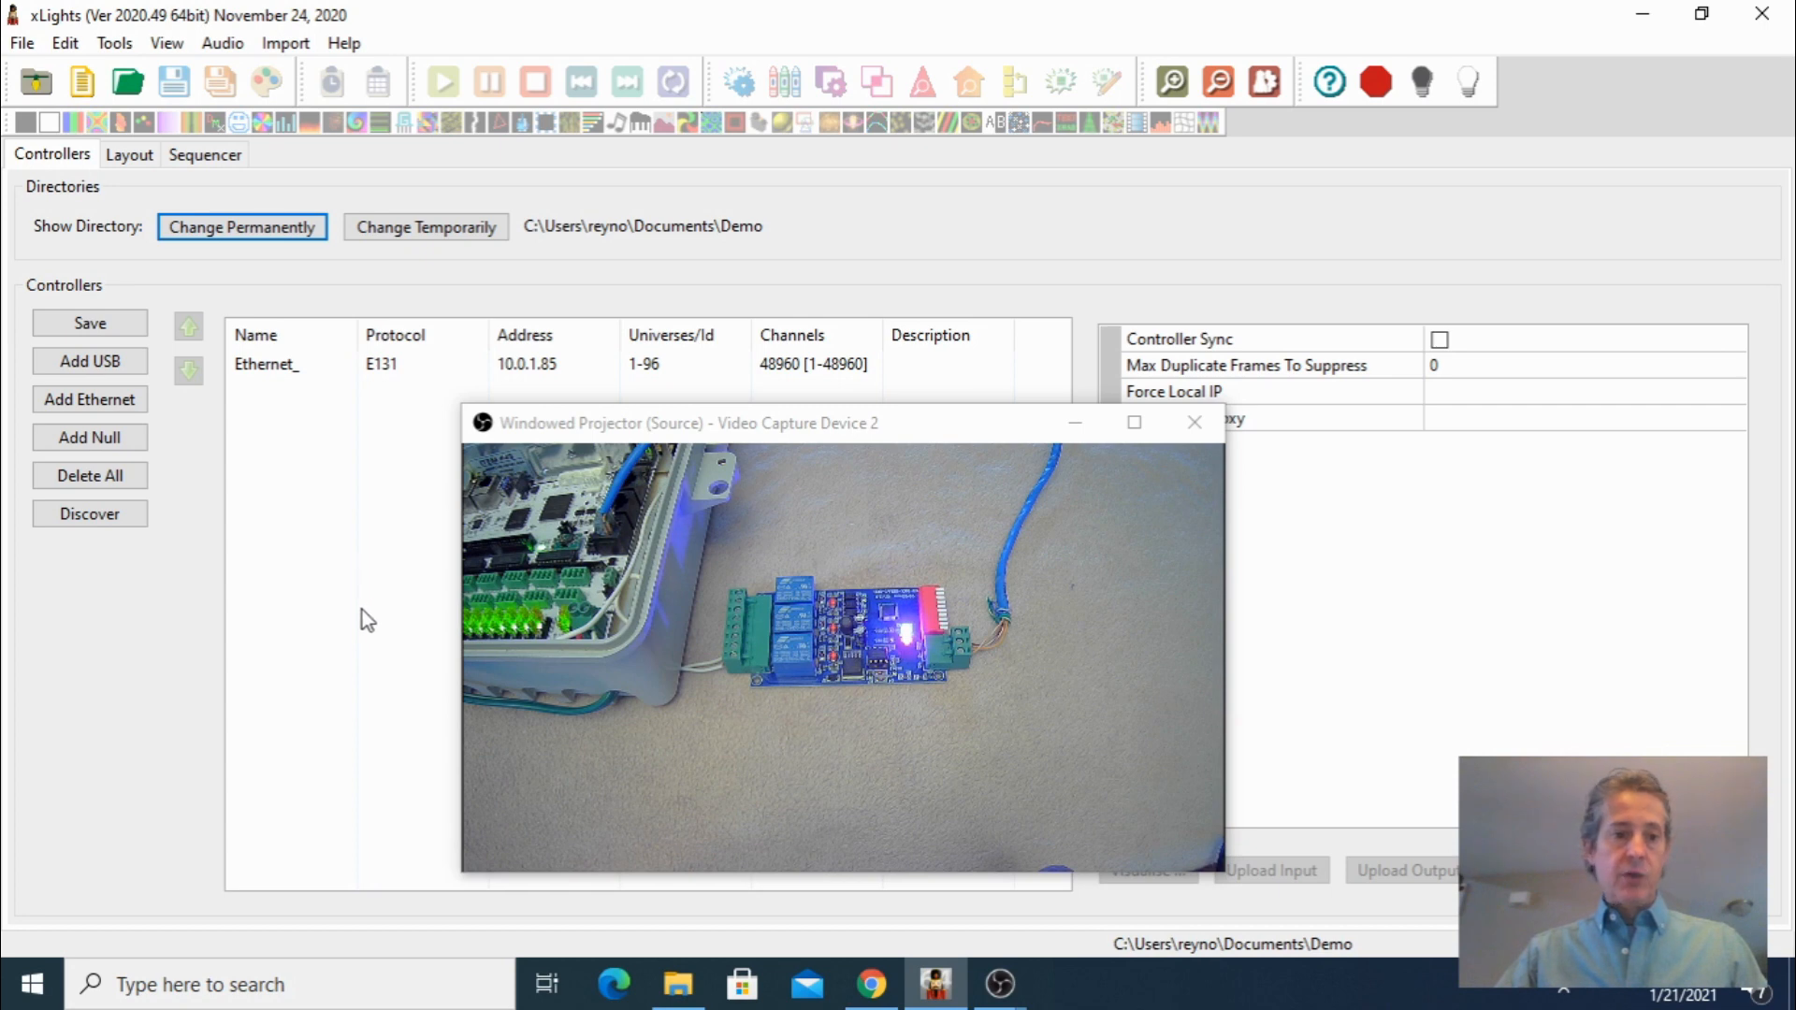
Add a General DMX model to the layout preview, drawn as a small square near the upper left
{"action": "left_click", "coordinate": [146, 161]}
{"action": "left_click_drag", "start_coordinate": [800, 424], "coordinate": [900, 481]}
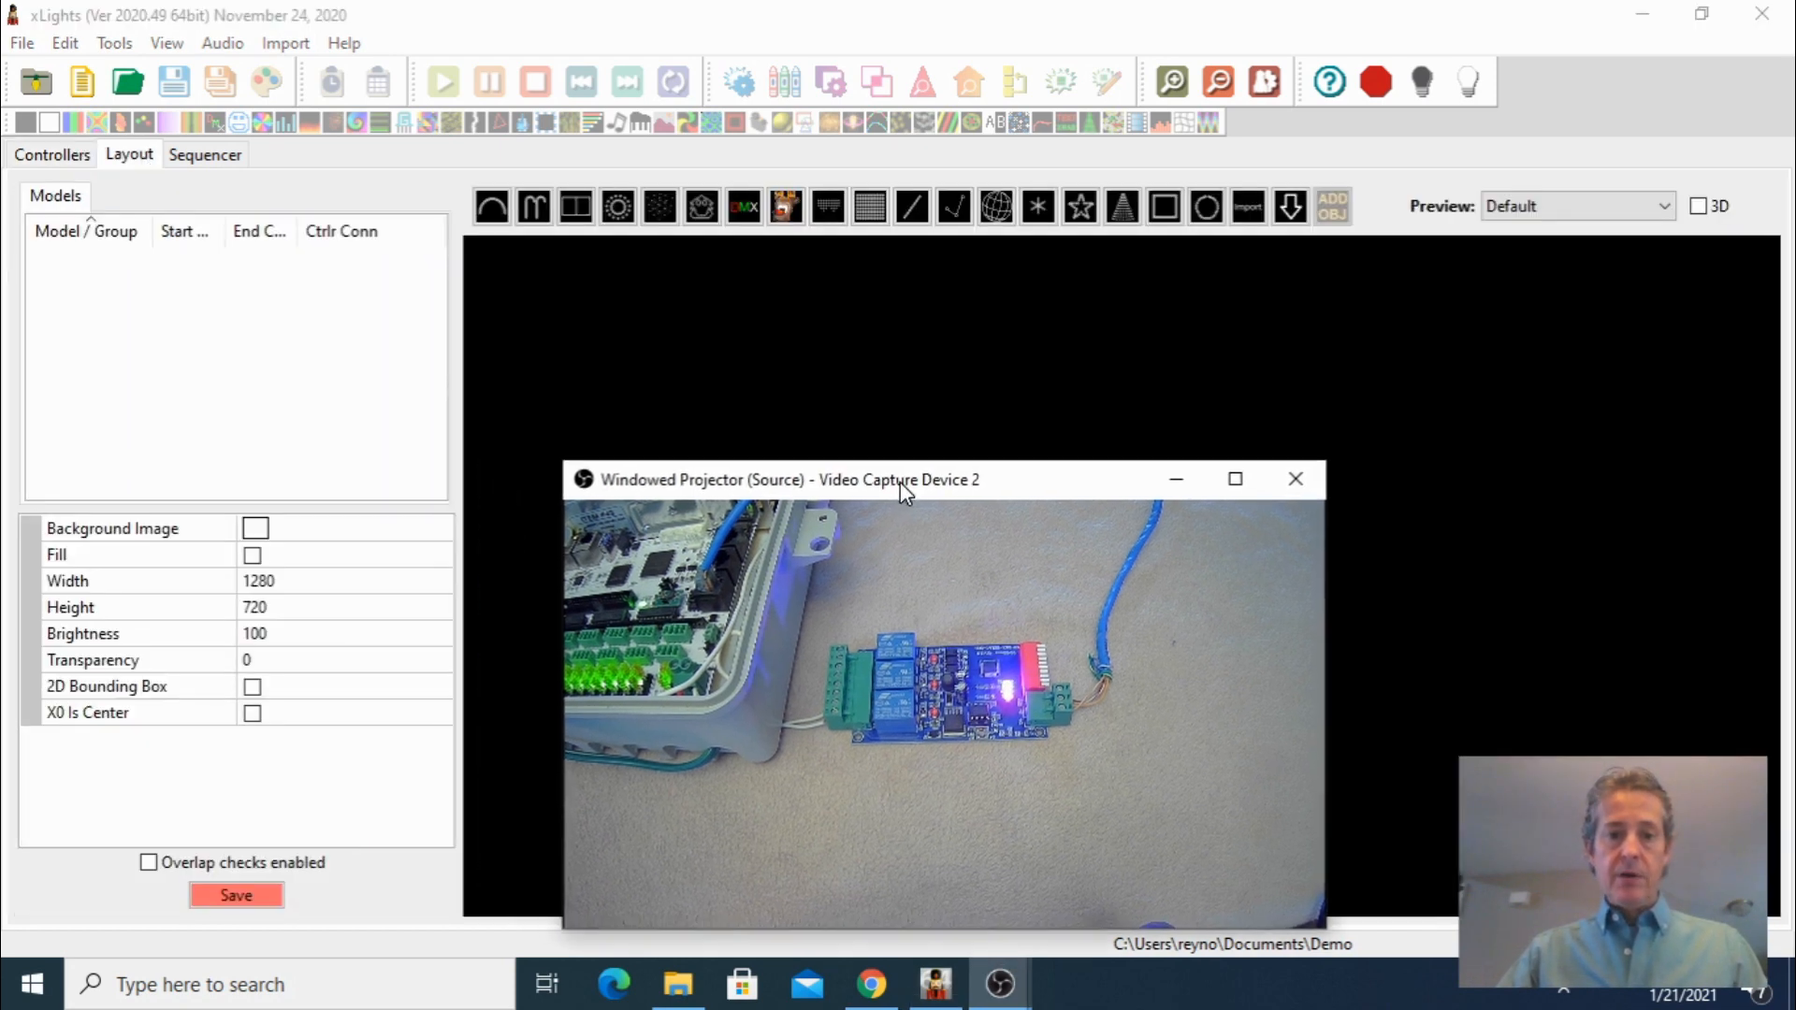
{"action": "left_click", "coordinate": [750, 214]}
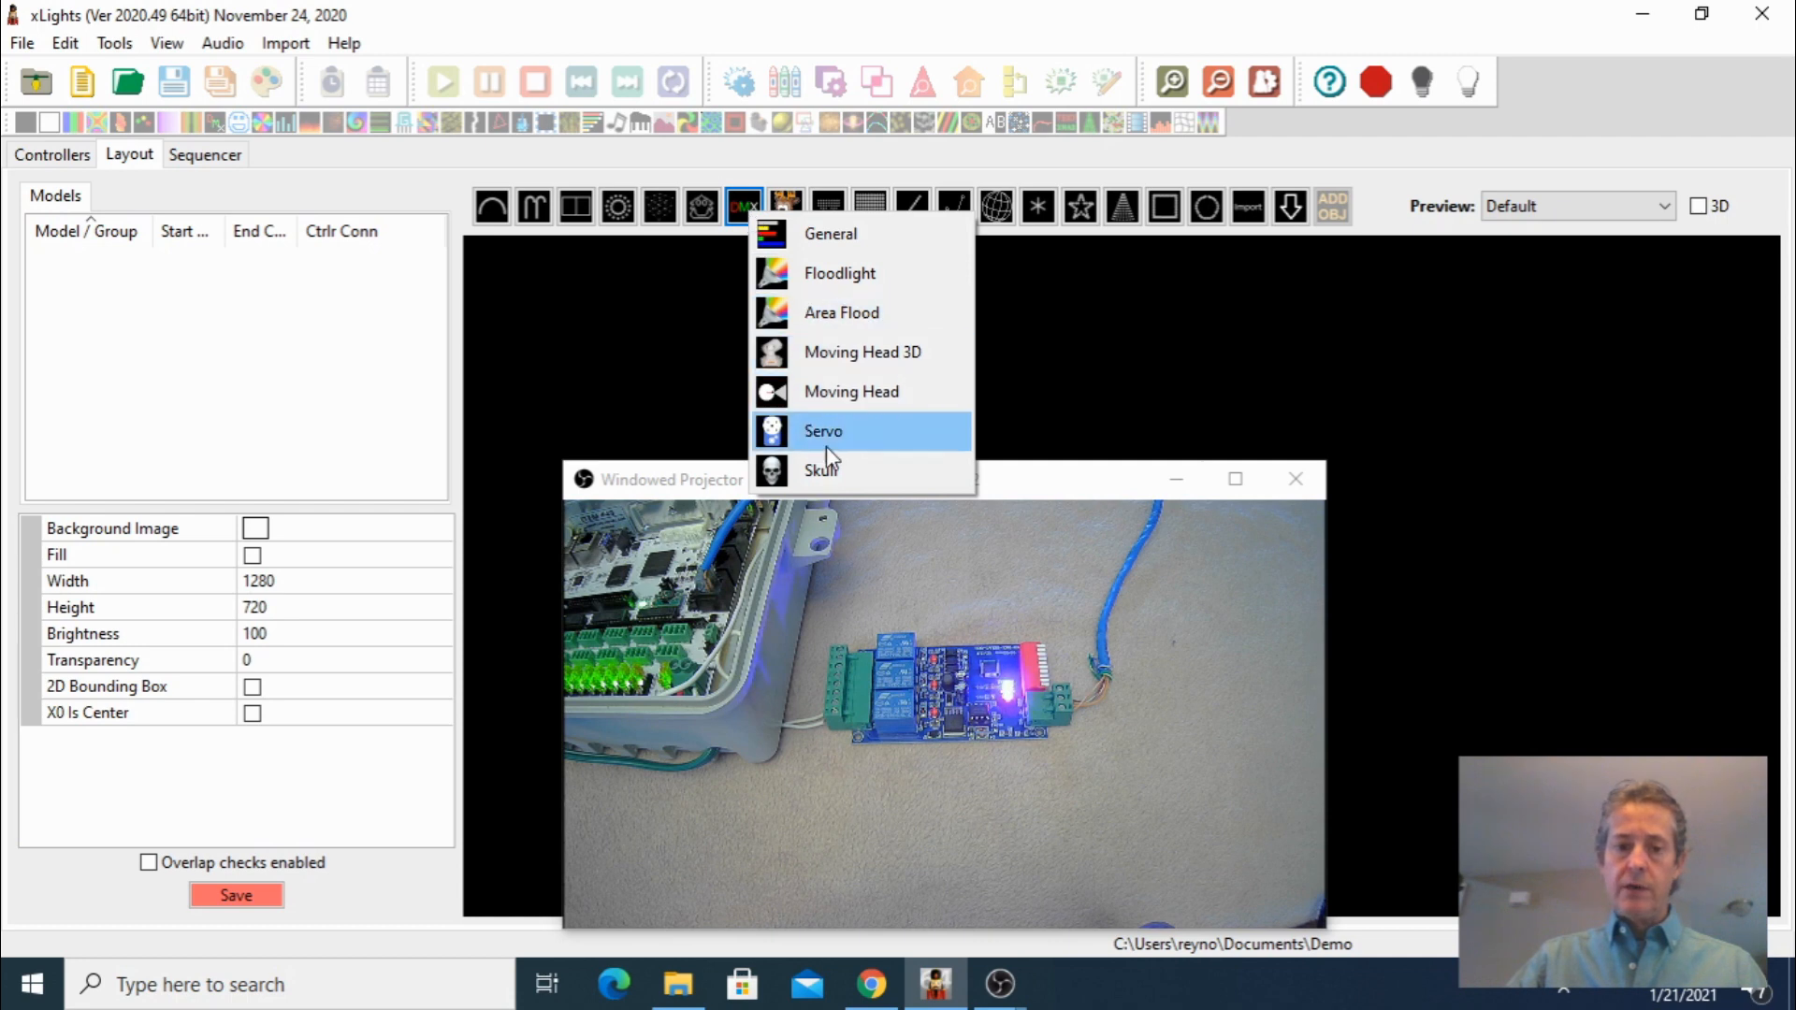
{"action": "left_click", "coordinate": [779, 241]}
{"action": "left_click", "coordinate": [660, 379]}
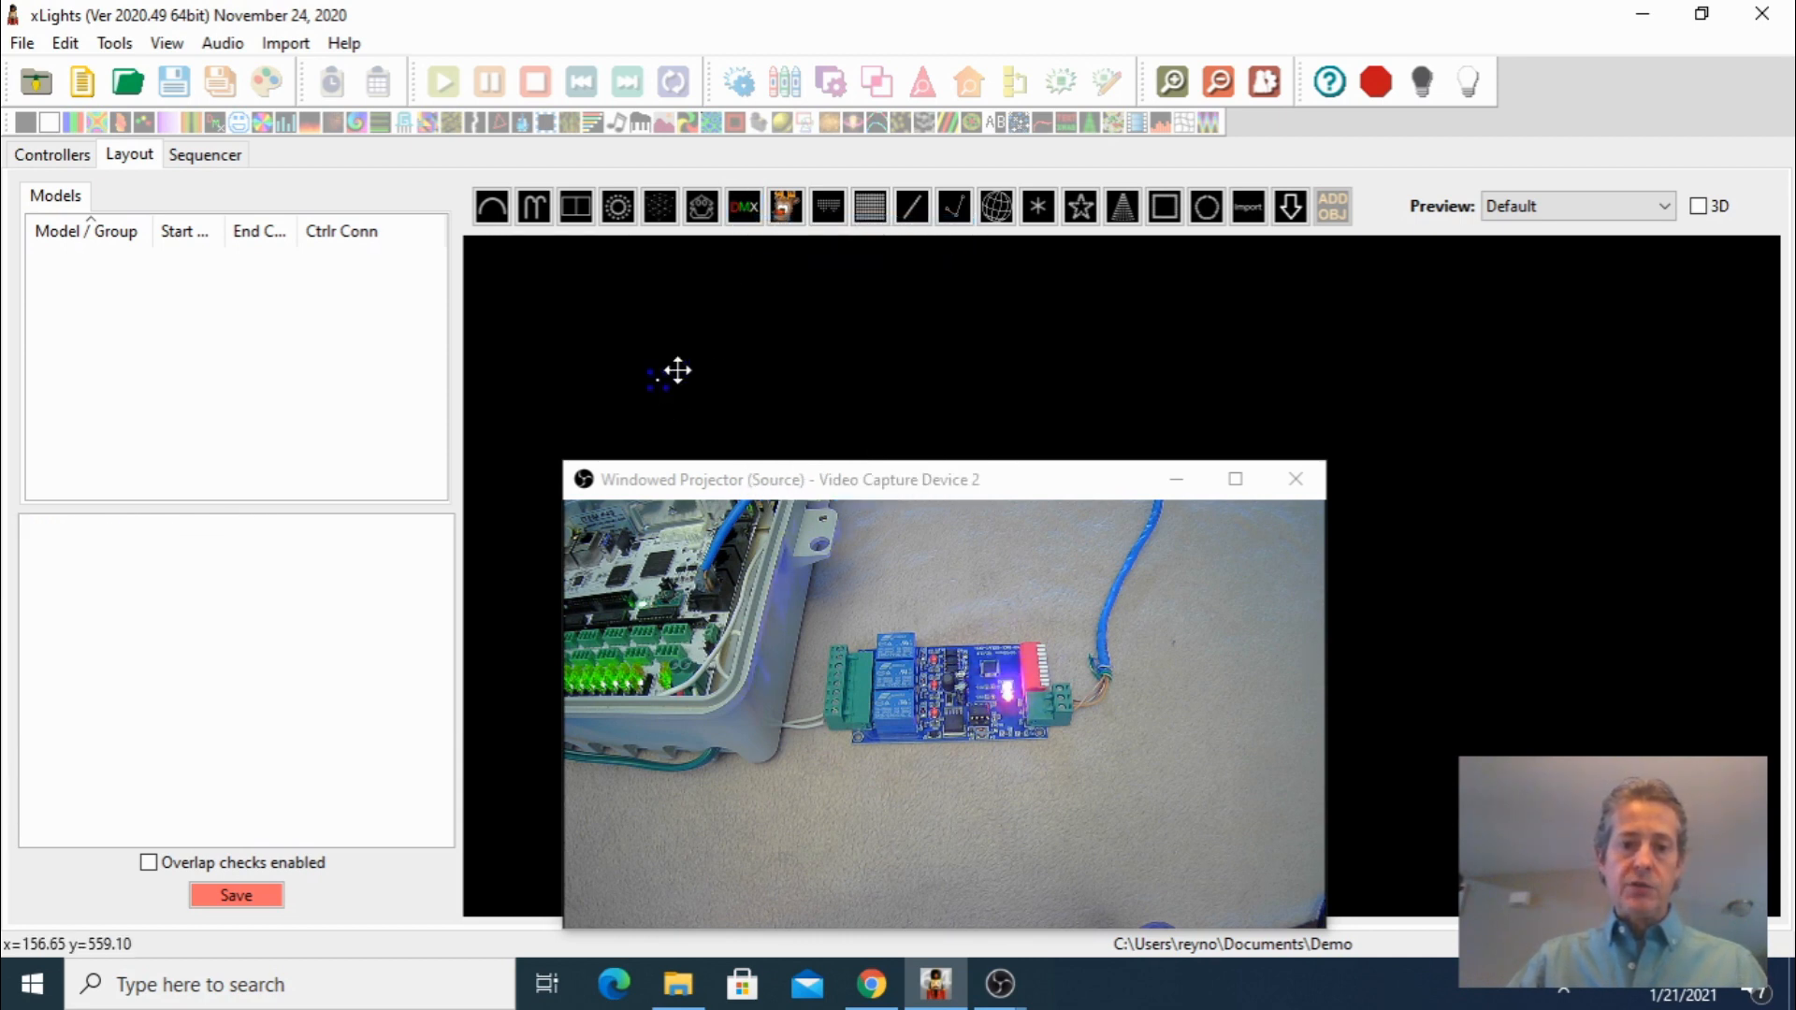
{"action": "left_click_drag", "start_coordinate": [660, 376], "coordinate": [728, 309]}
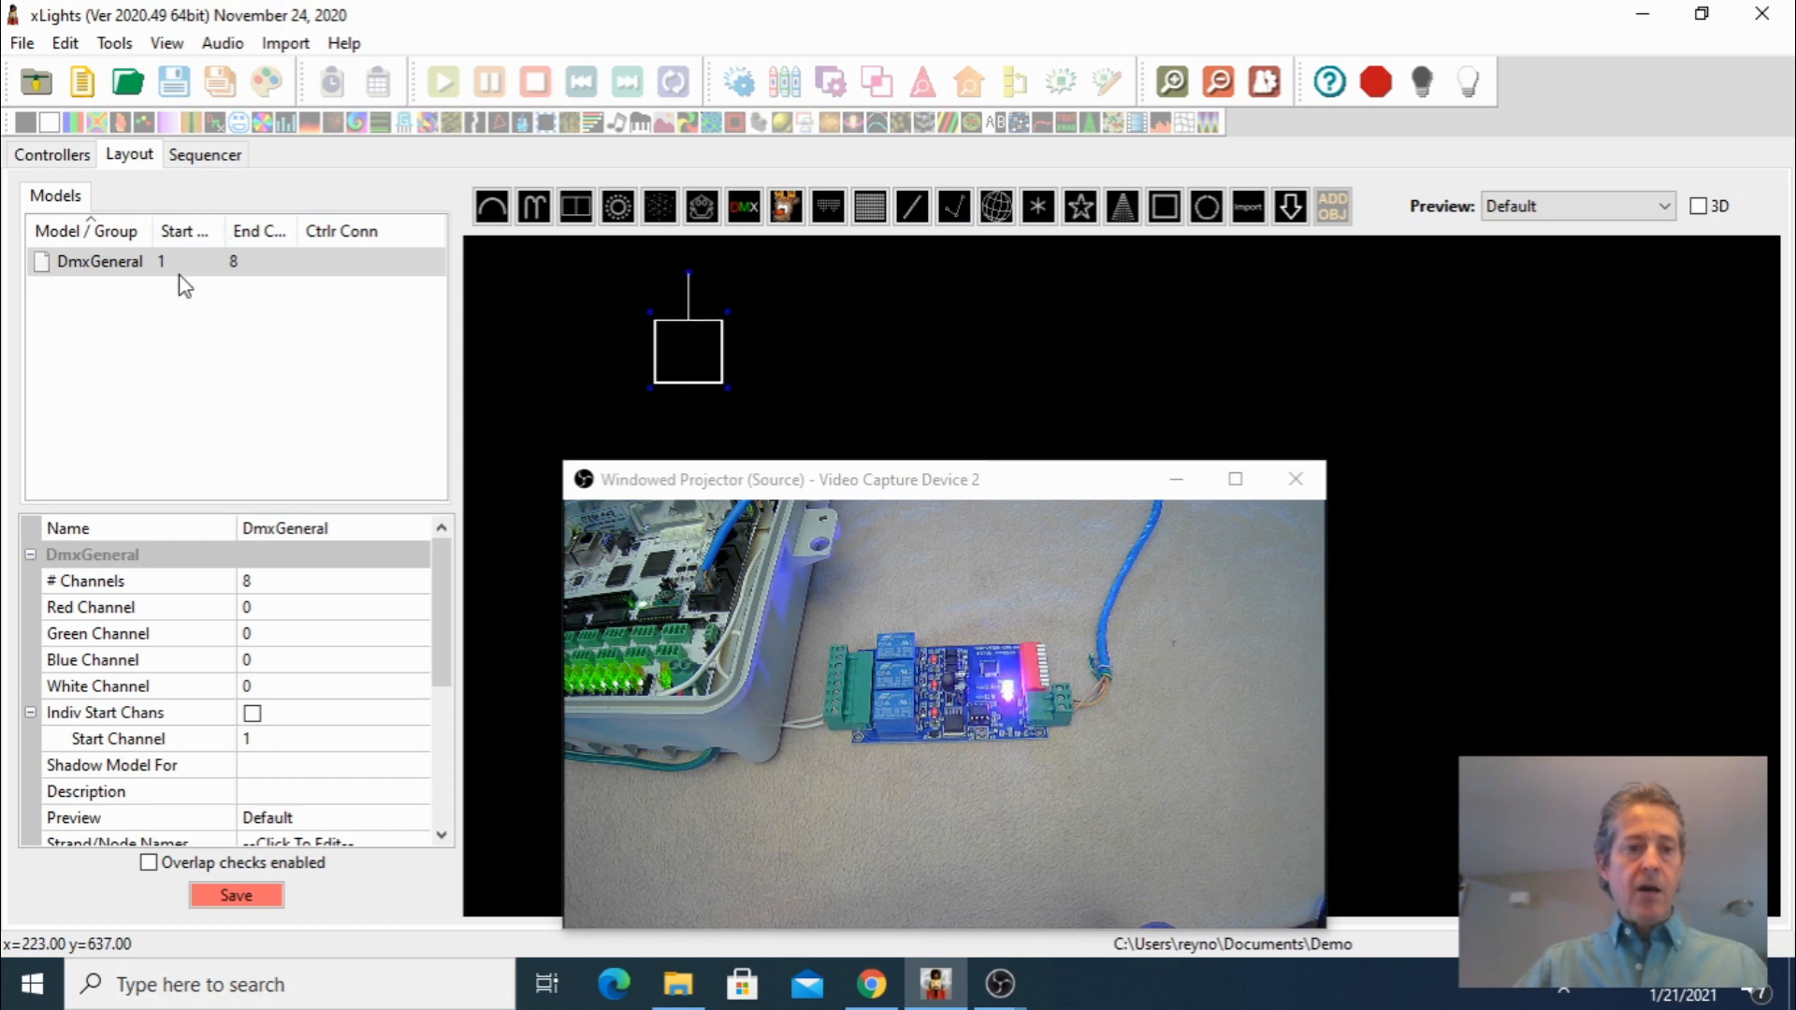
Set the DMX model's number of channels to 3
{"action": "mouse_move", "coordinate": [184, 285]}
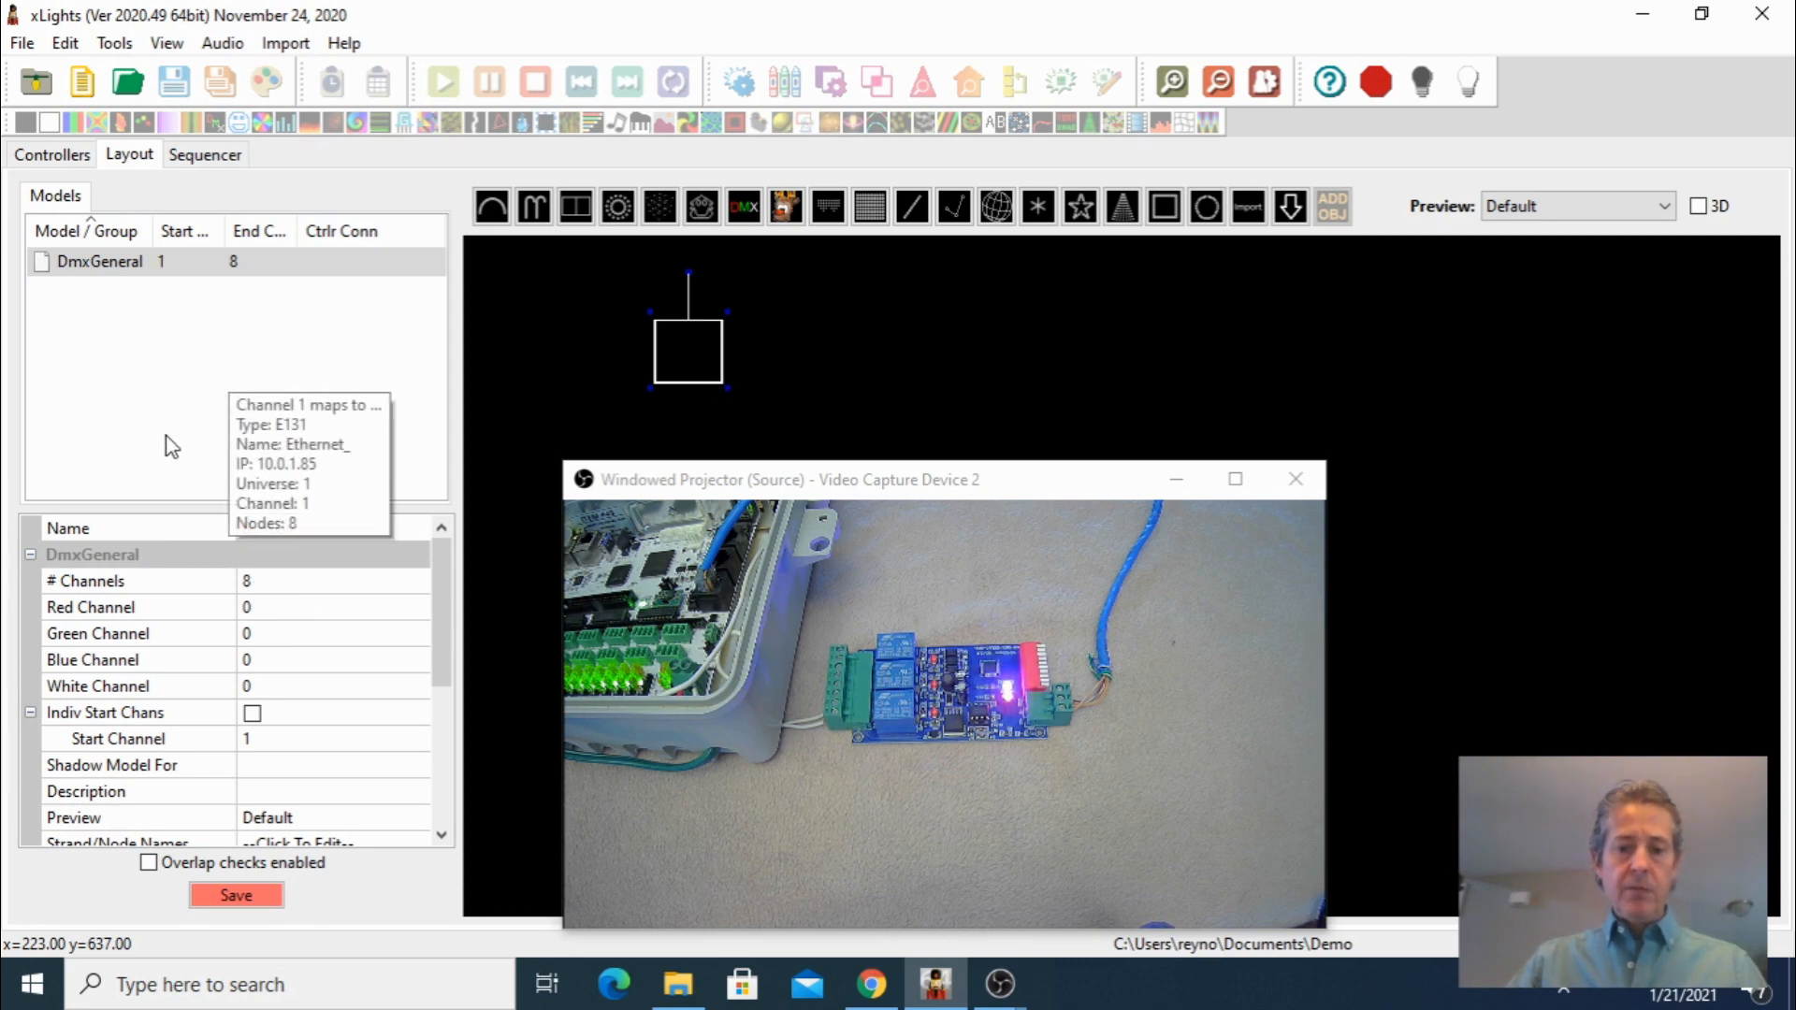
{"action": "left_click", "coordinate": [258, 584]}
{"action": "type", "text": "3"}
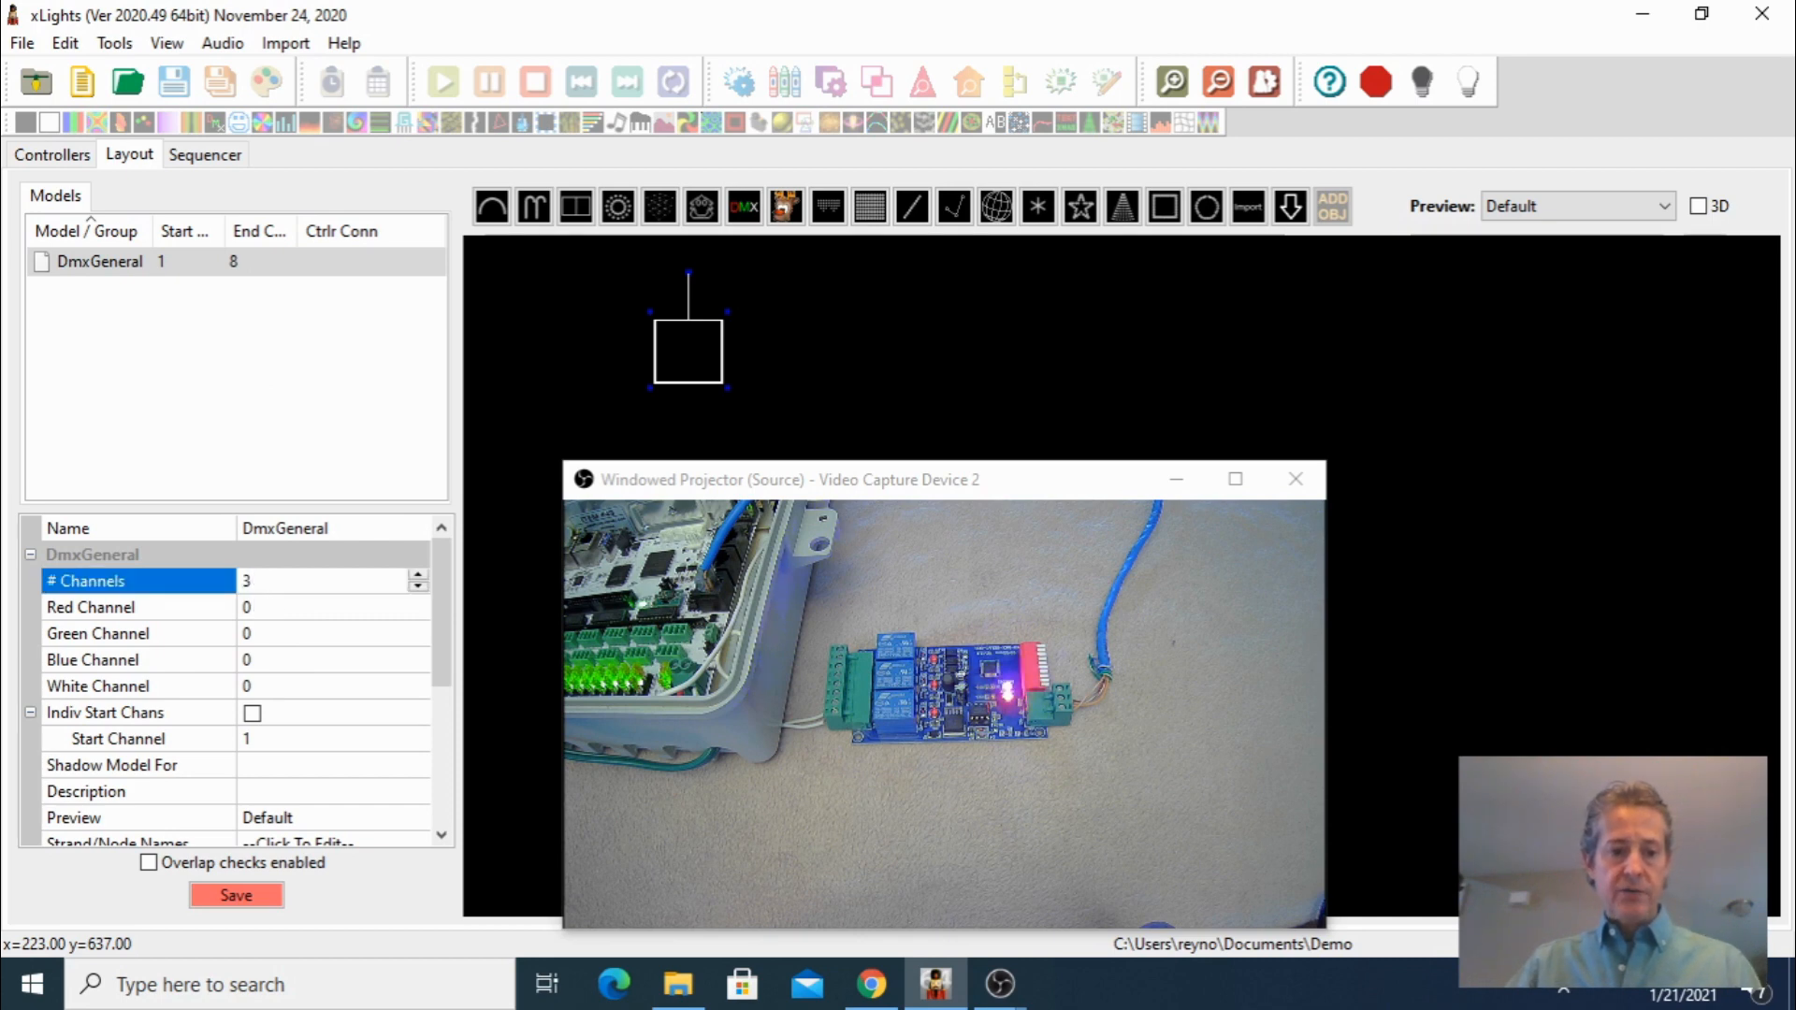
{"action": "key", "text": "Return"}
Assign the red, green and blue channels to 1, 2 and 3, then save the layout
{"action": "left_click", "coordinate": [259, 608]}
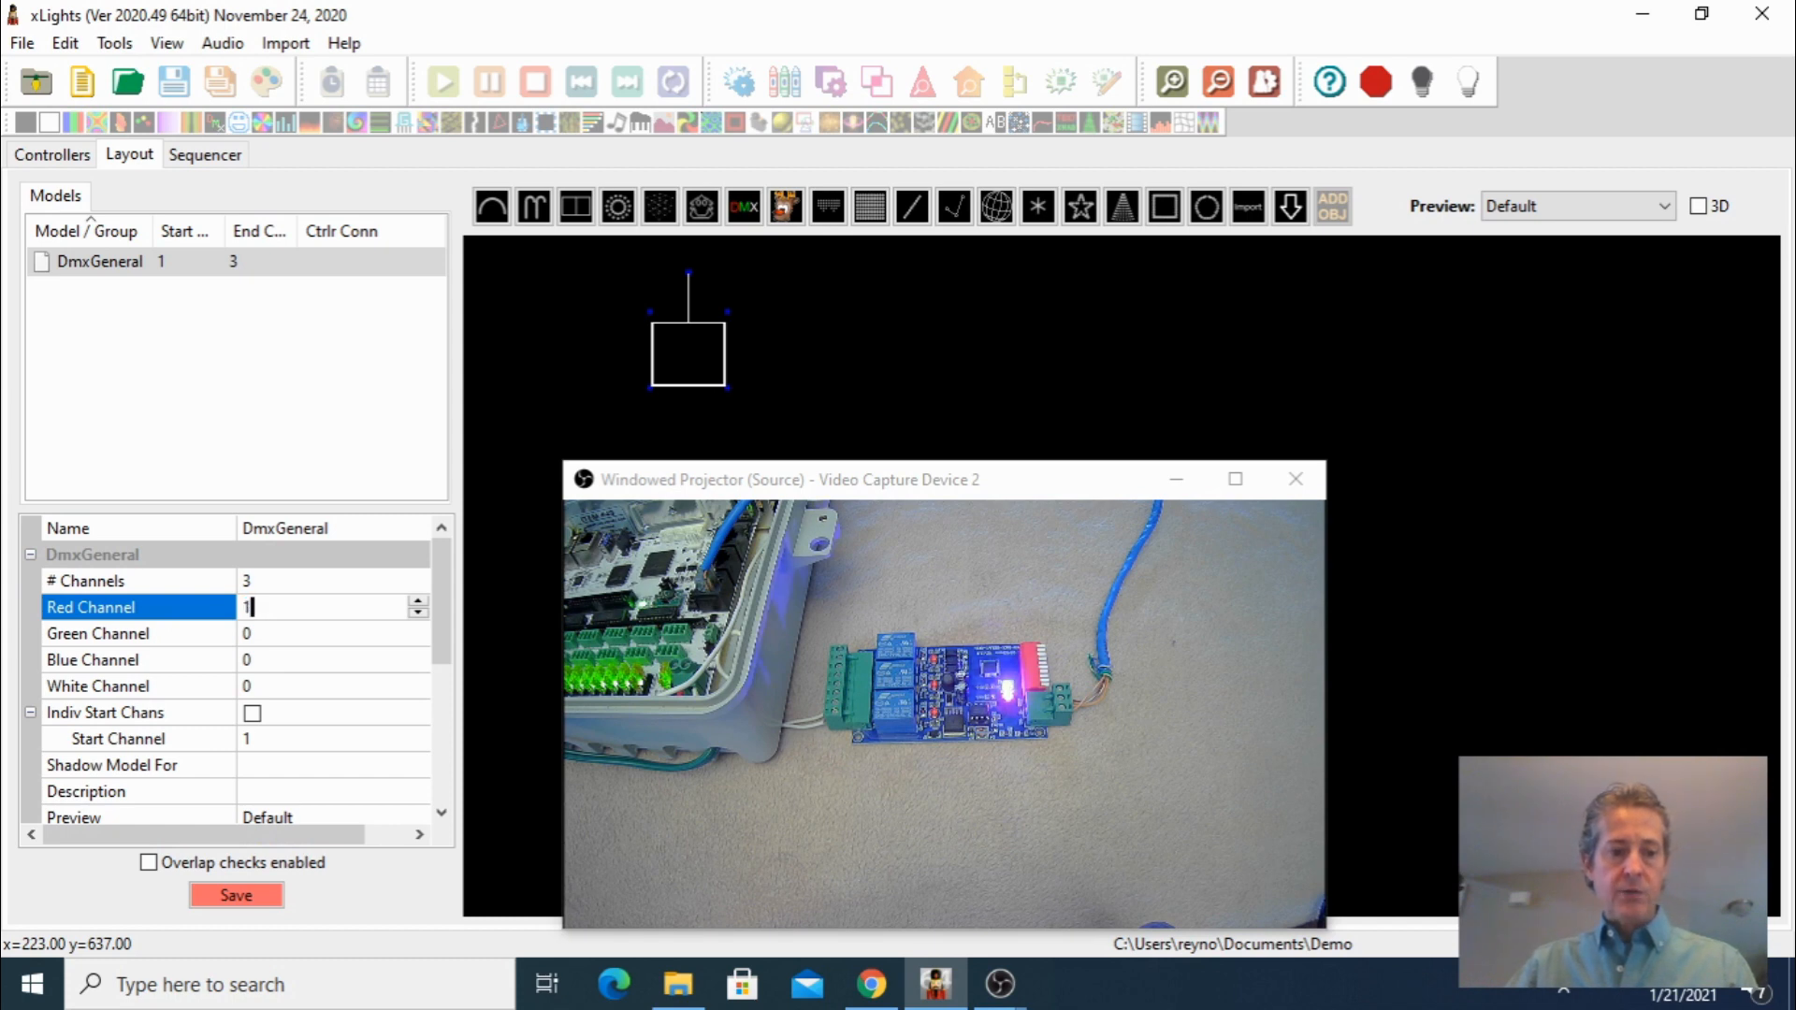
{"action": "left_click", "coordinate": [250, 636]}
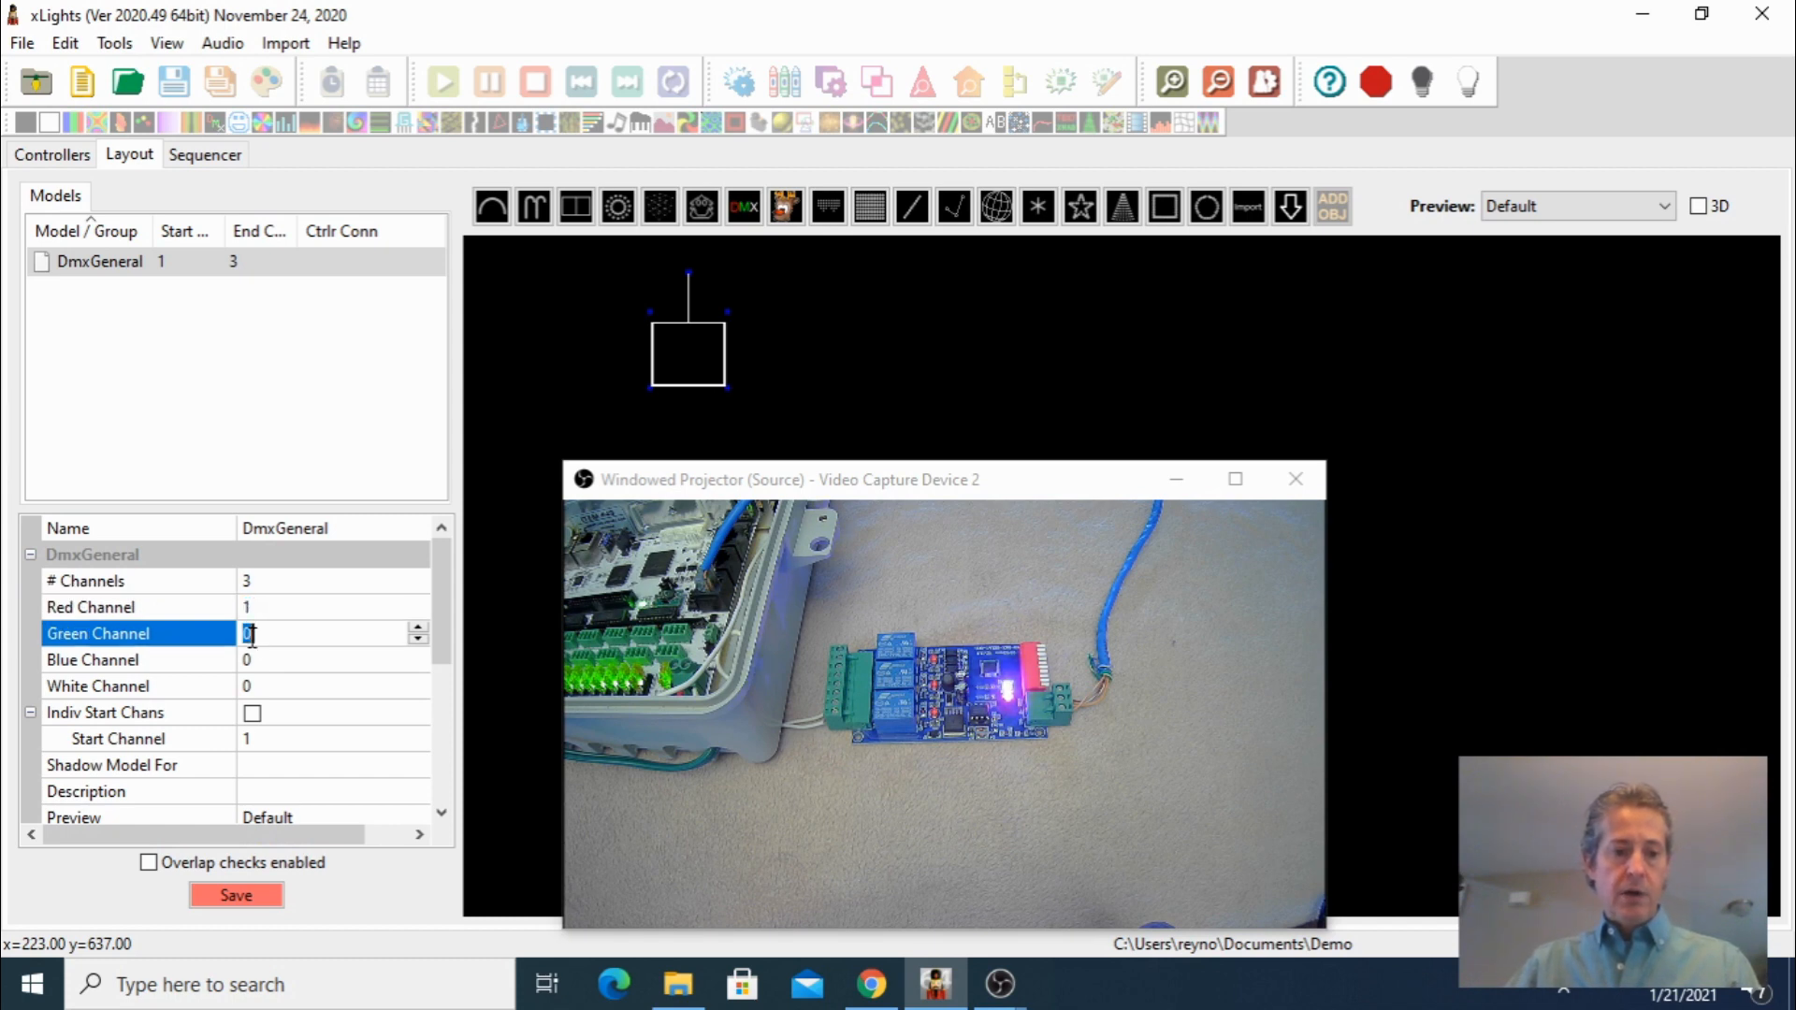
{"action": "type", "text": "2"}
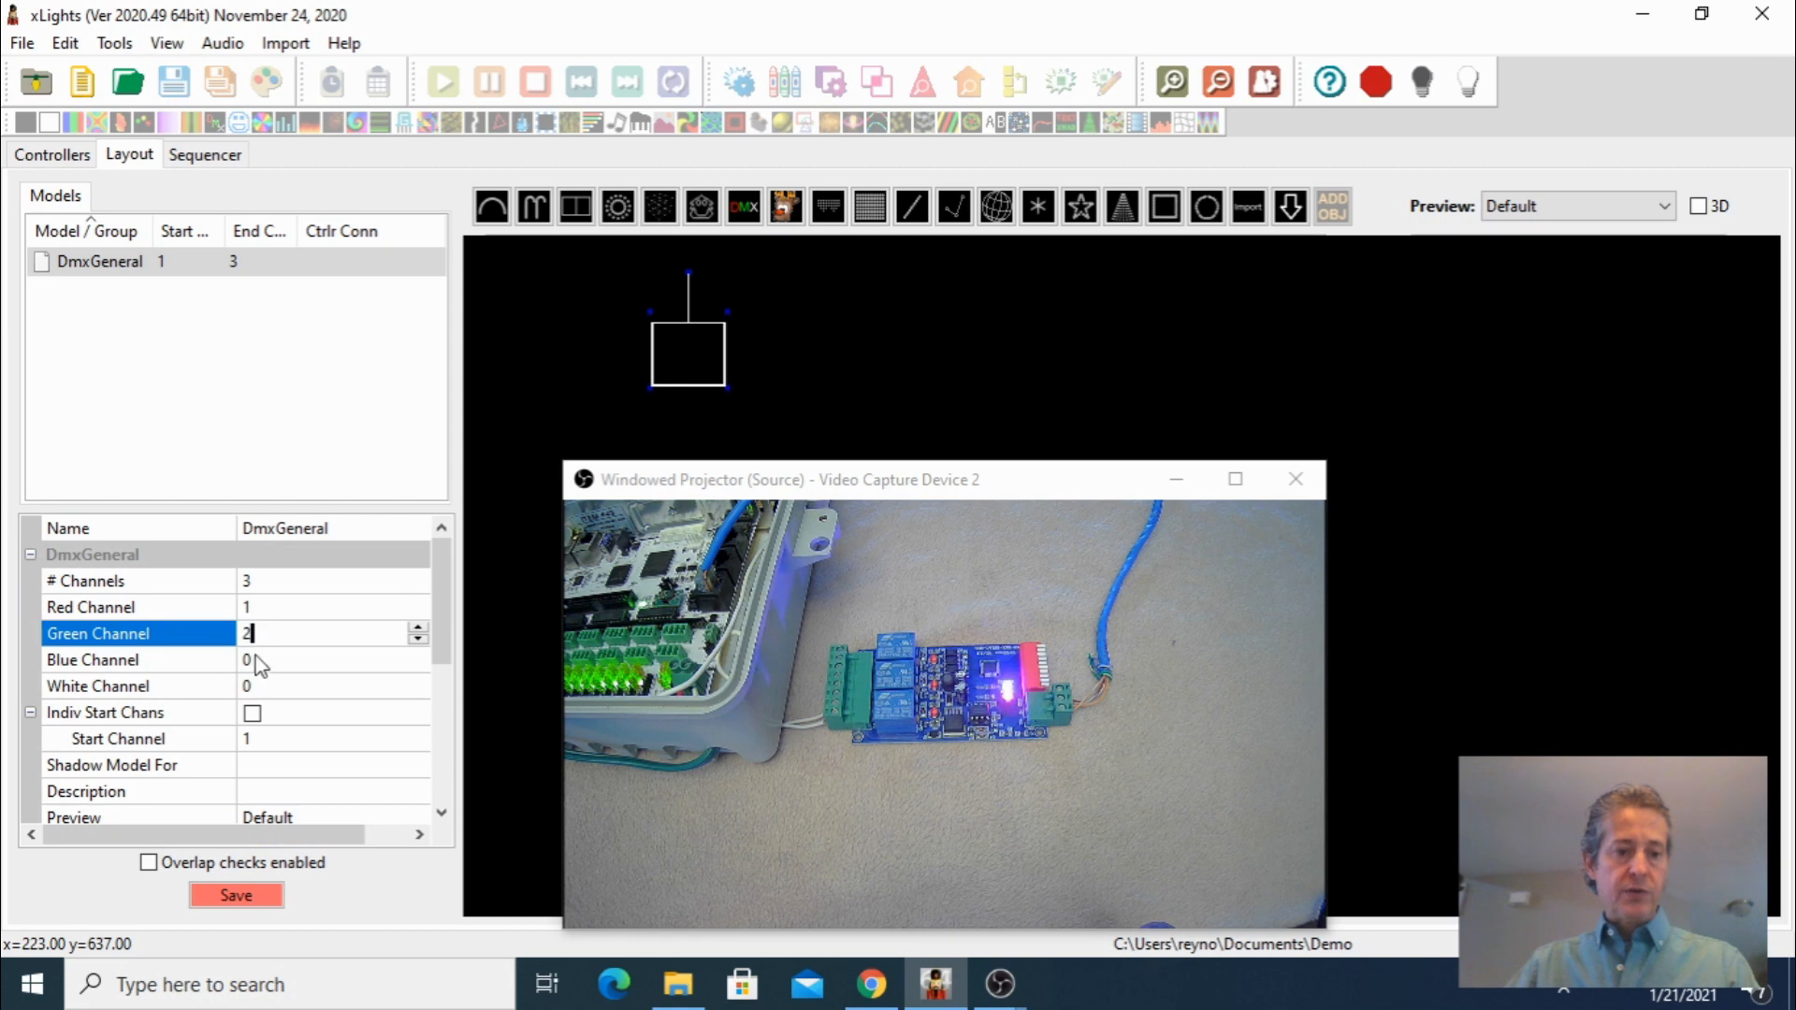
{"action": "left_click", "coordinate": [253, 661]}
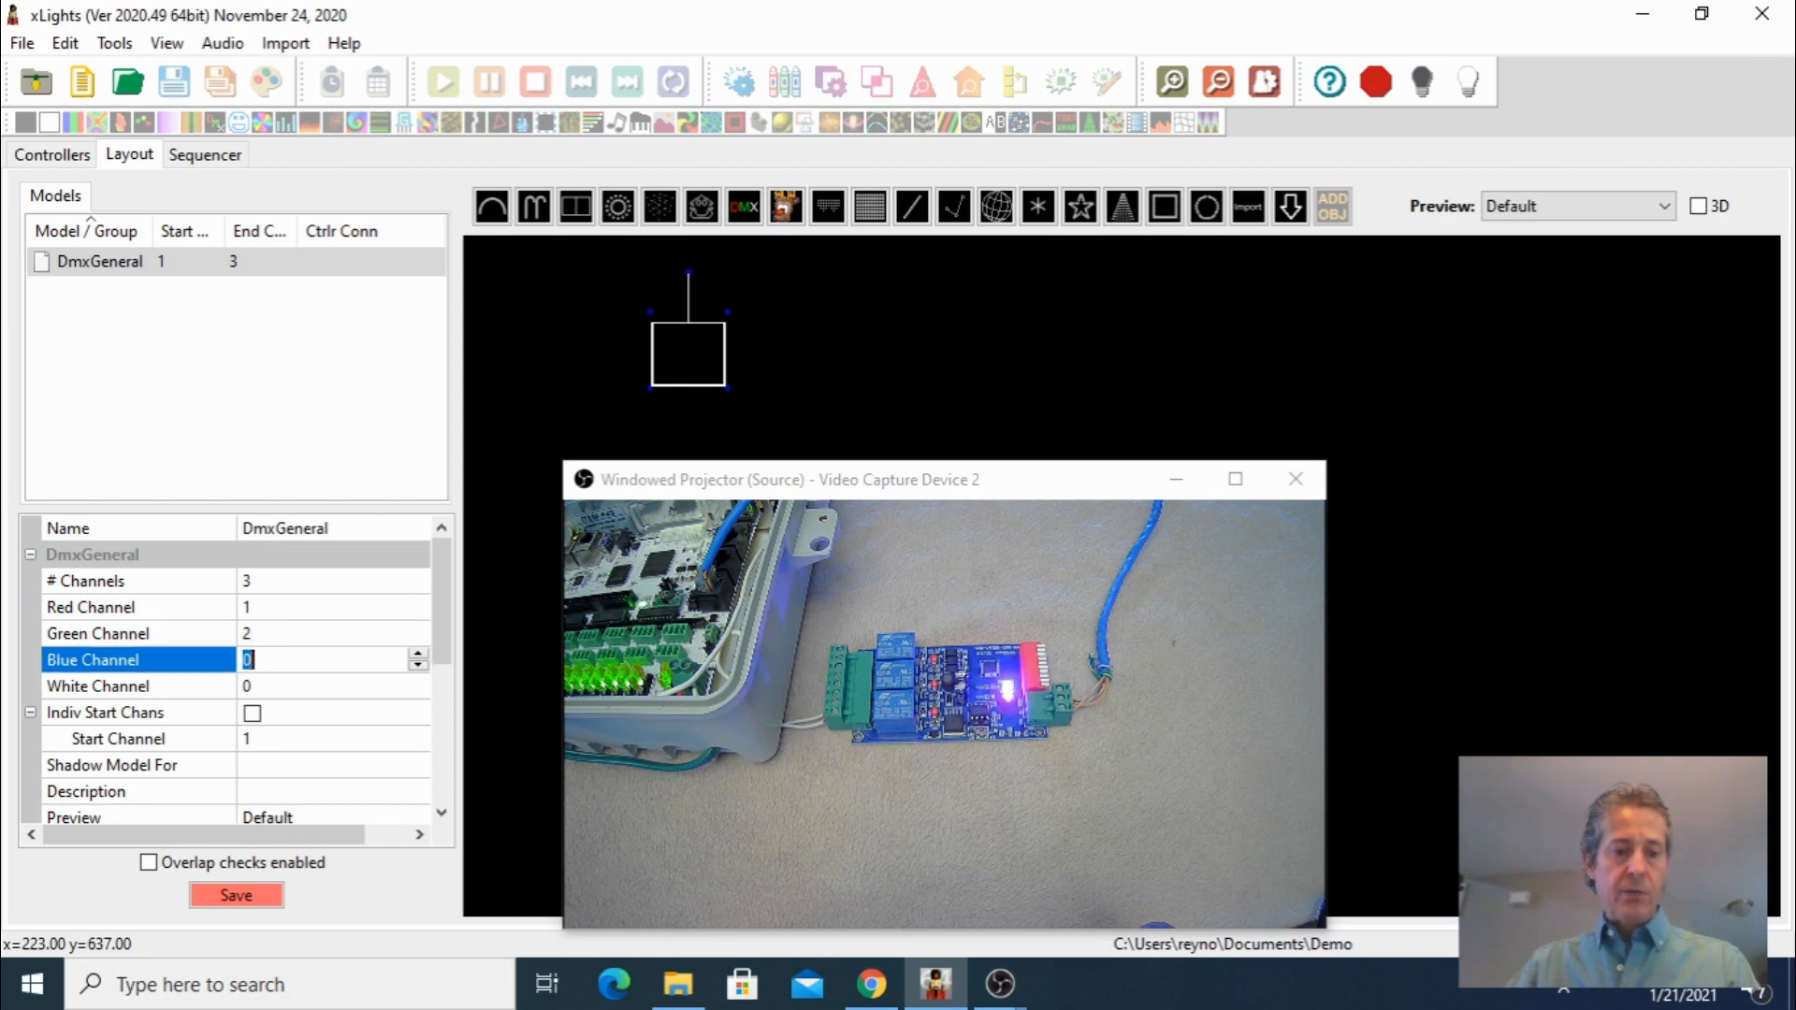
{"action": "left_click", "coordinate": [272, 632]}
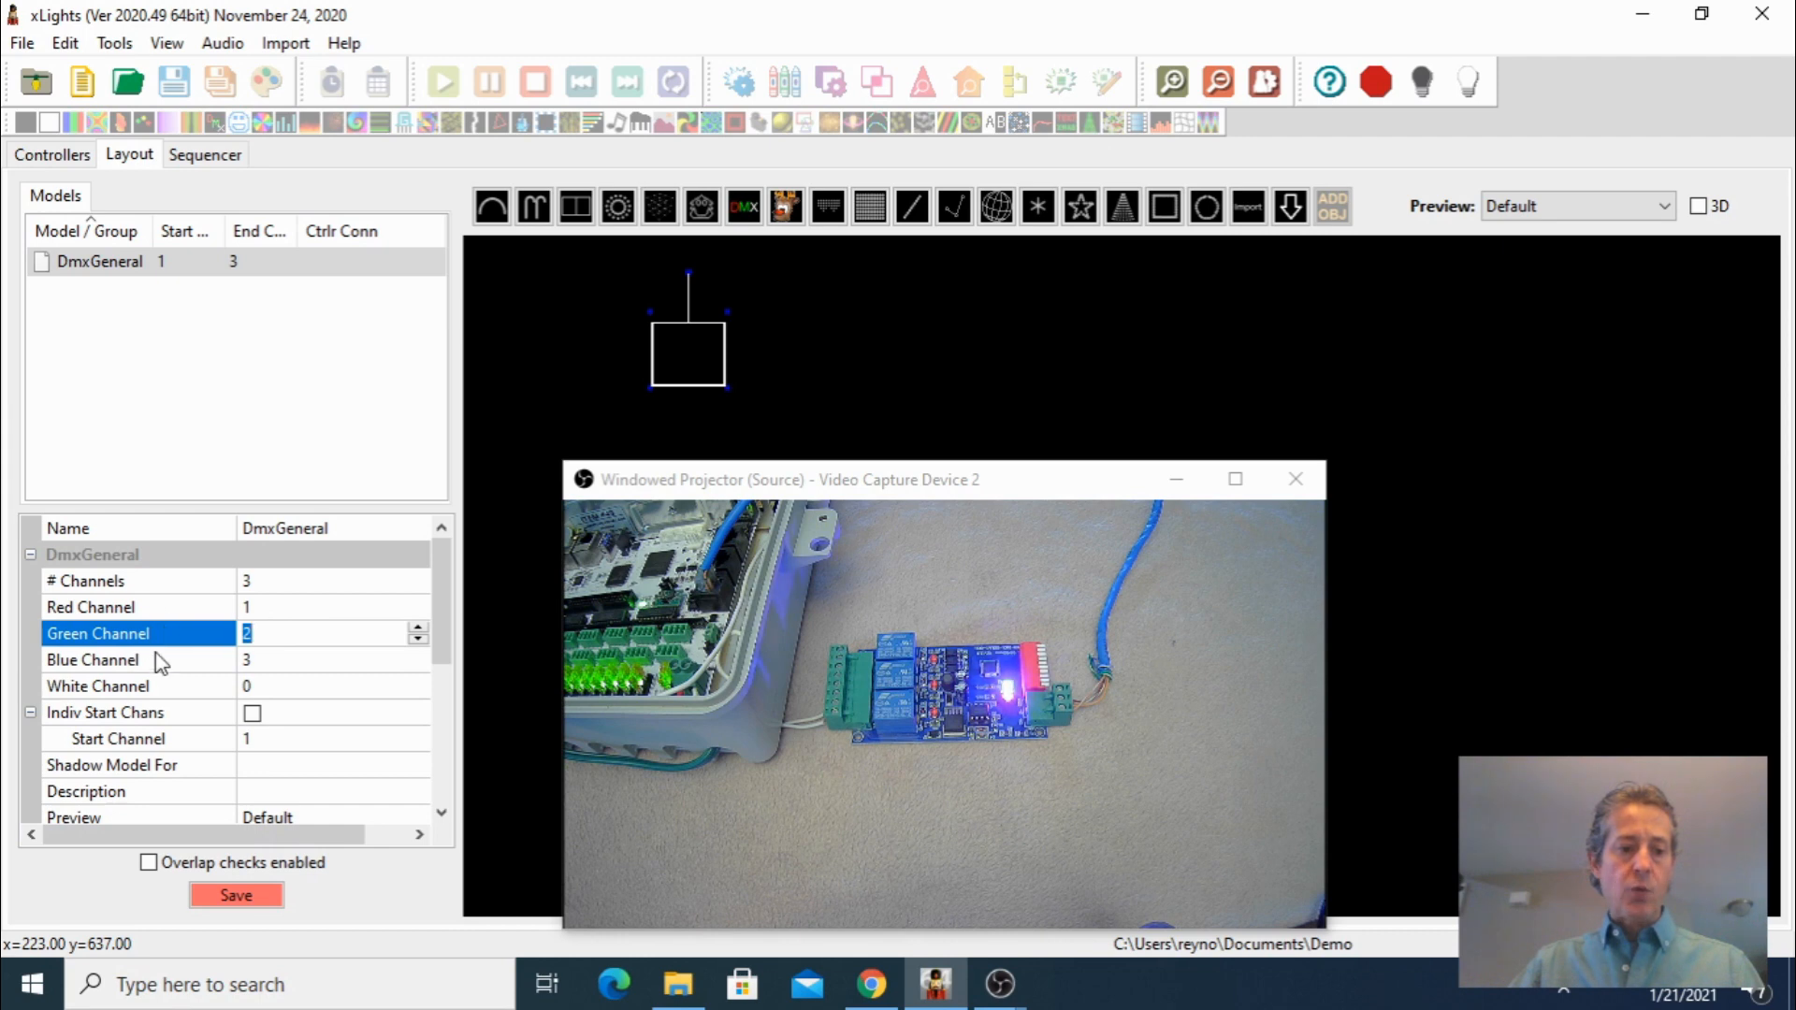
{"action": "left_click", "coordinate": [279, 608]}
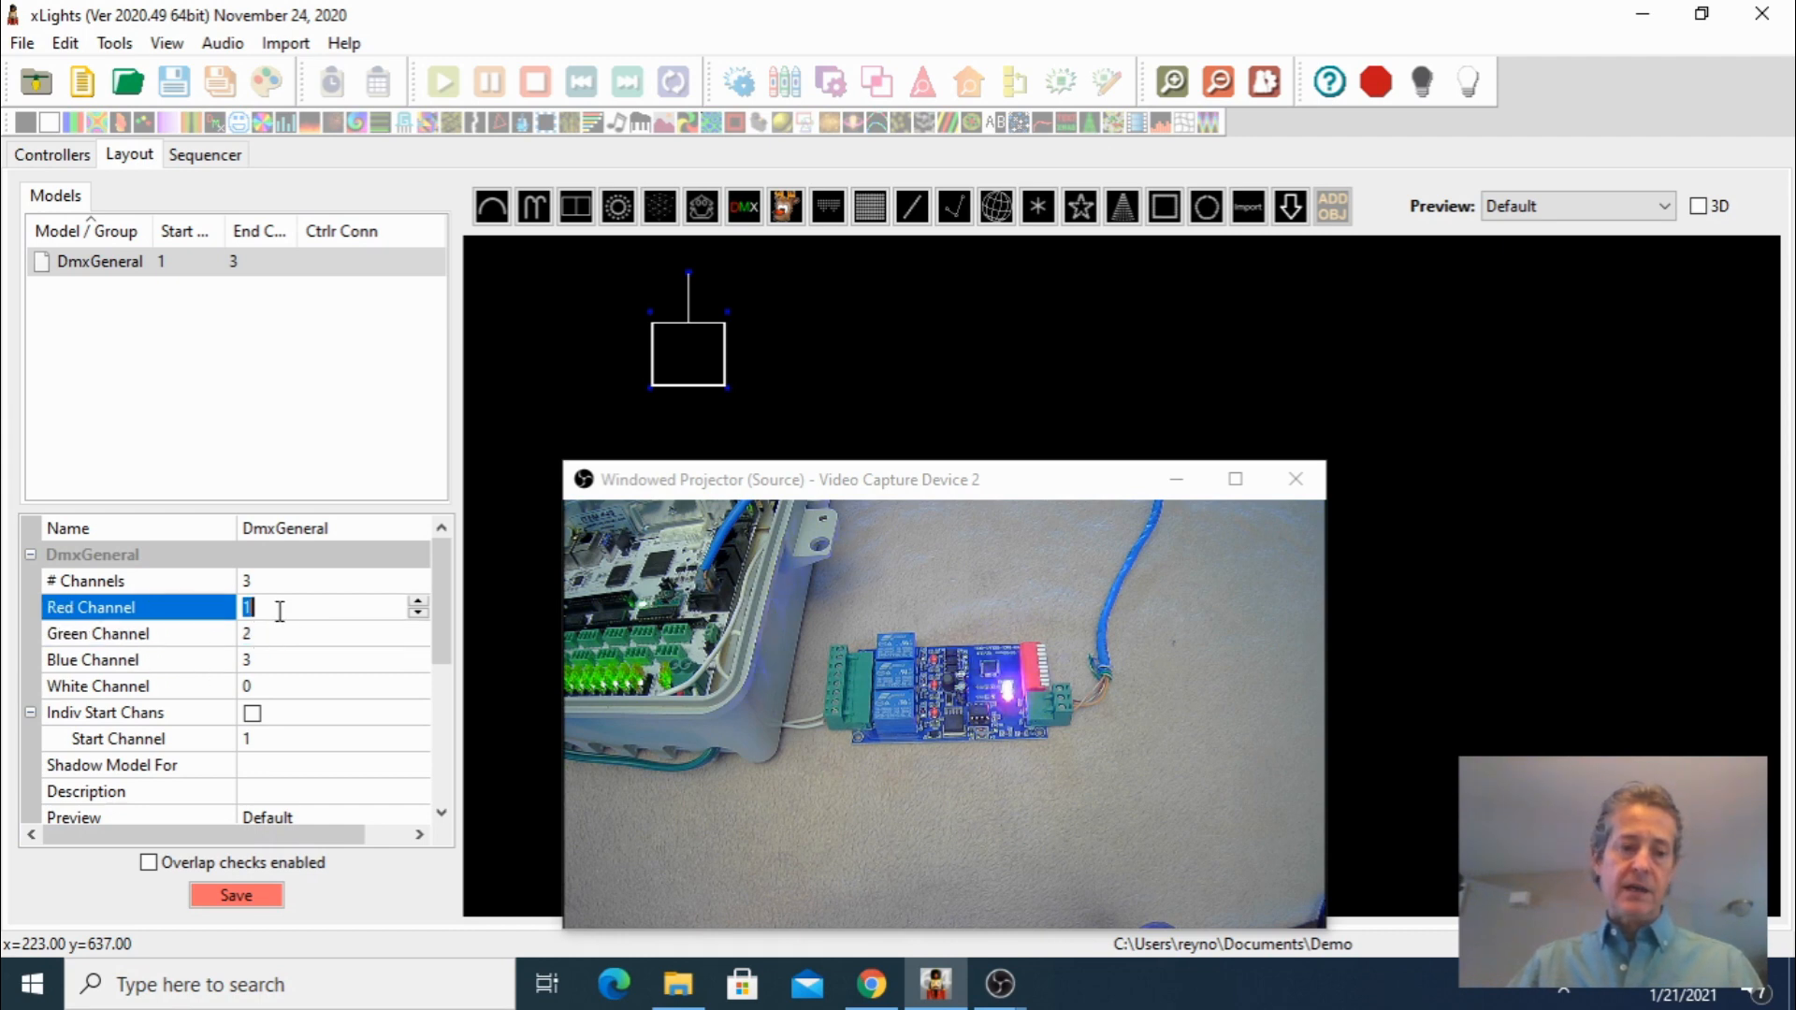
{"action": "left_click", "coordinate": [270, 659]}
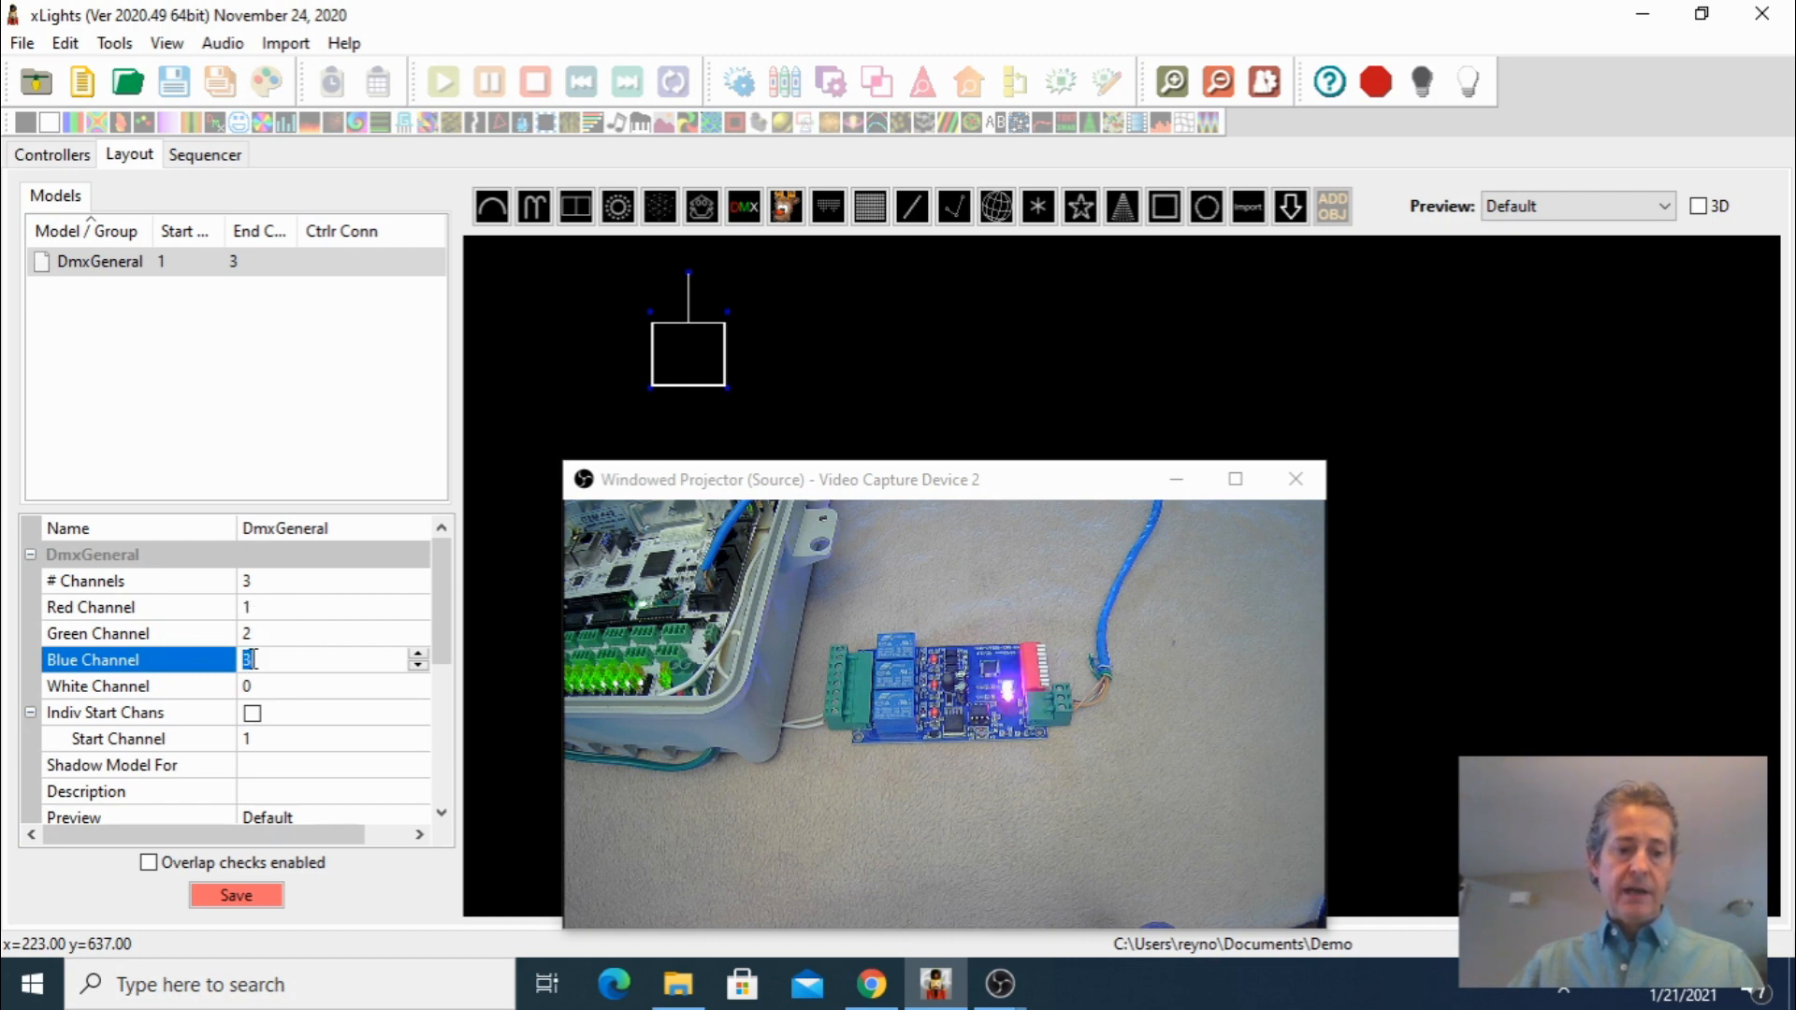
{"action": "left_click", "coordinate": [237, 896]}
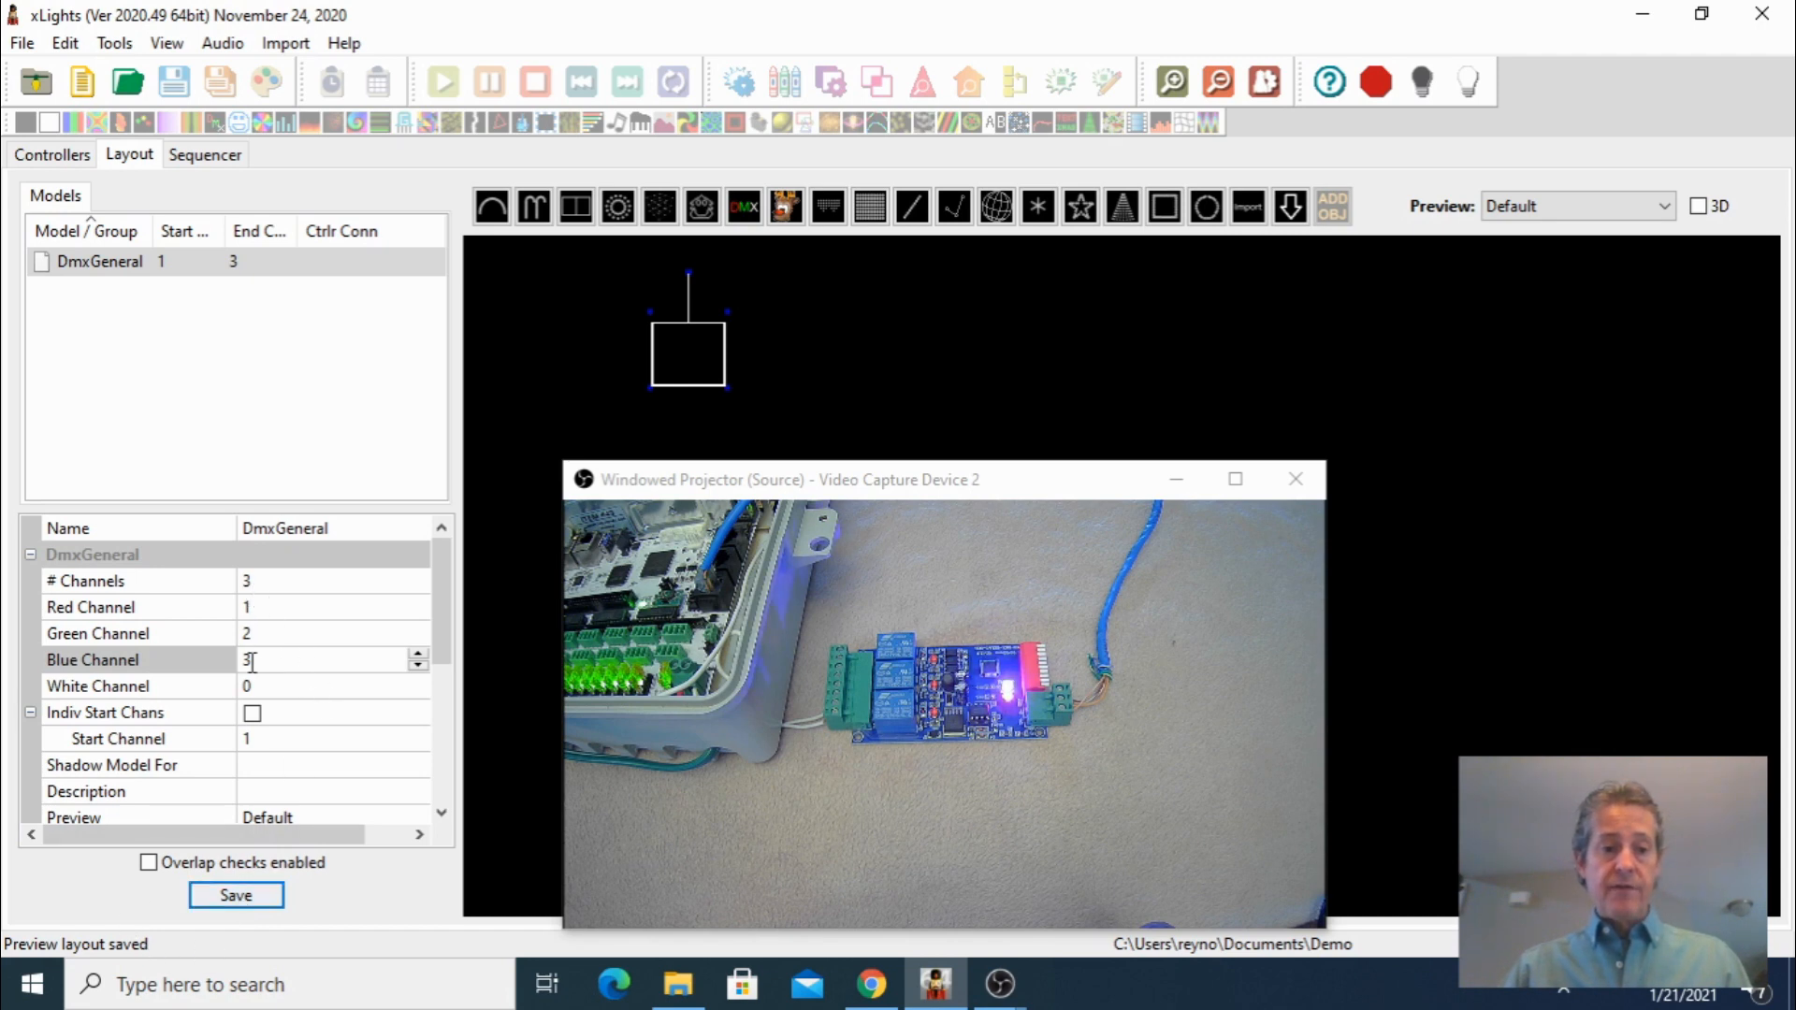
Create a new 20fps animation sequence with All Models using Quick Start
{"action": "left_click", "coordinate": [204, 159]}
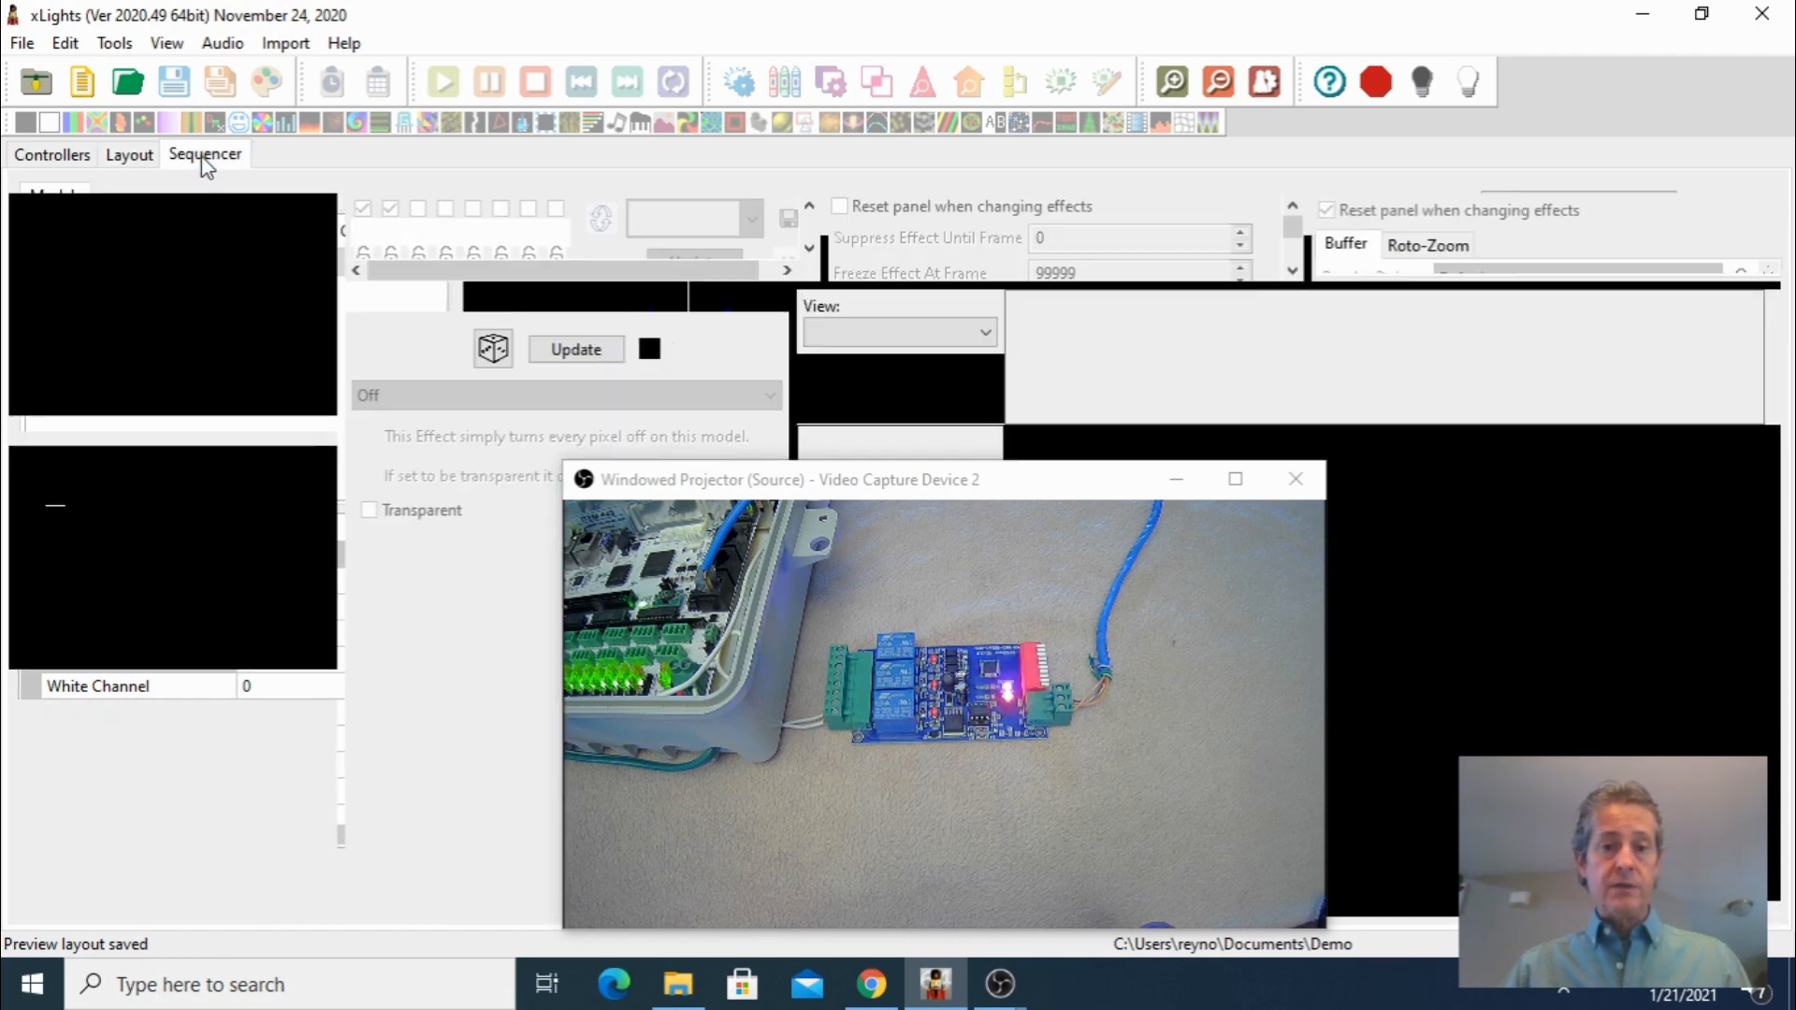
{"action": "left_click_drag", "start_coordinate": [871, 478], "coordinate": [862, 578]}
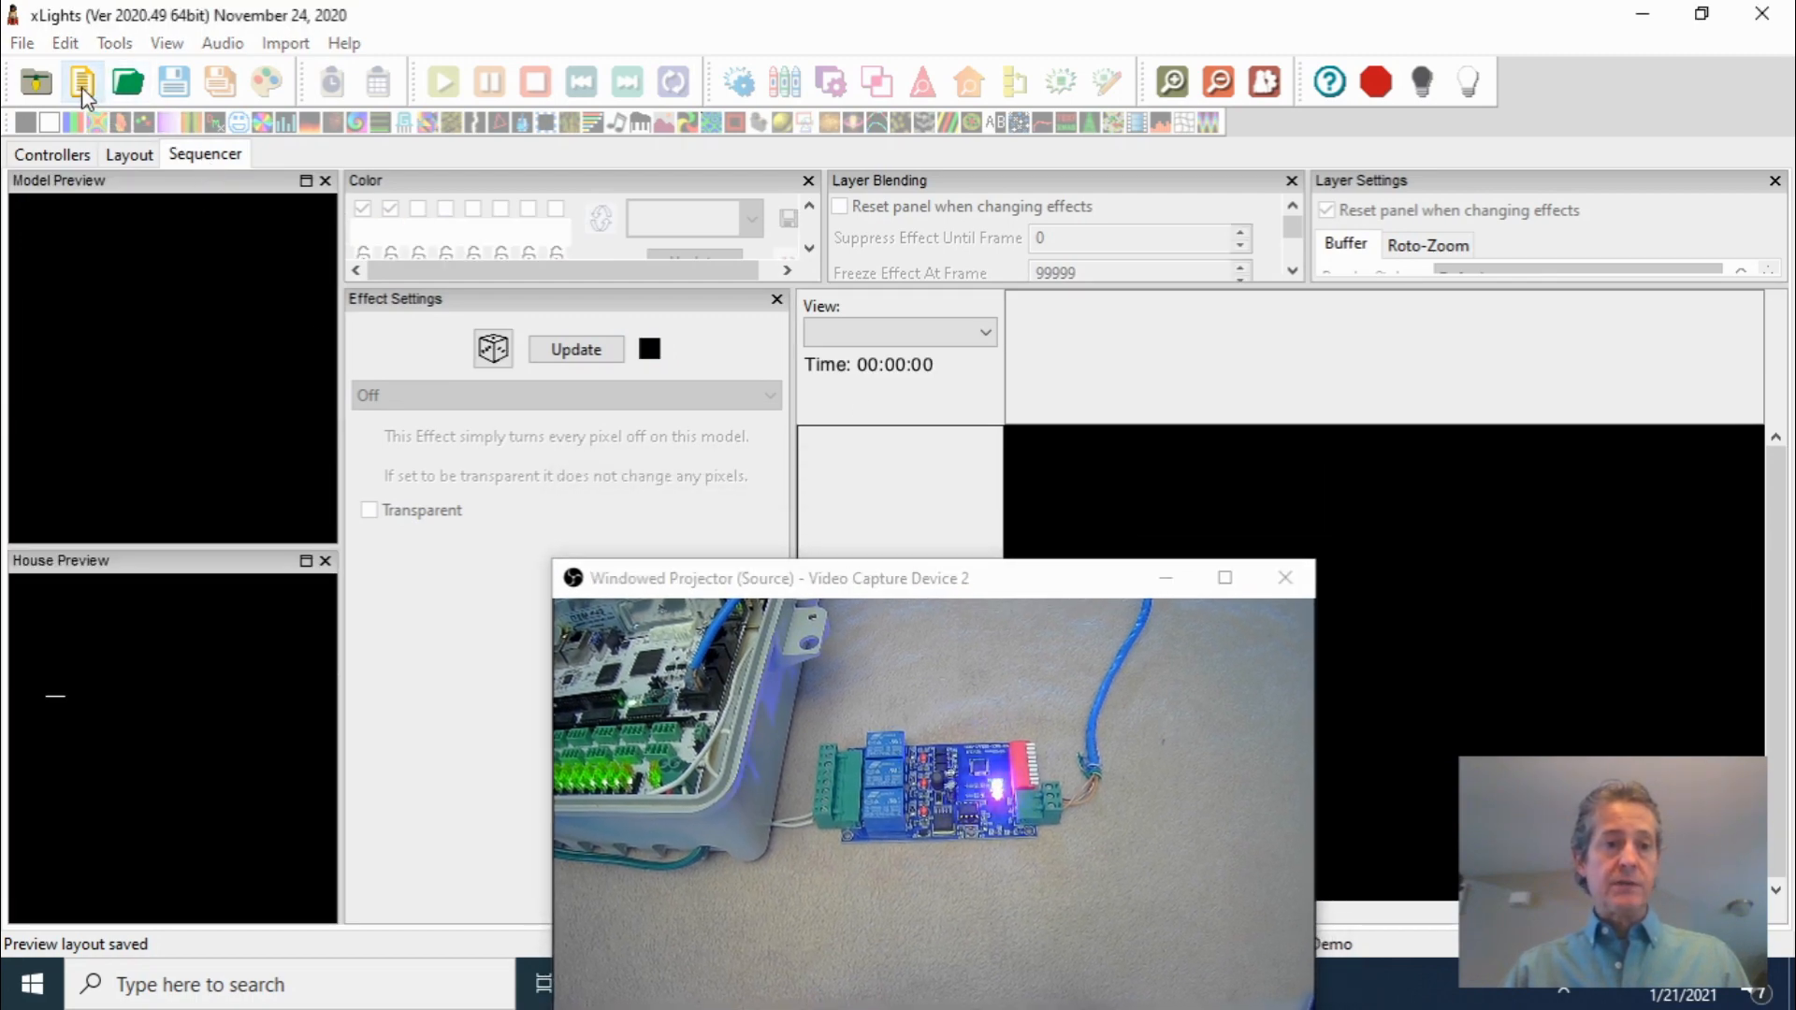
{"action": "left_click", "coordinate": [82, 84]}
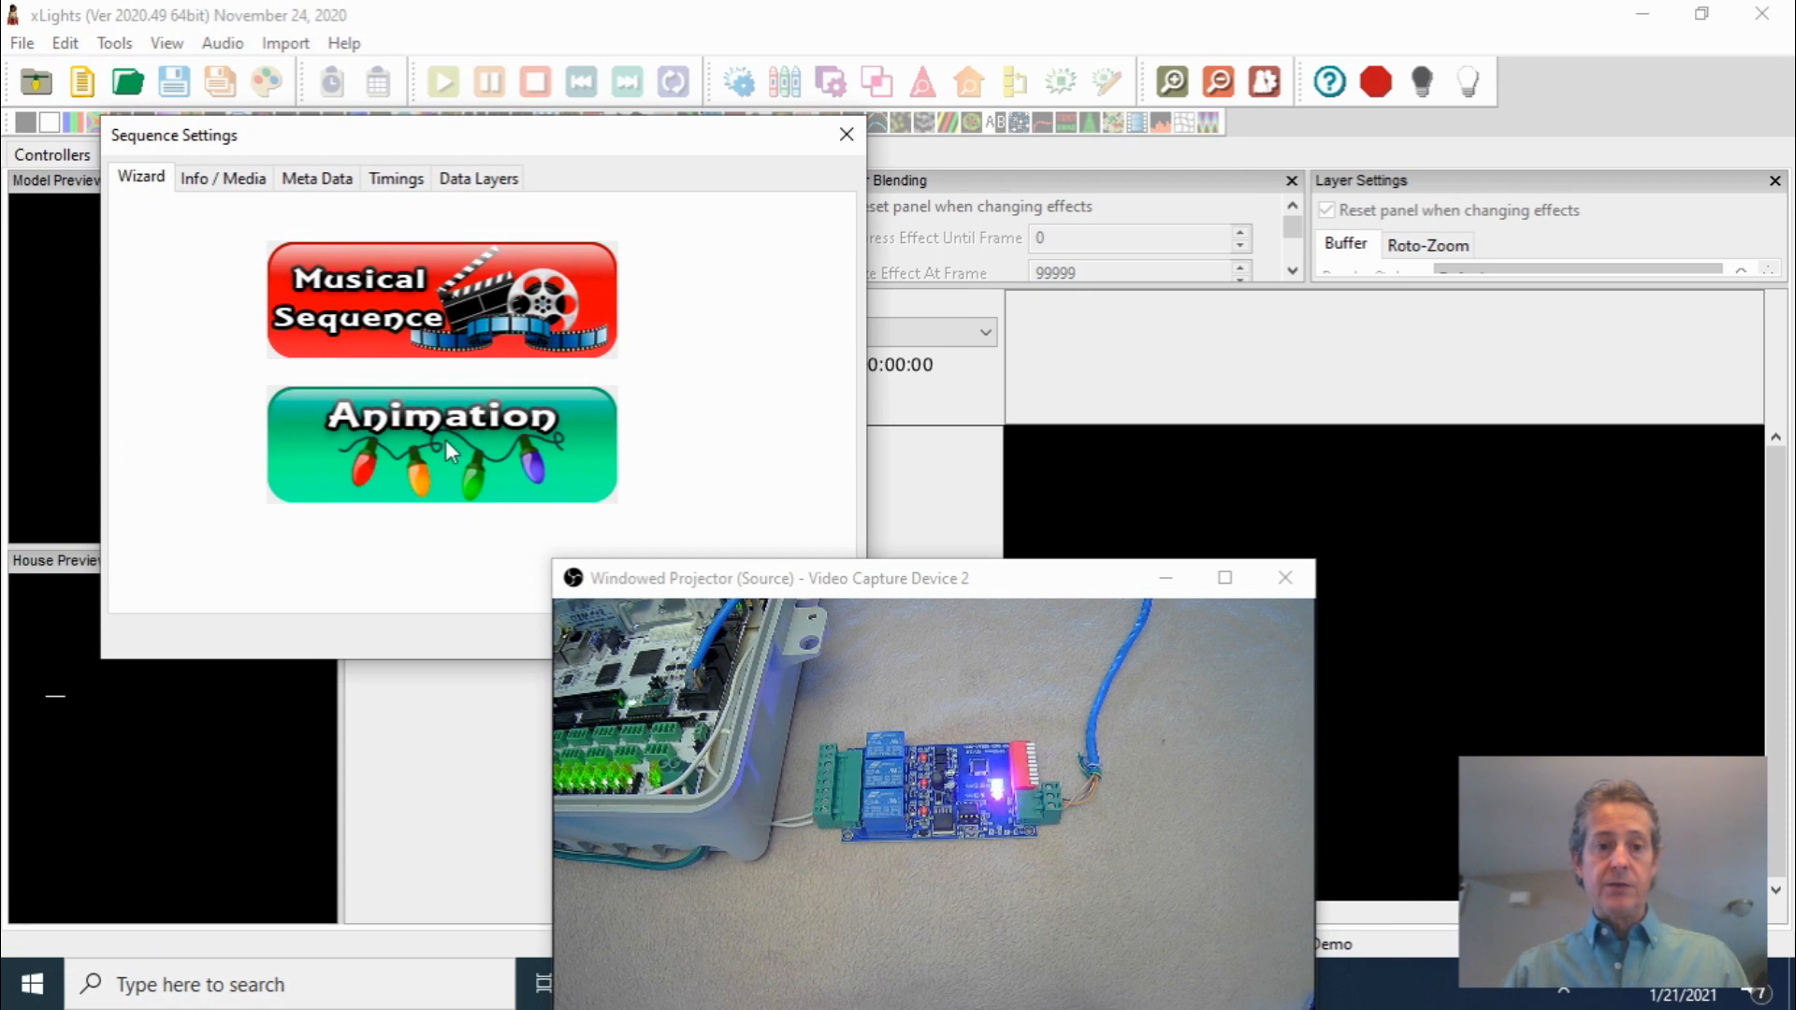
{"action": "left_click", "coordinate": [445, 440]}
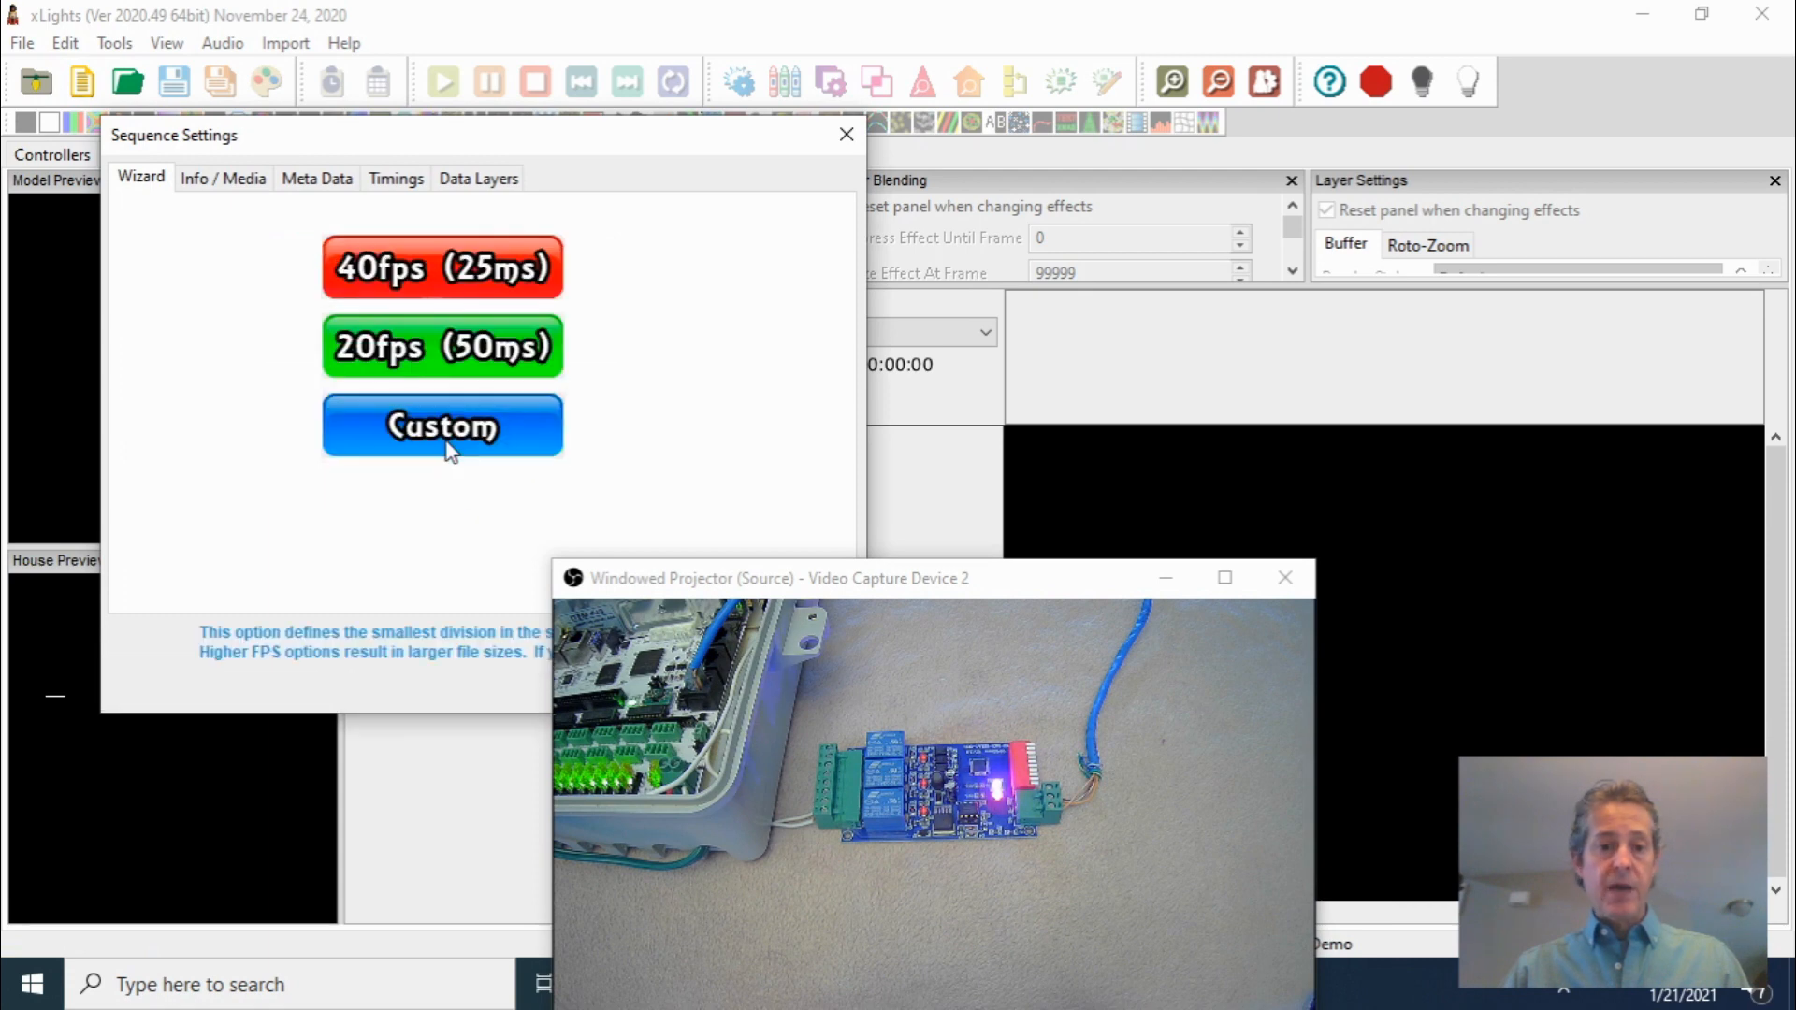
{"action": "left_click", "coordinate": [430, 352]}
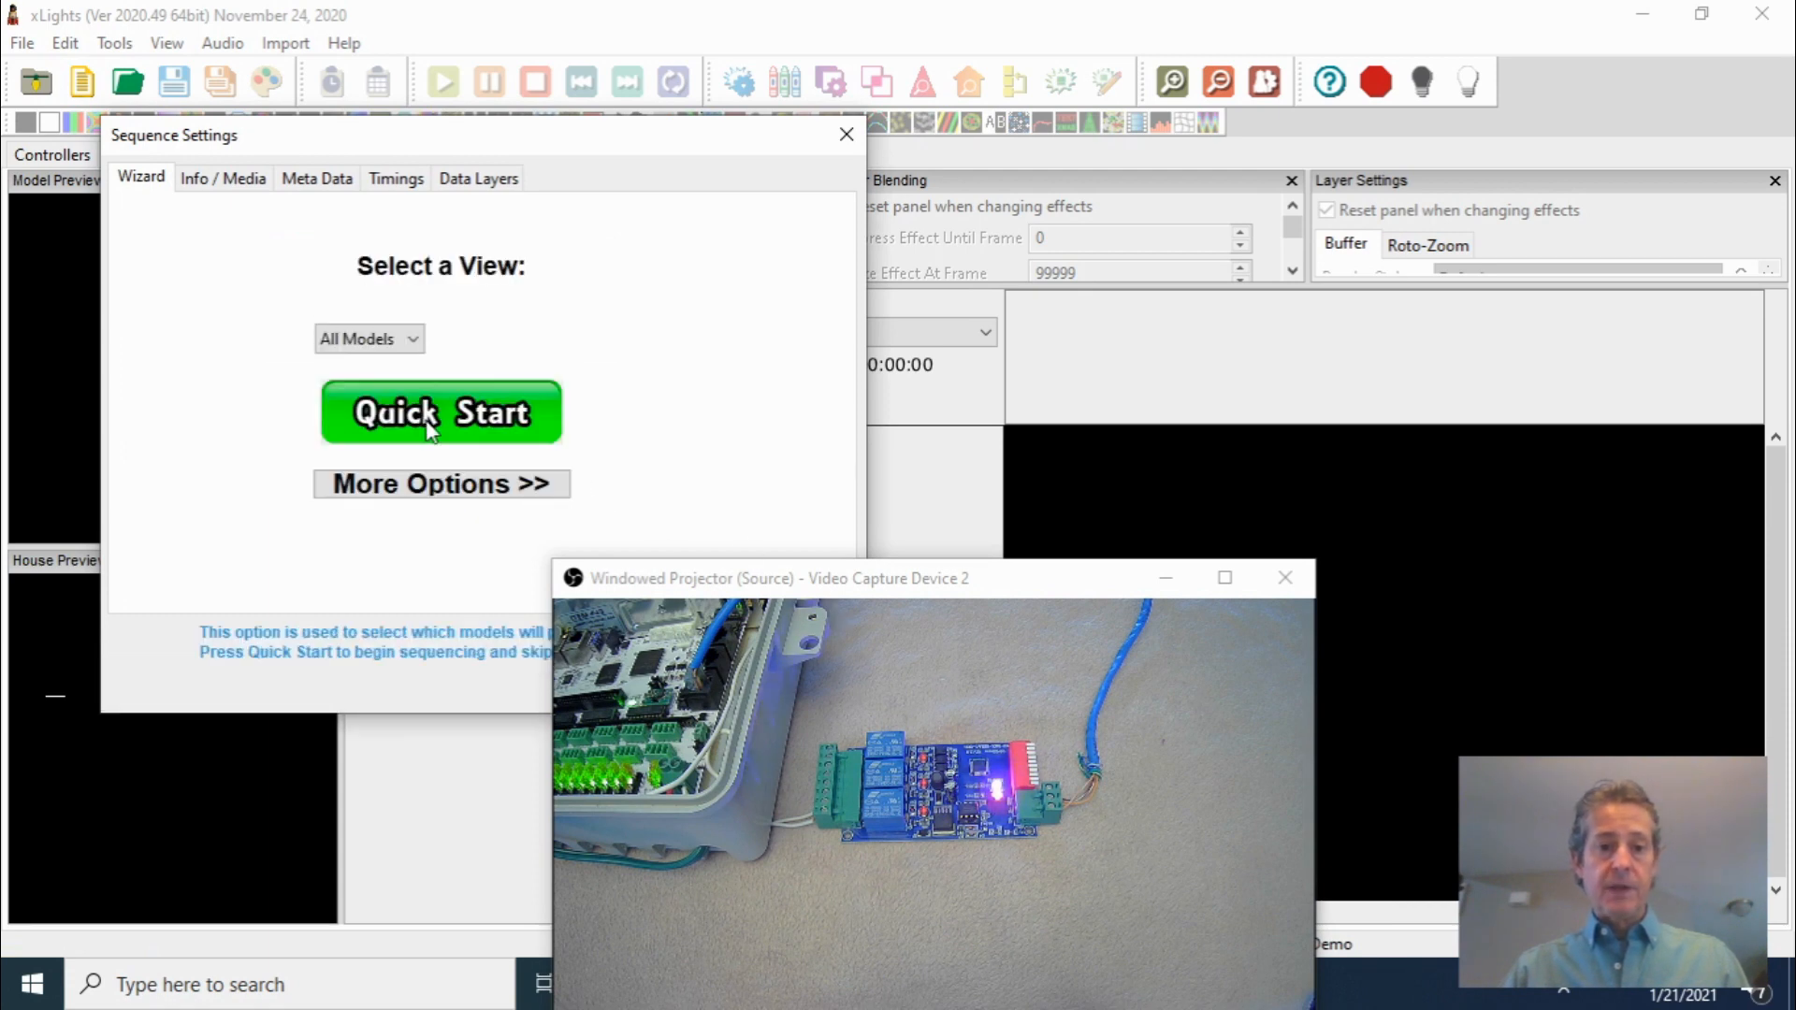
{"action": "left_click", "coordinate": [428, 420]}
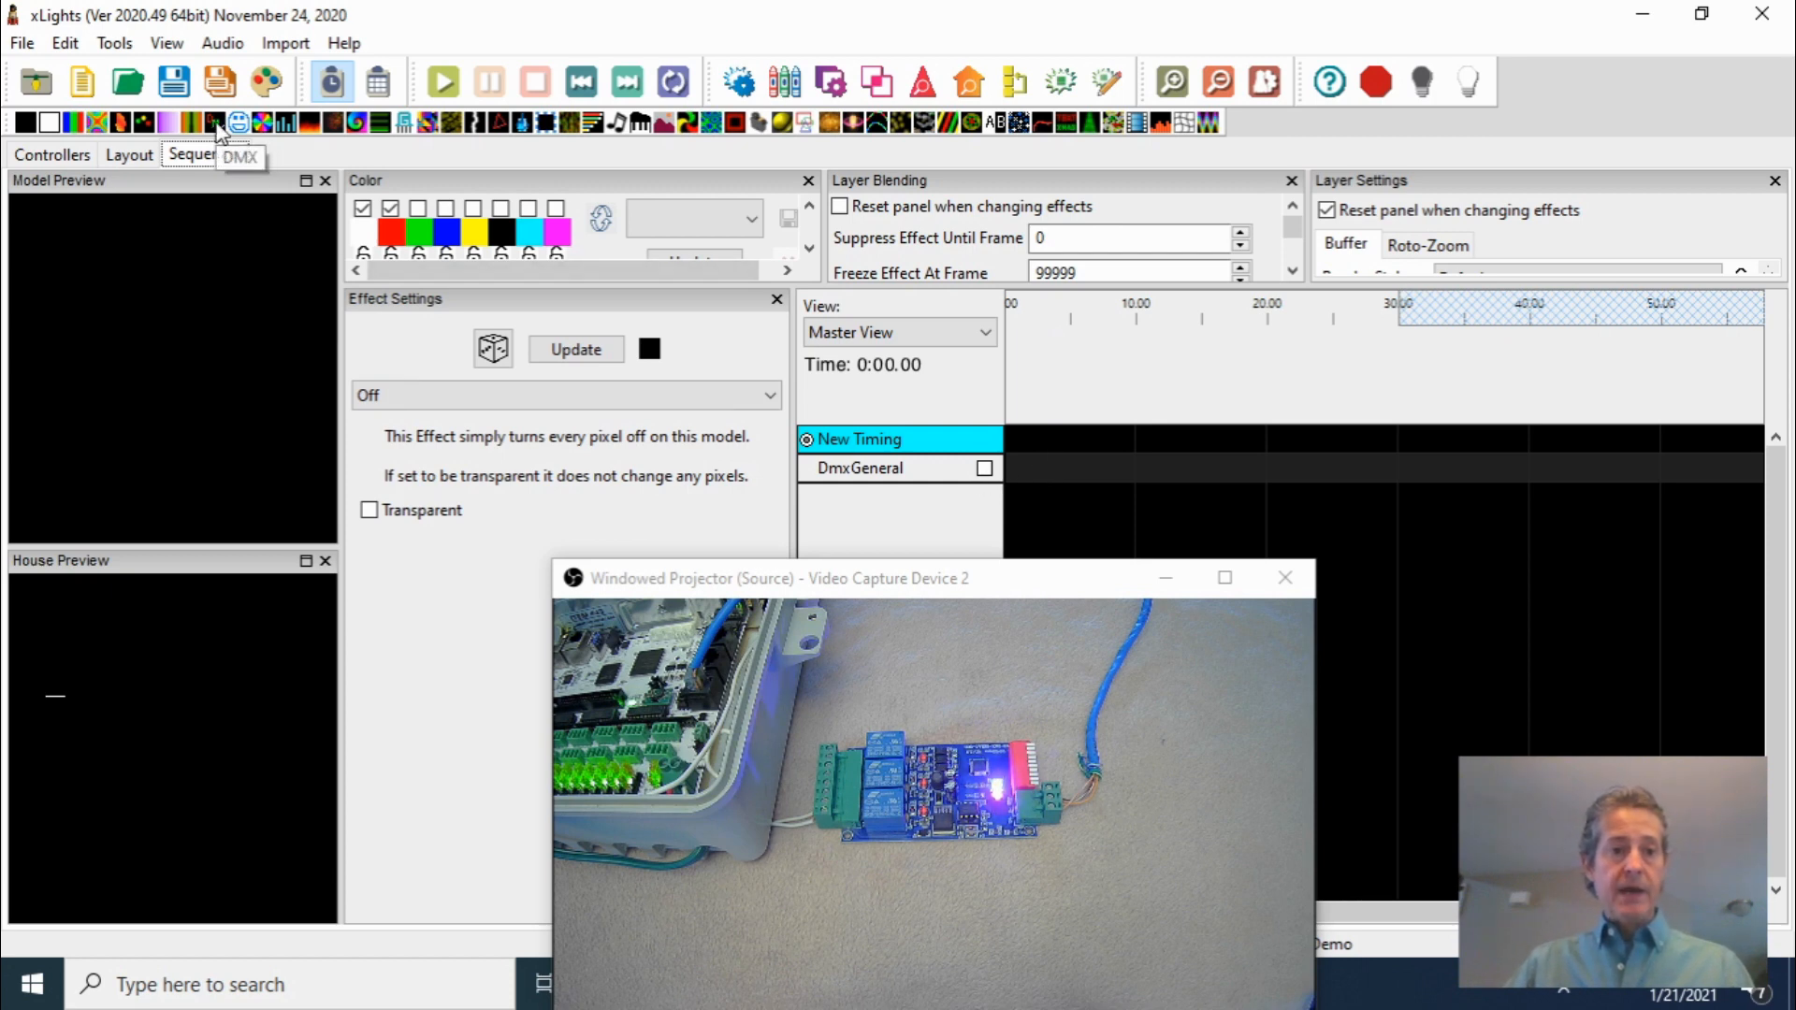
Place a DMX effect on the DmxGeneral row at the very start of the timeline
{"action": "left_click_drag", "start_coordinate": [218, 124], "coordinate": [1053, 473]}
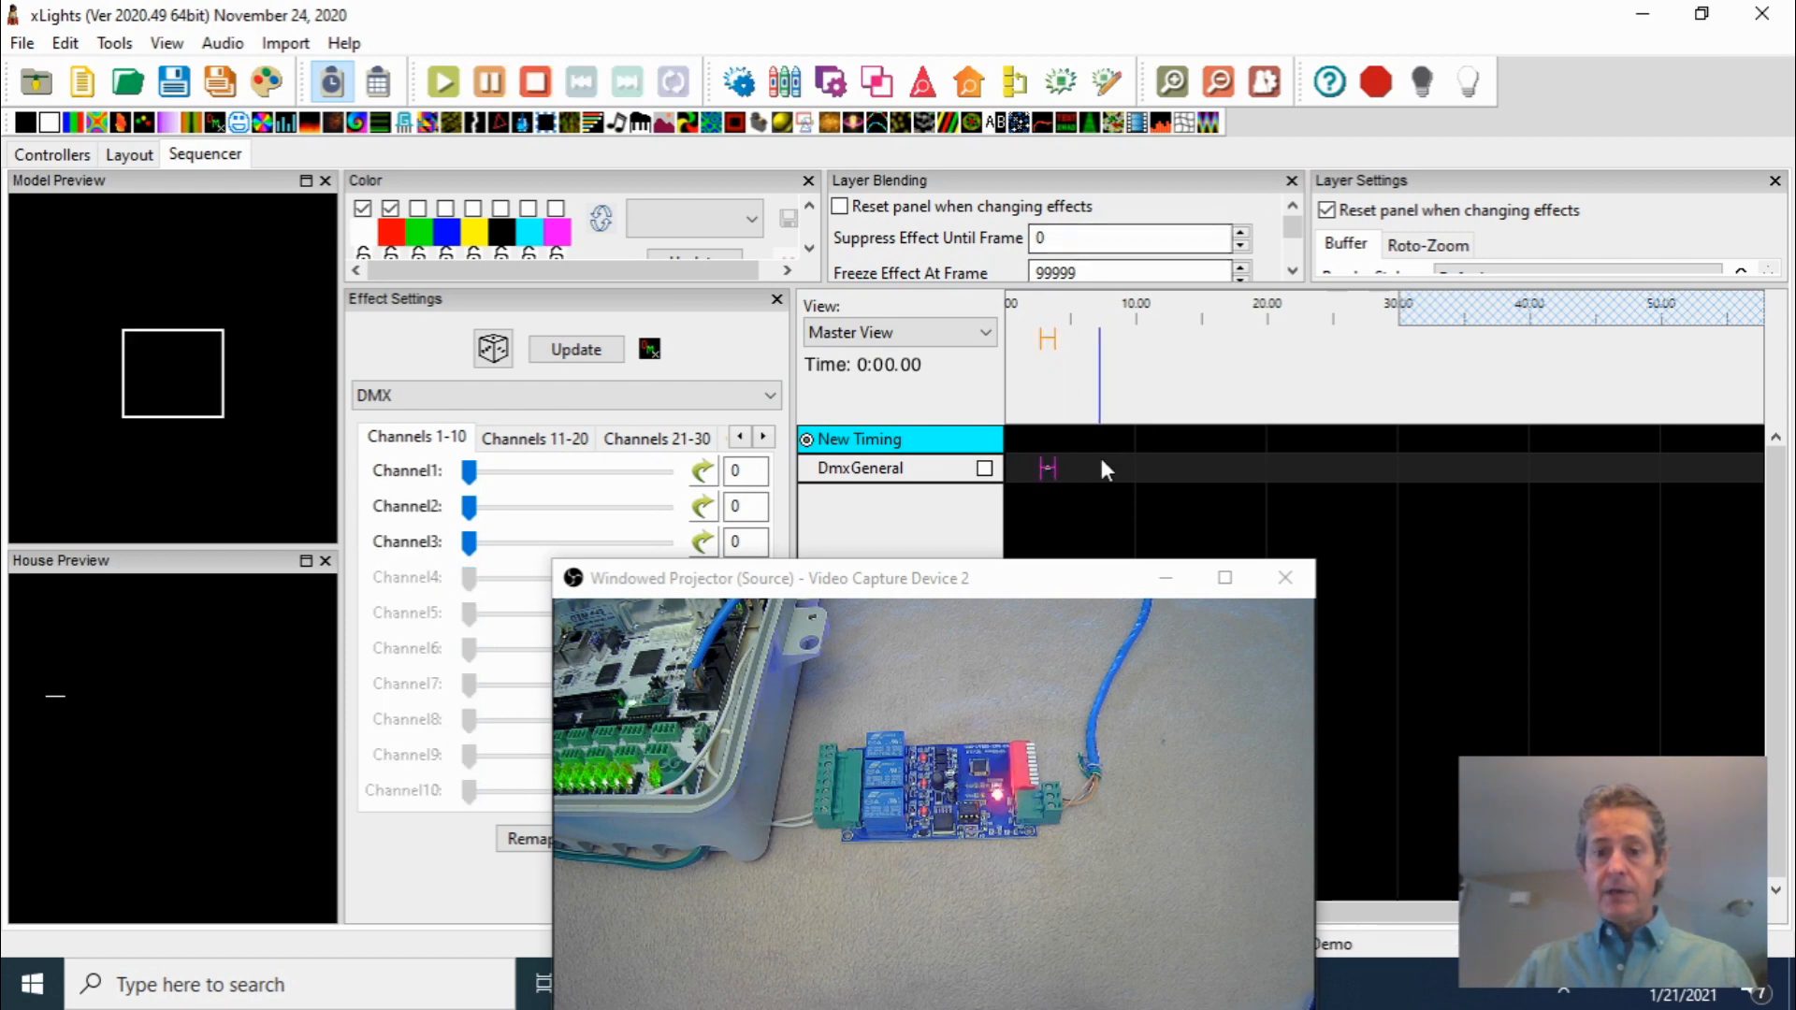
{"action": "left_click", "coordinate": [1173, 84]}
{"action": "left_click", "coordinate": [1173, 84]}
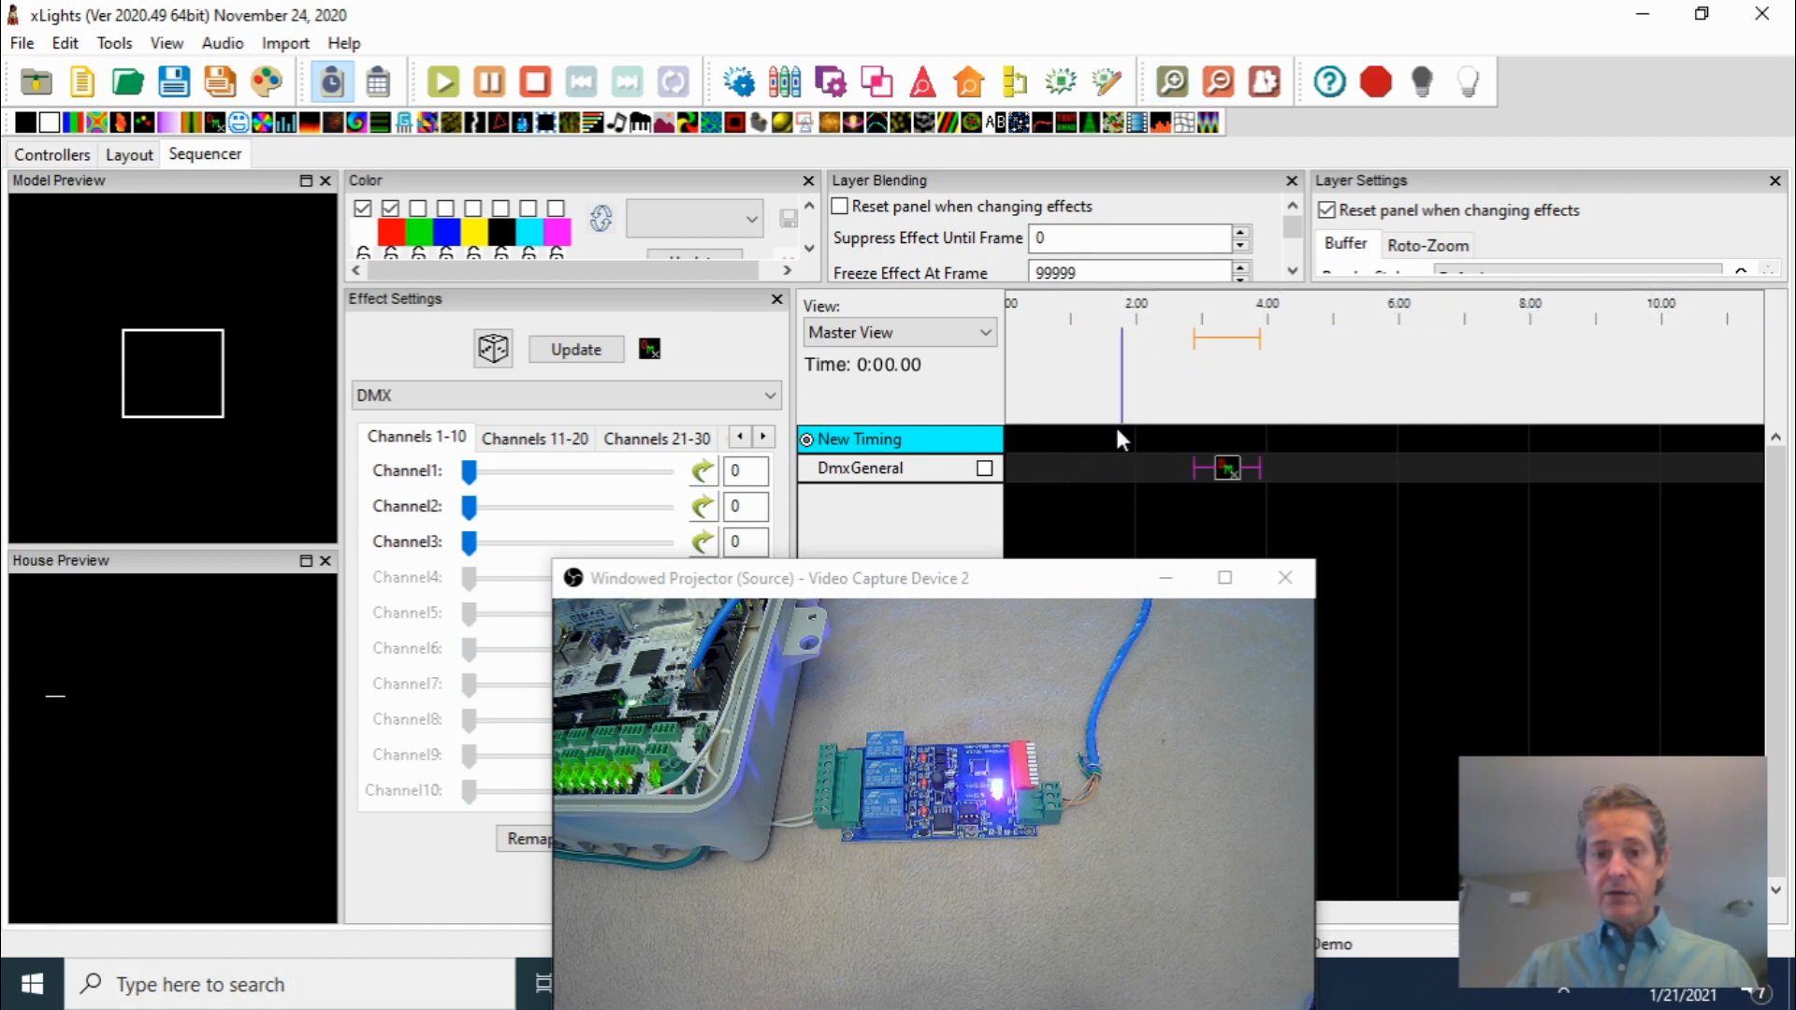
{"action": "mouse_move", "coordinate": [1226, 463]}
{"action": "left_mouse_down"}
{"action": "mouse_move", "coordinate": [1231, 481]}
{"action": "mouse_move", "coordinate": [1052, 490]}
{"action": "left_mouse_up"}
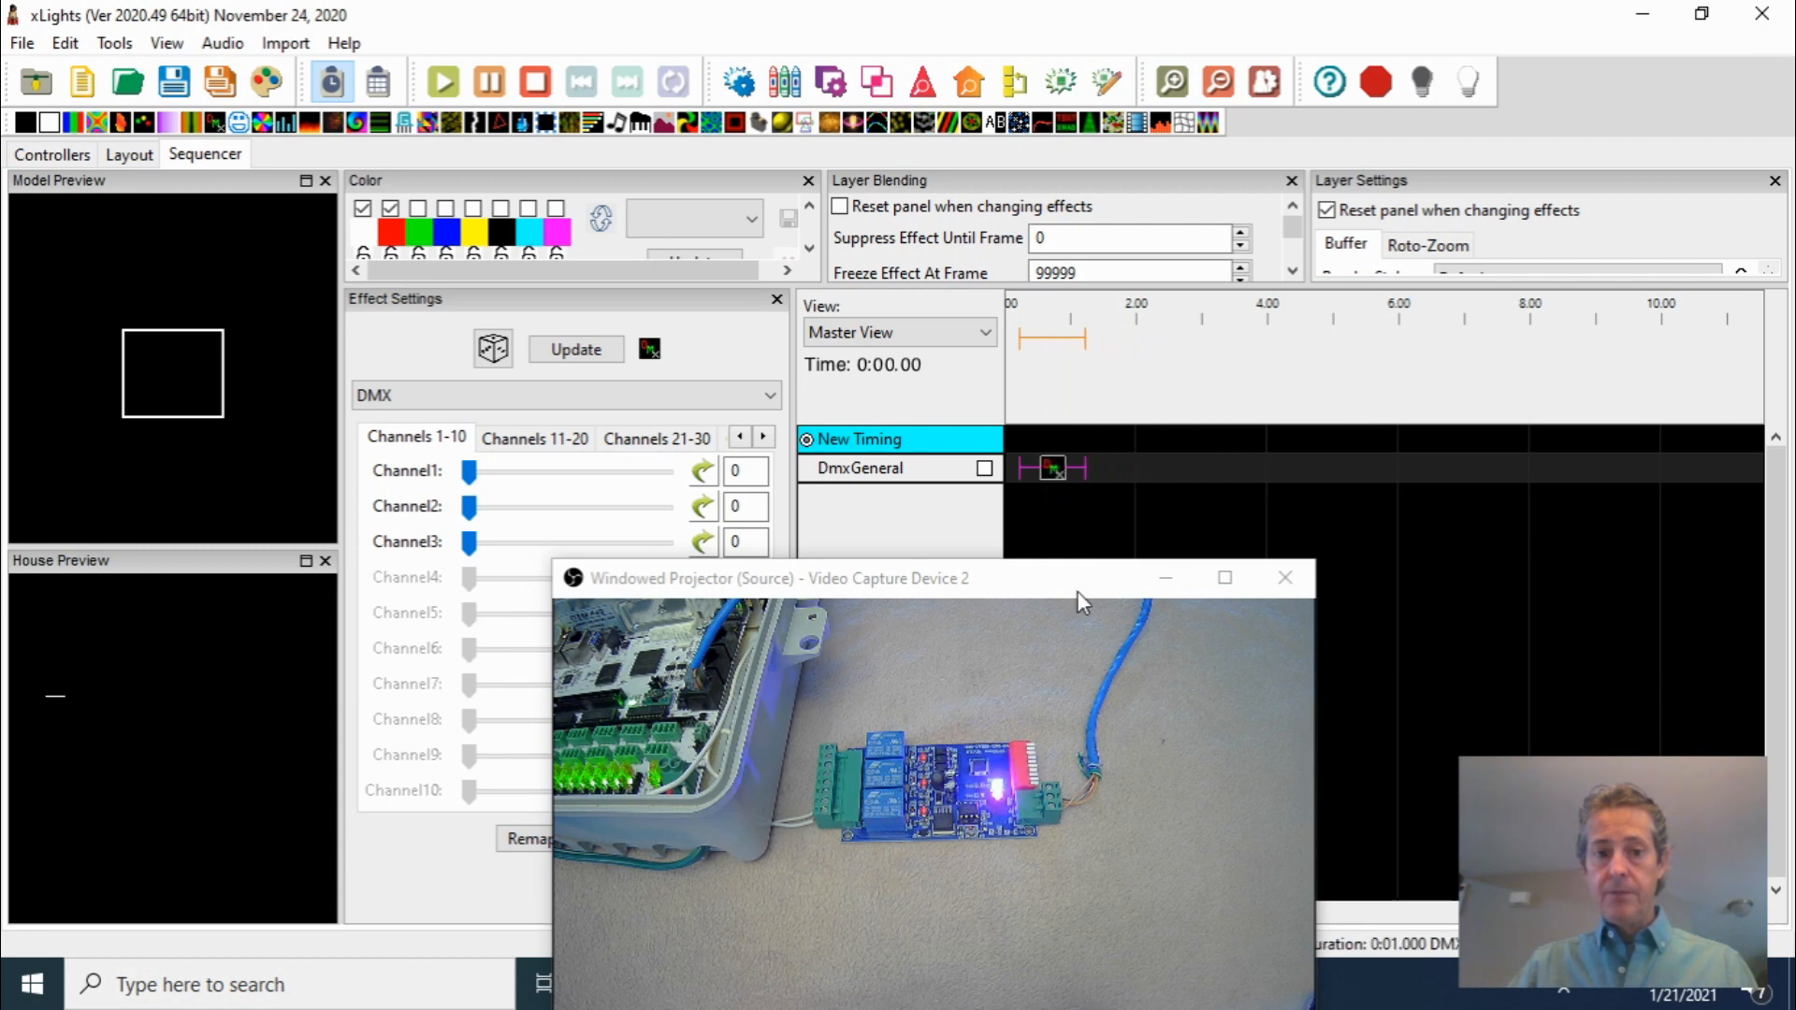
Toggle output to lights on and off while testing the Channel1 slider
{"action": "left_click", "coordinate": [1469, 87]}
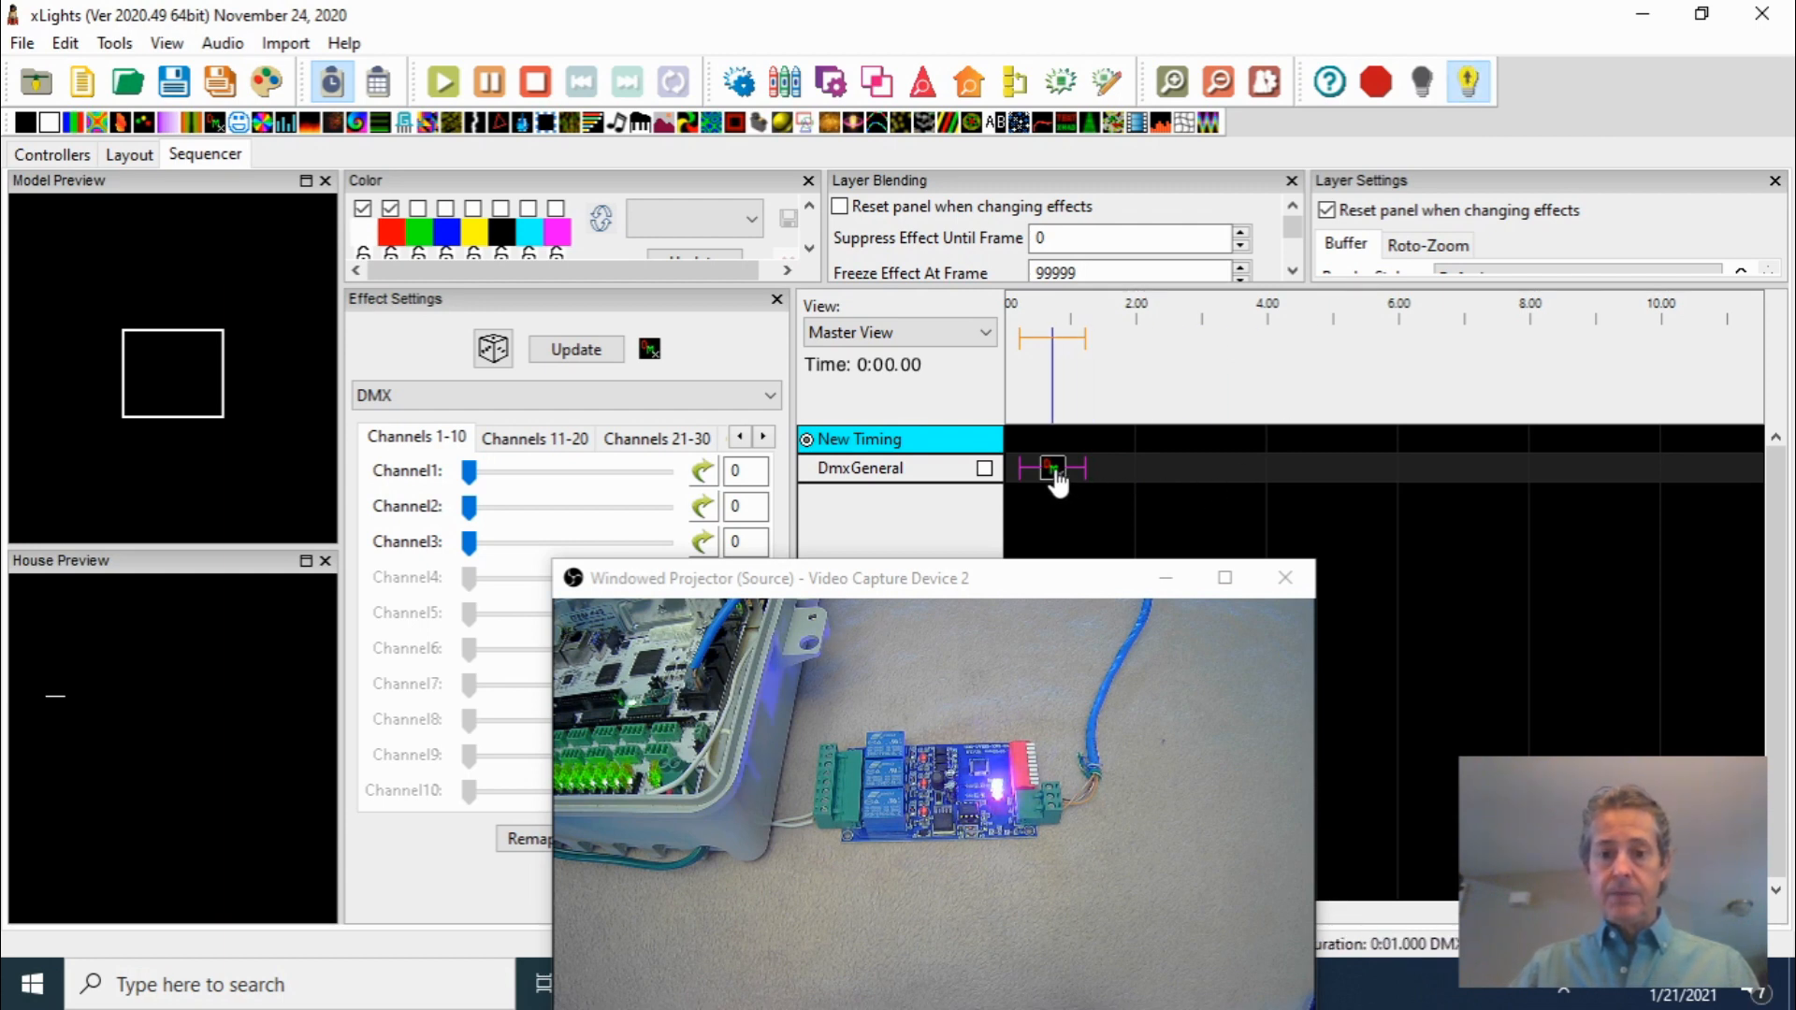
{"action": "mouse_move", "coordinate": [476, 481]}
{"action": "left_mouse_down"}
{"action": "mouse_move", "coordinate": [669, 473]}
{"action": "mouse_move", "coordinate": [475, 485]}
{"action": "mouse_move", "coordinate": [646, 513]}
{"action": "mouse_move", "coordinate": [470, 513]}
{"action": "mouse_move", "coordinate": [467, 482]}
{"action": "left_mouse_up"}
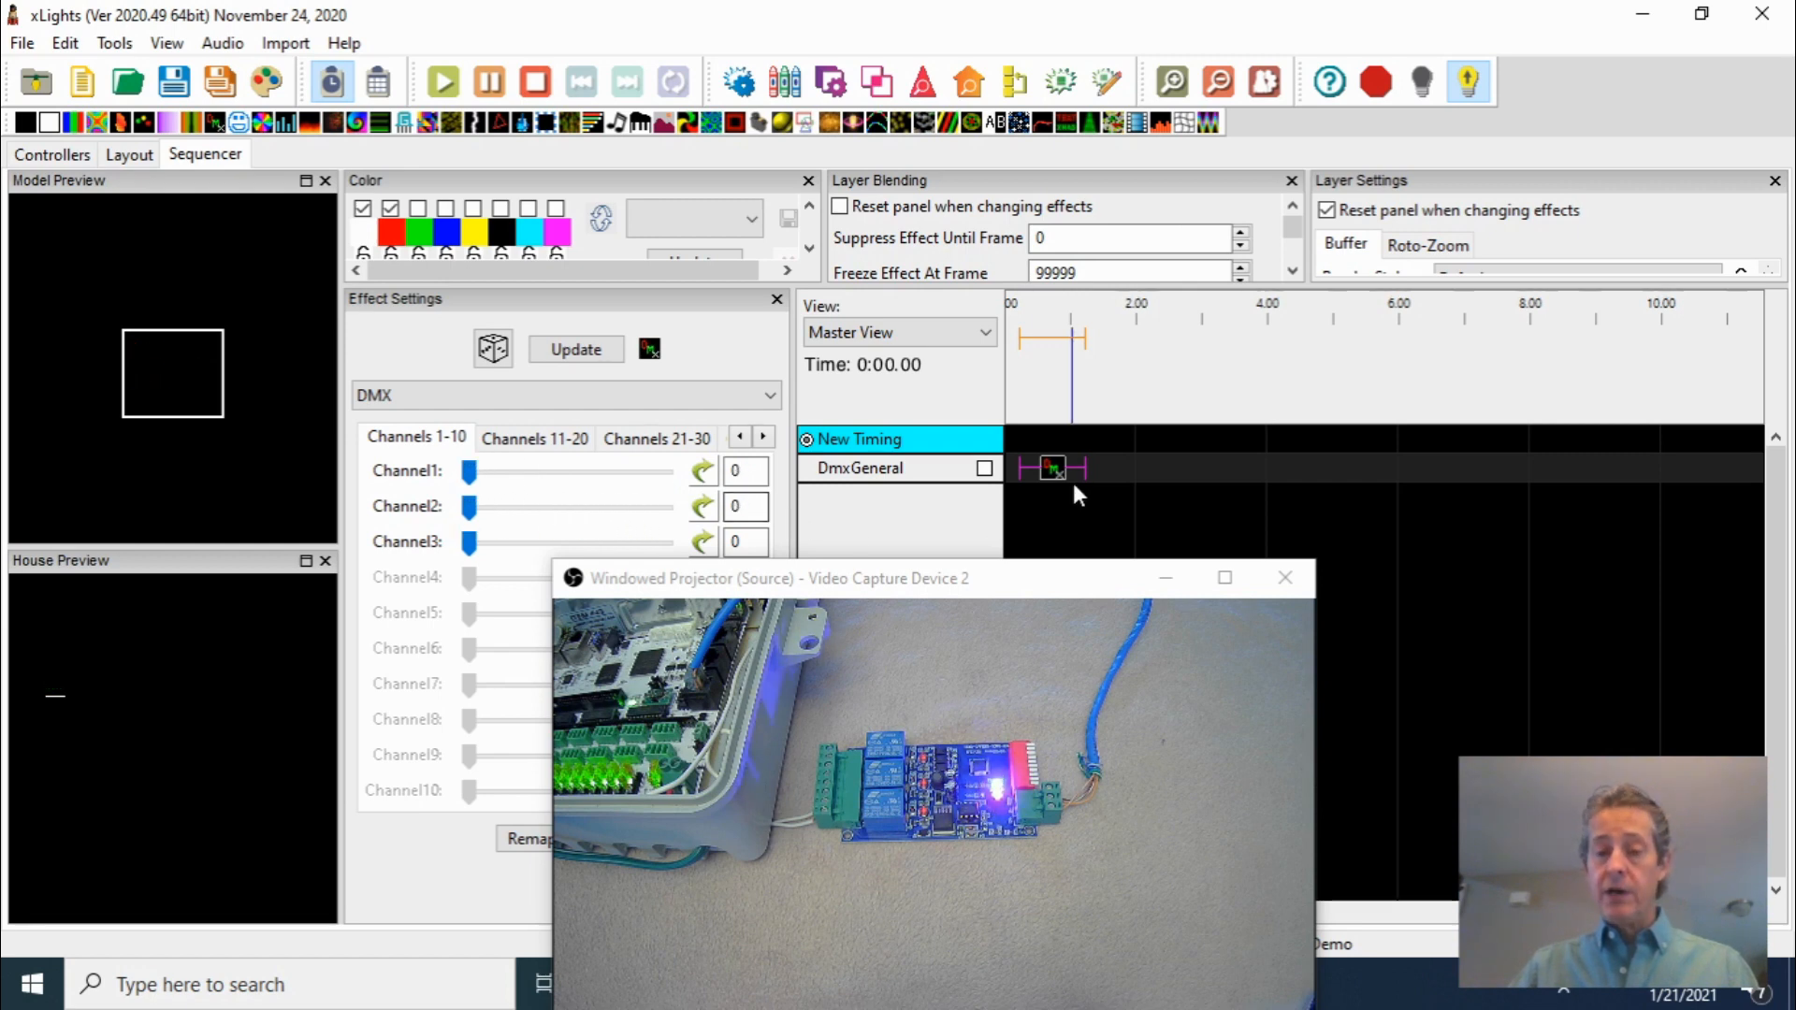
{"action": "left_click", "coordinate": [1422, 86]}
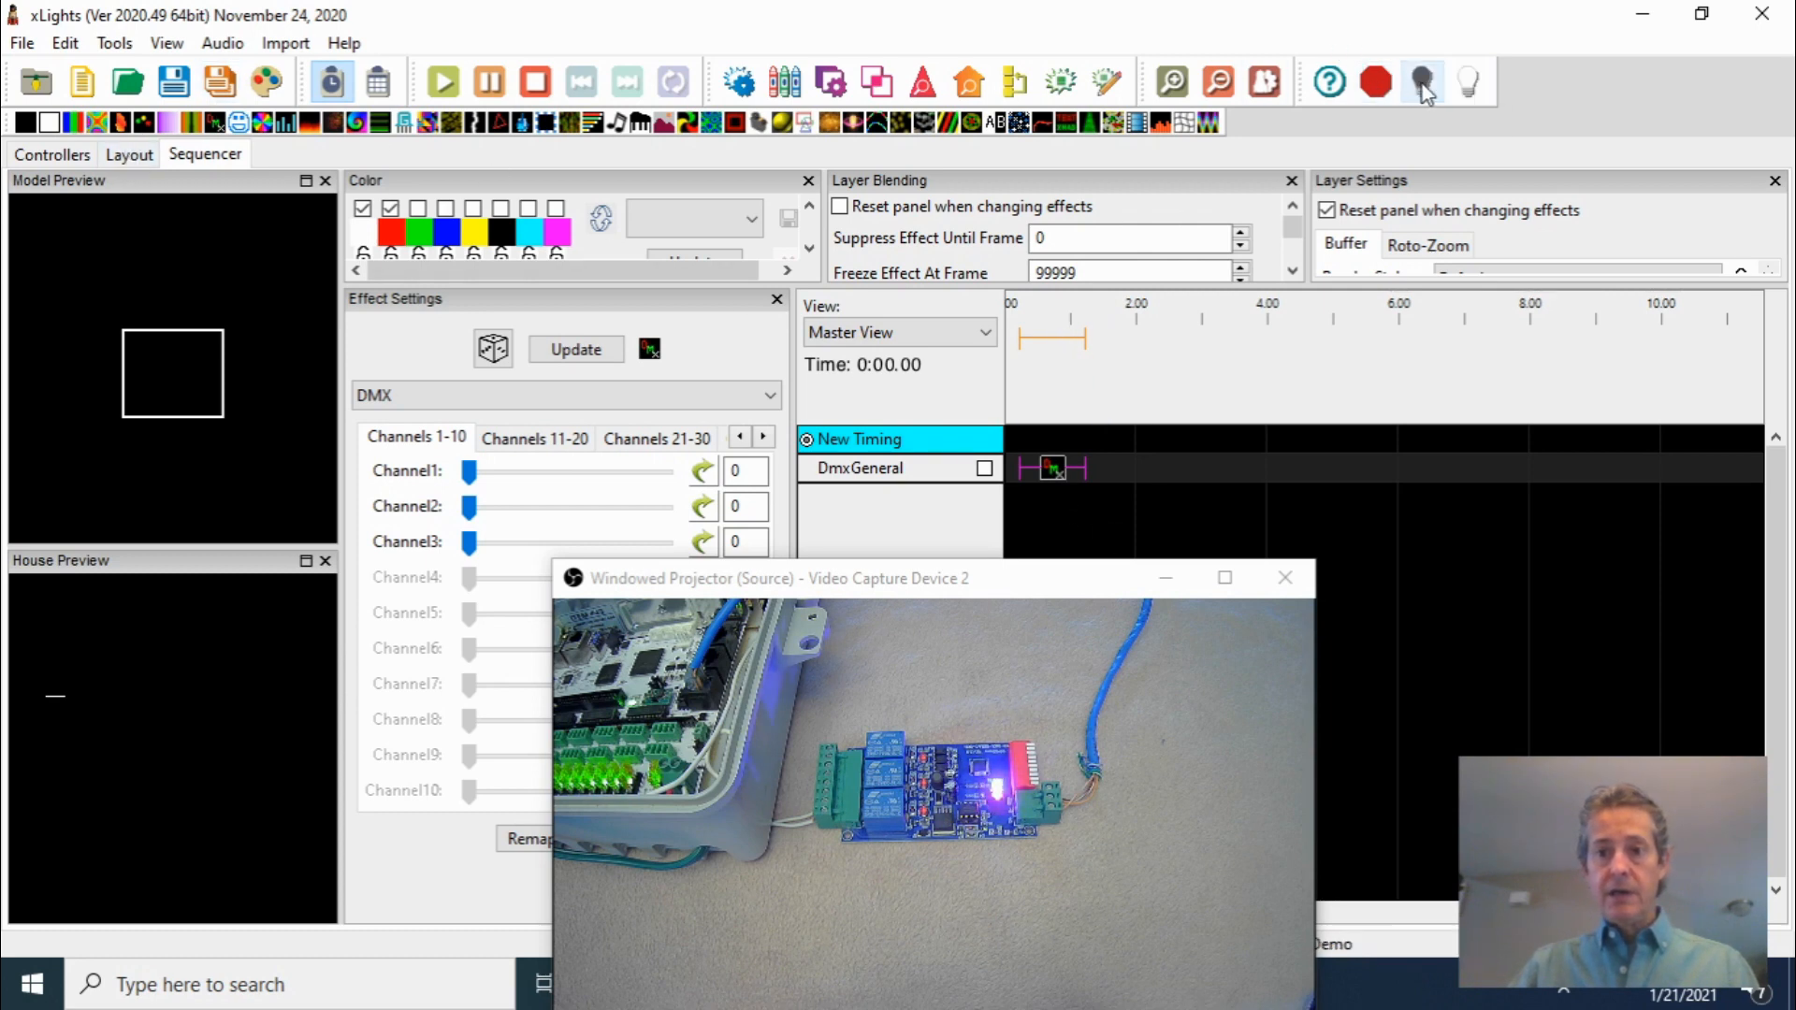
Open the Falcon controller's Serial Outputs page in the browser and review the DMX start addresses
{"action": "left_click", "coordinate": [140, 154]}
{"action": "mouse_move", "coordinate": [165, 393]}
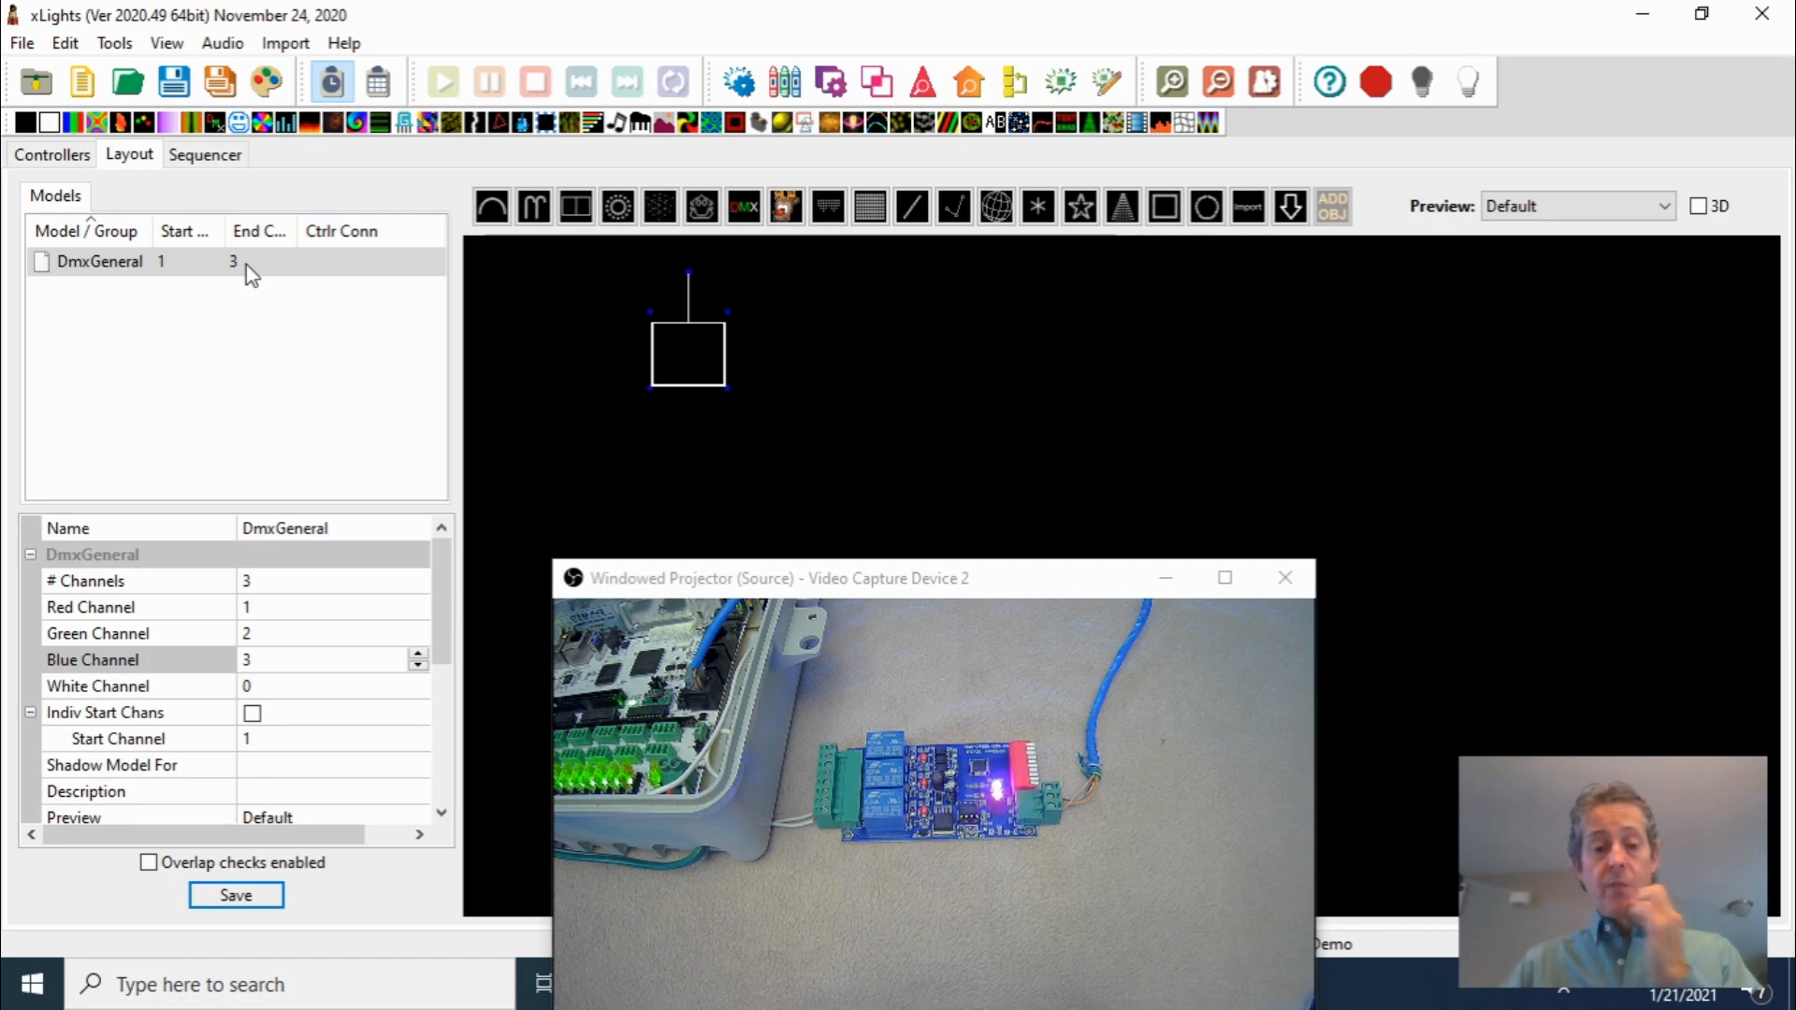
{"action": "left_click_drag", "start_coordinate": [979, 579], "coordinate": [1179, 320]}
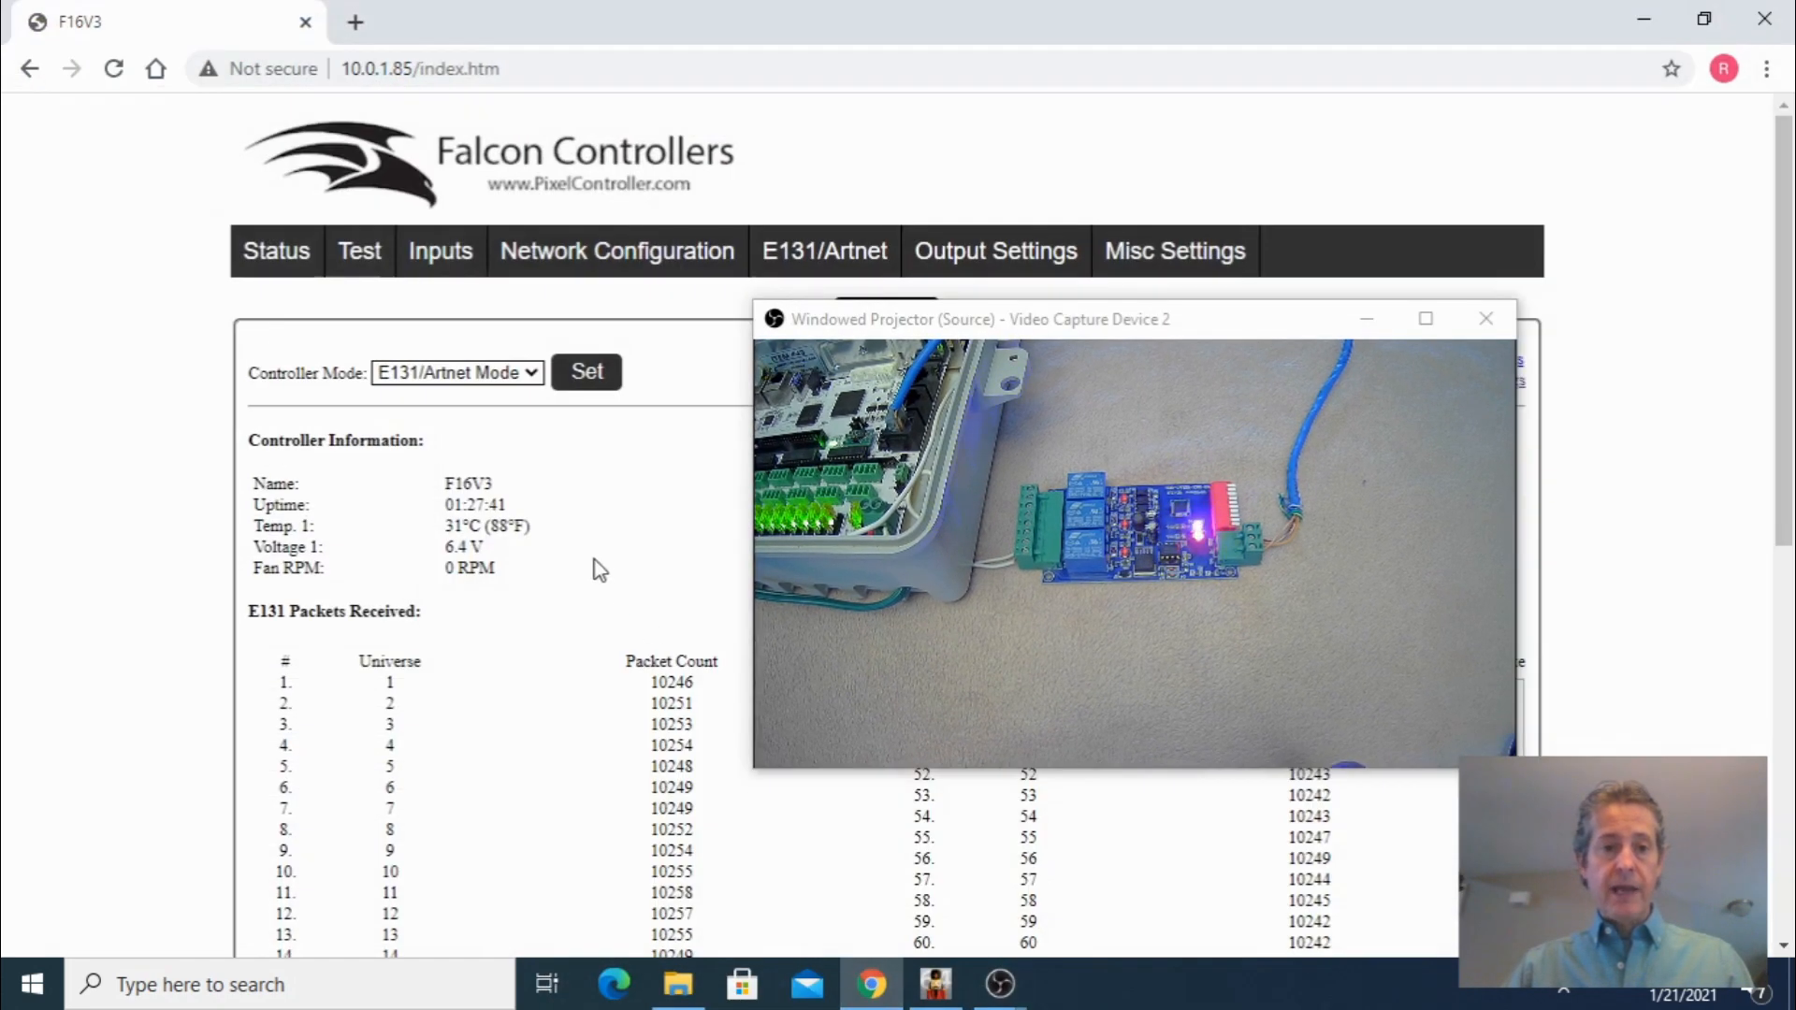
{"action": "left_click_drag", "start_coordinate": [1125, 322], "coordinate": [909, 658]}
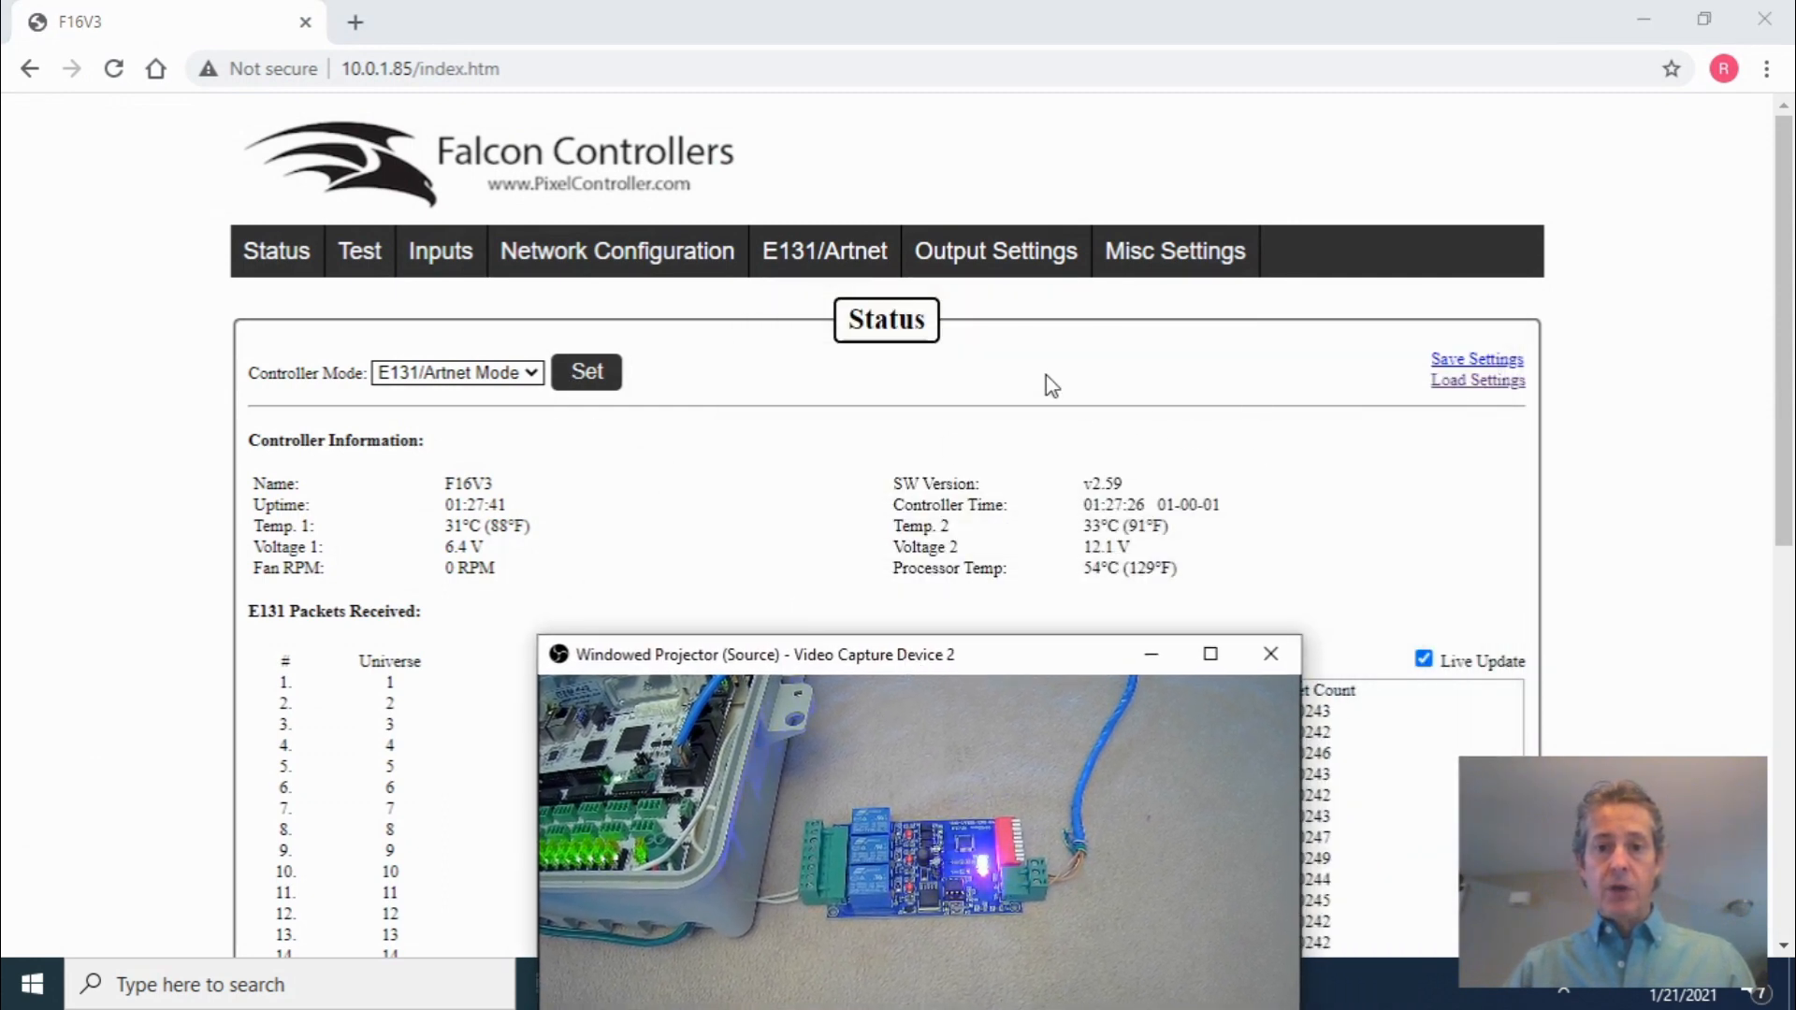
{"action": "mouse_move", "coordinate": [997, 268]}
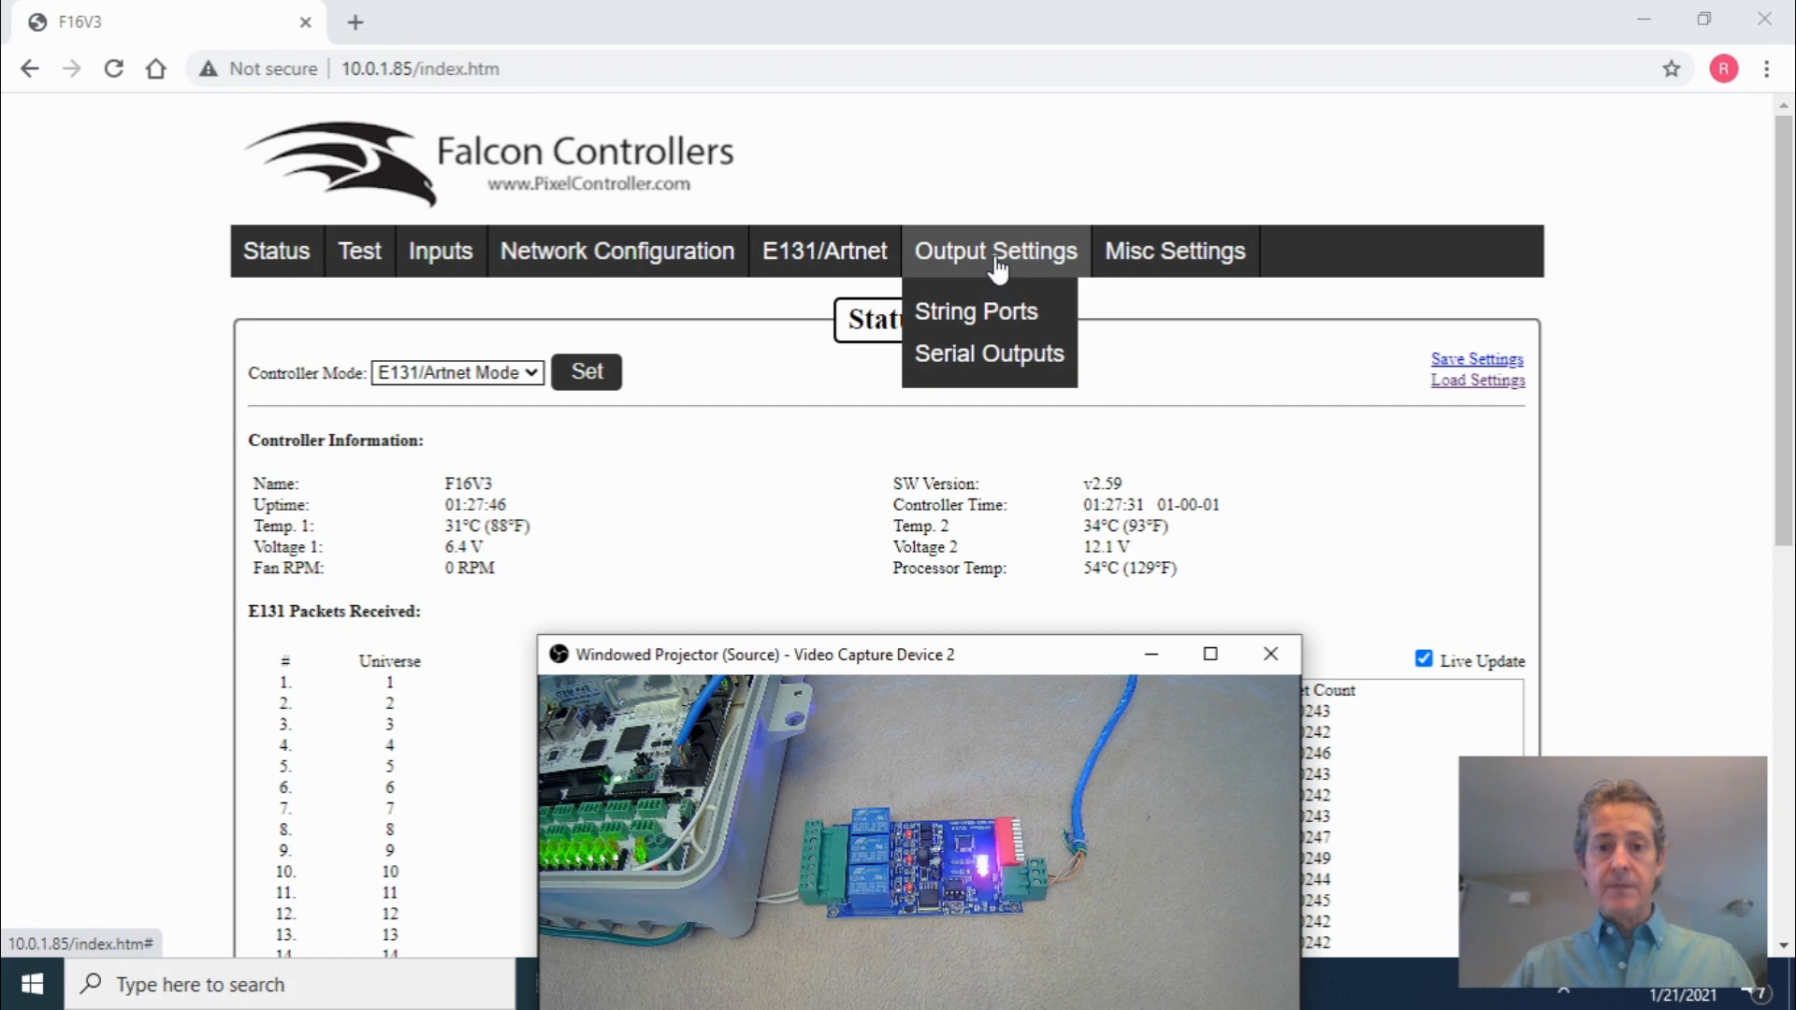
{"action": "left_click", "coordinate": [974, 369]}
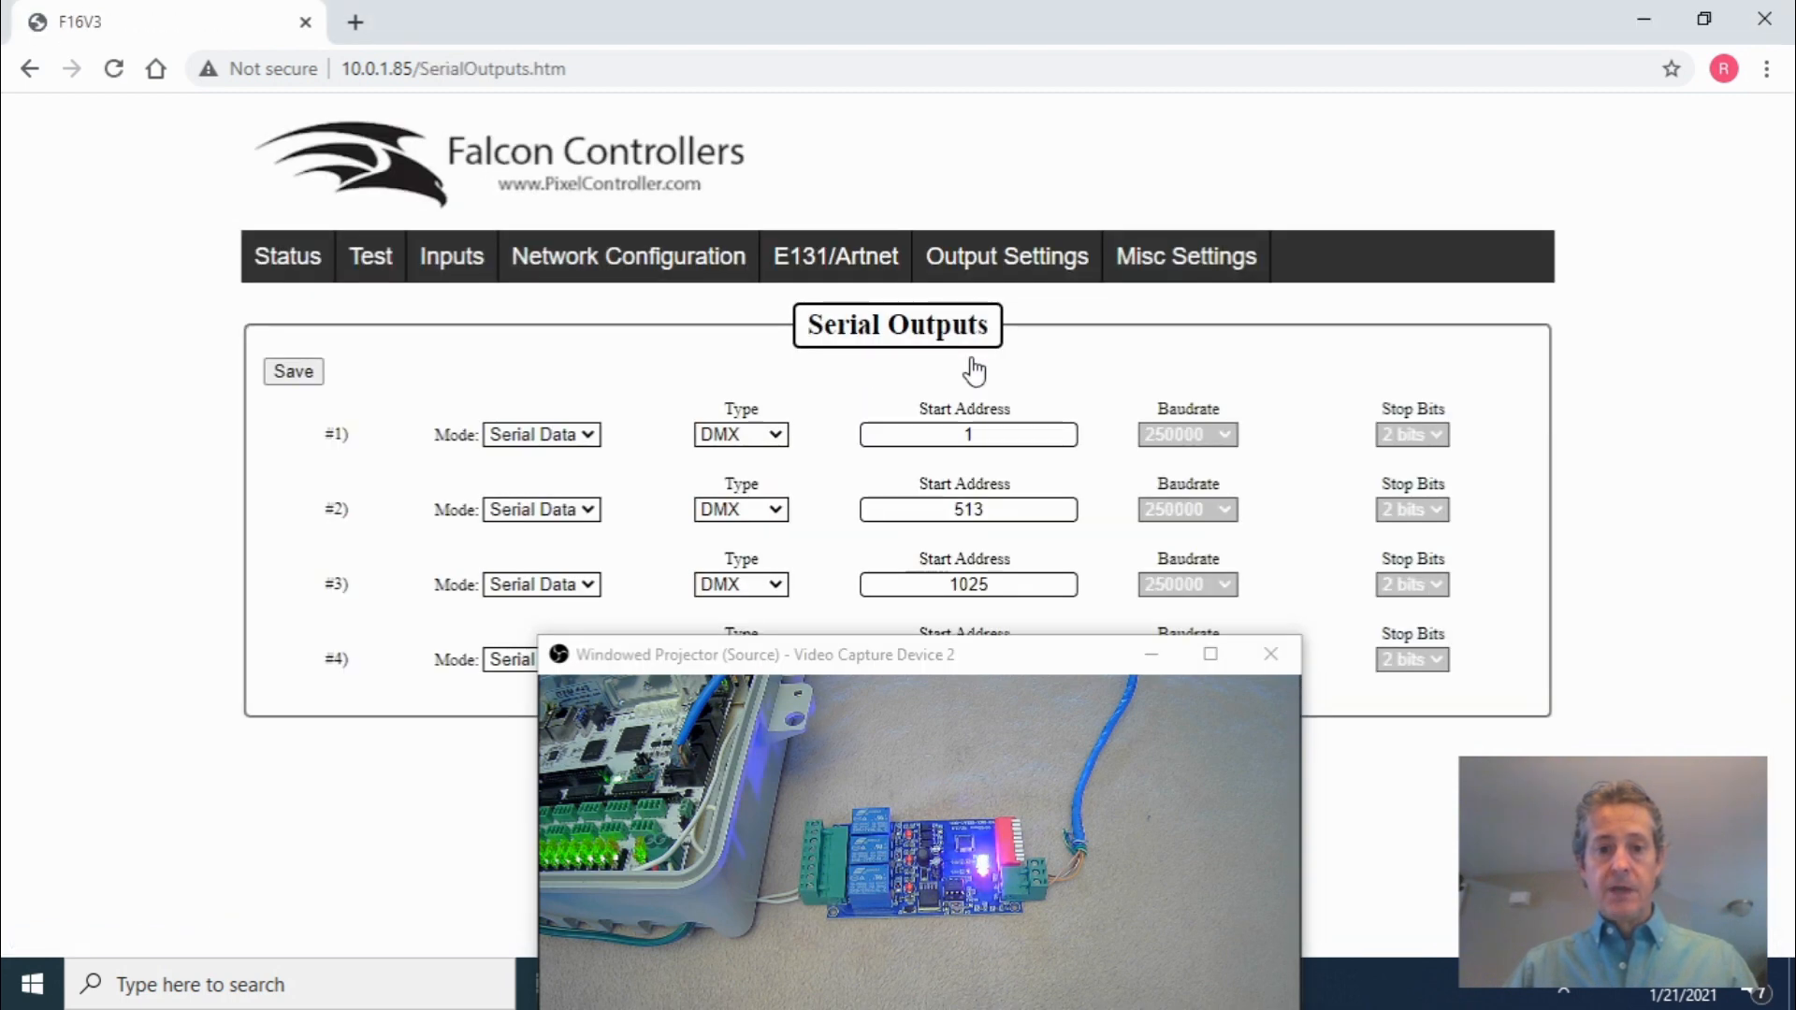
{"action": "left_click_drag", "start_coordinate": [975, 652], "coordinate": [943, 707]}
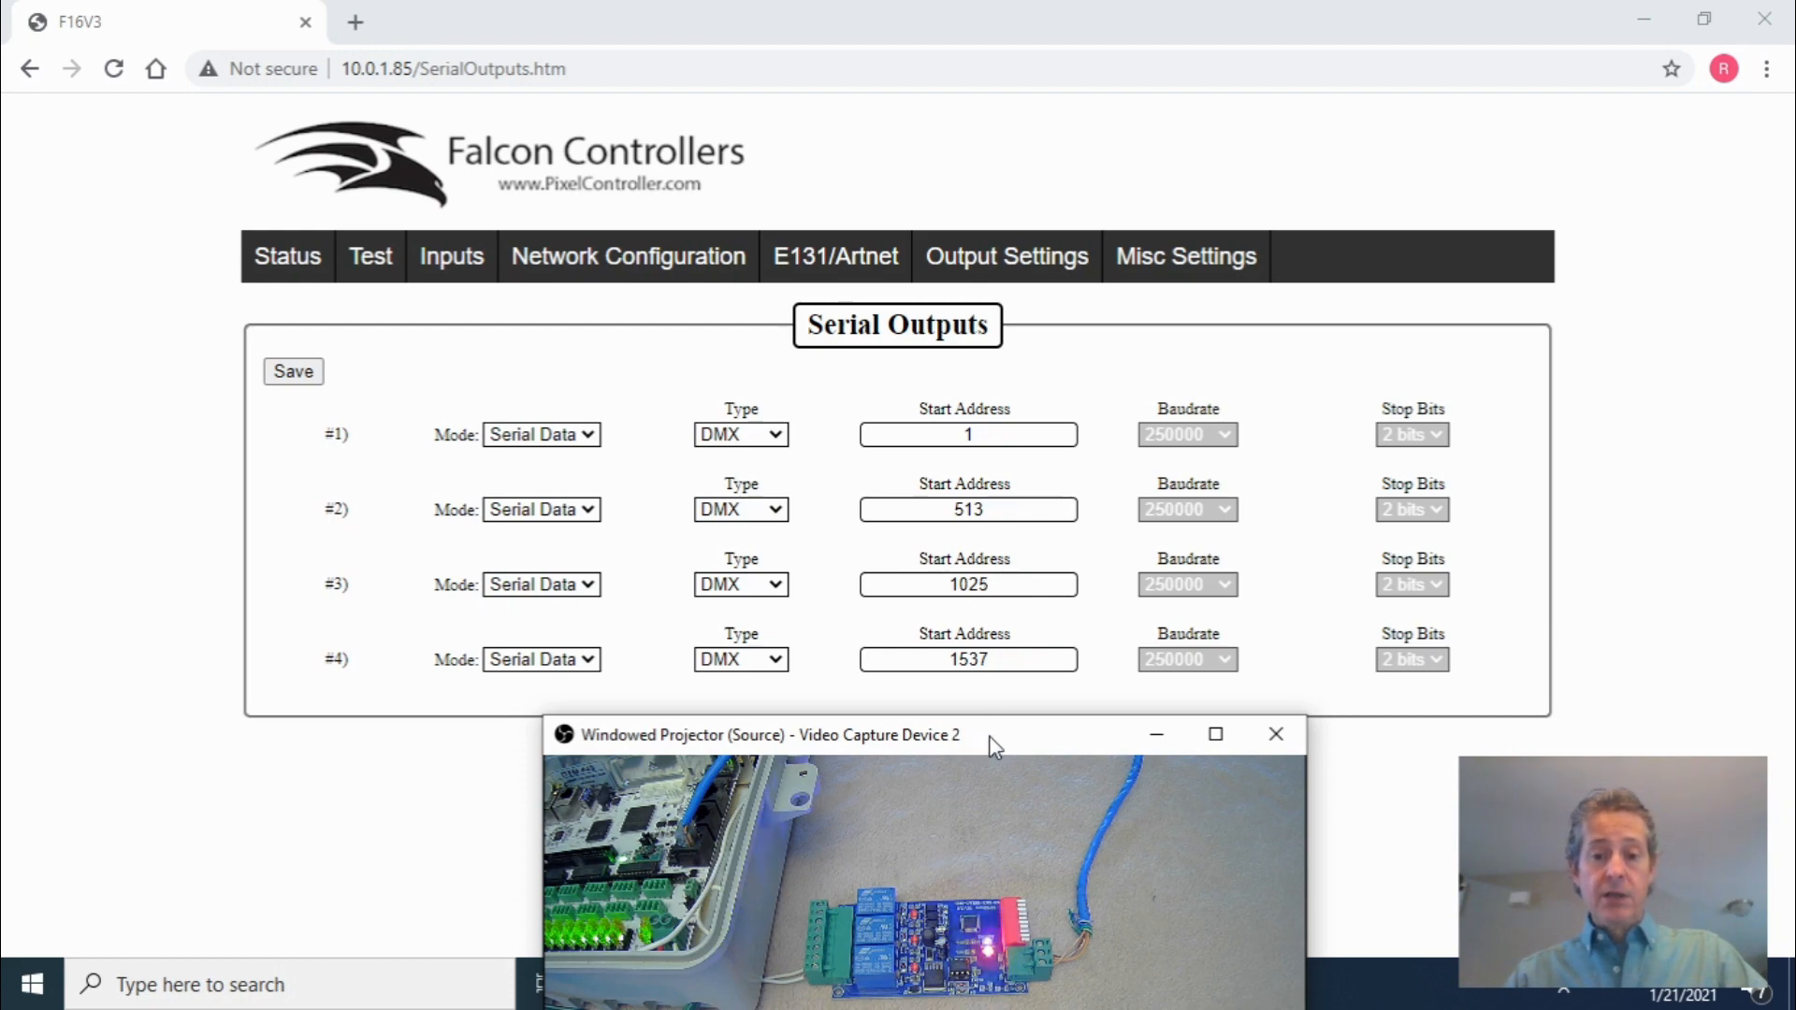
{"action": "left_click_drag", "start_coordinate": [989, 735], "coordinate": [636, 333]}
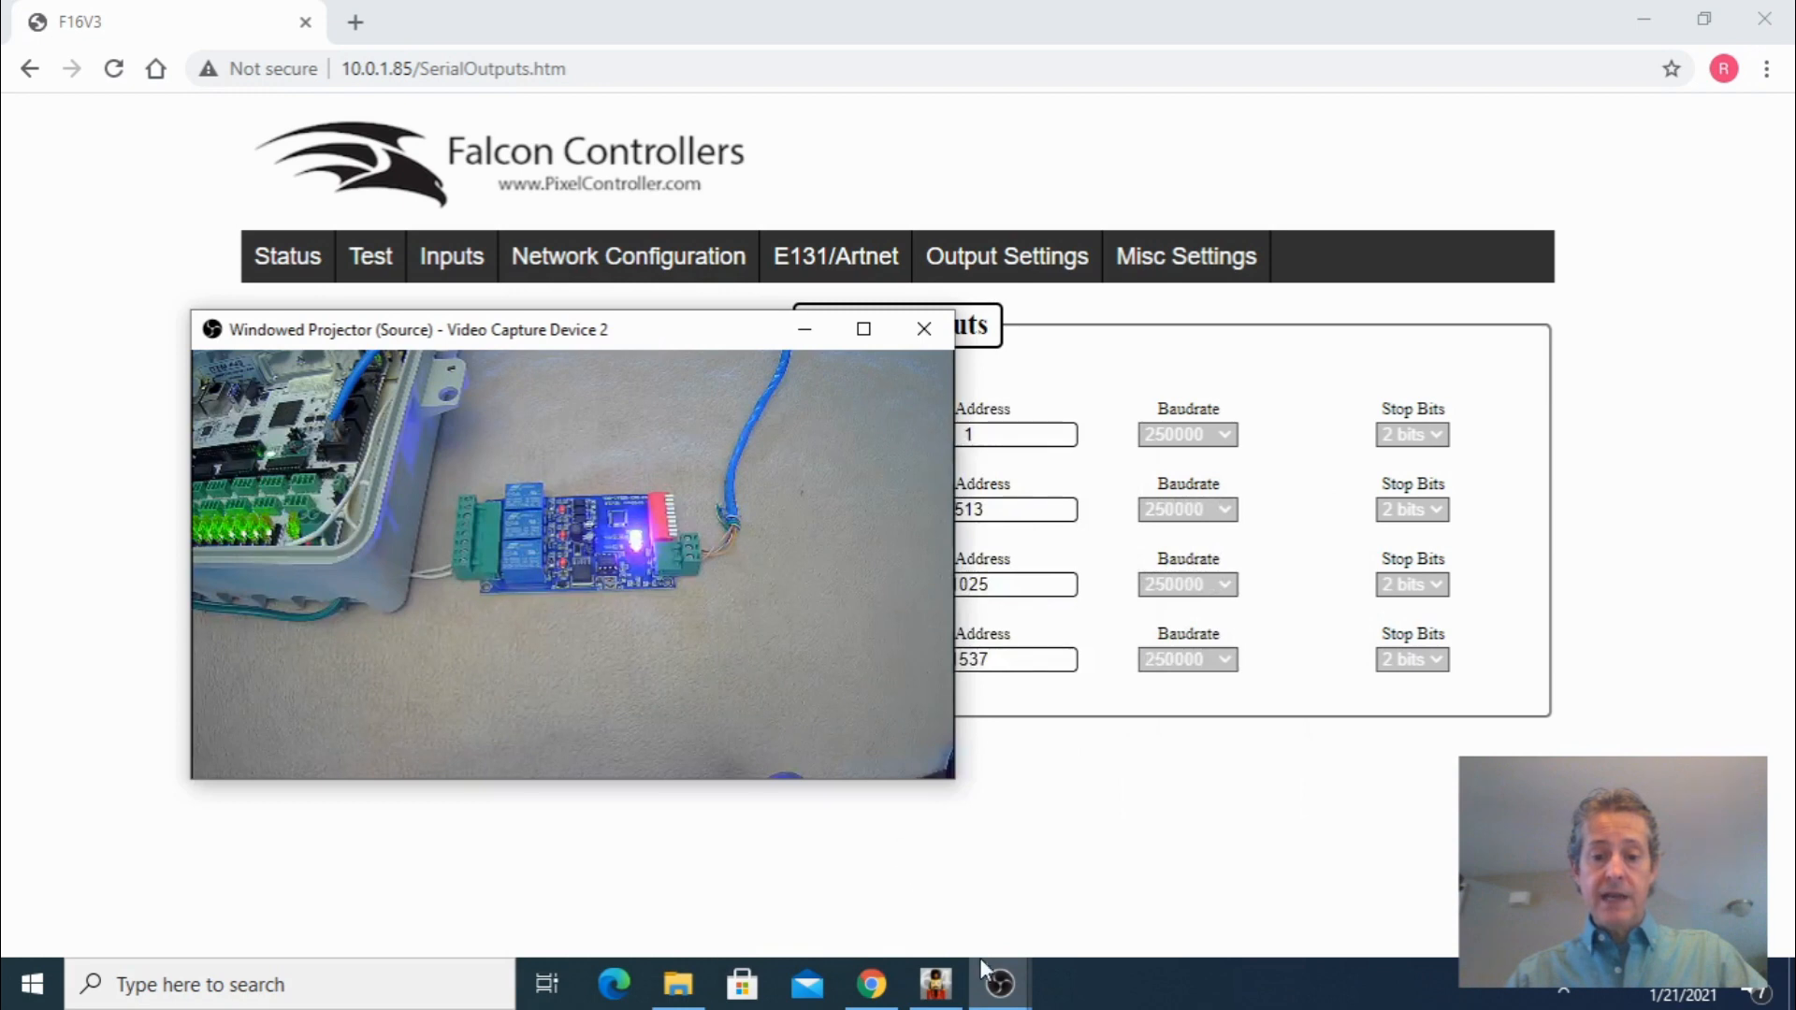
Switch back to xLights' Layout view
{"action": "mouse_move", "coordinate": [935, 993]}
{"action": "left_click", "coordinate": [894, 926]}
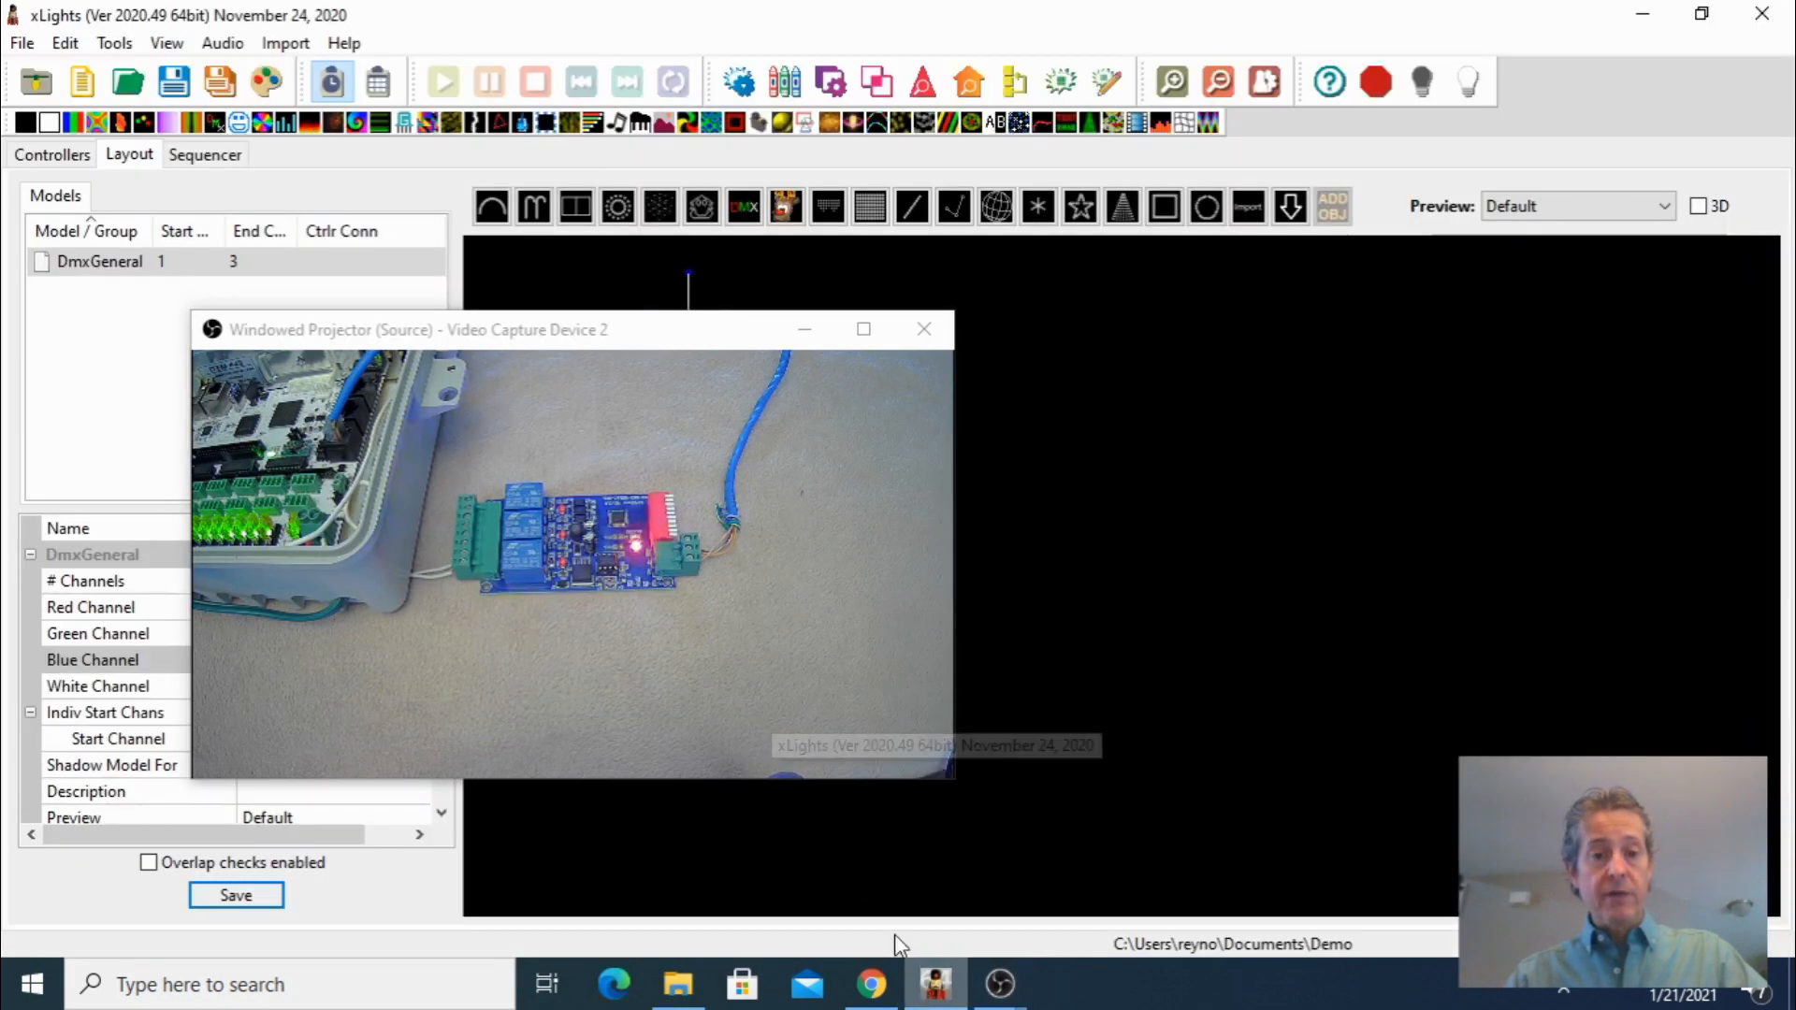
{"action": "left_click_drag", "start_coordinate": [530, 336], "coordinate": [956, 506]}
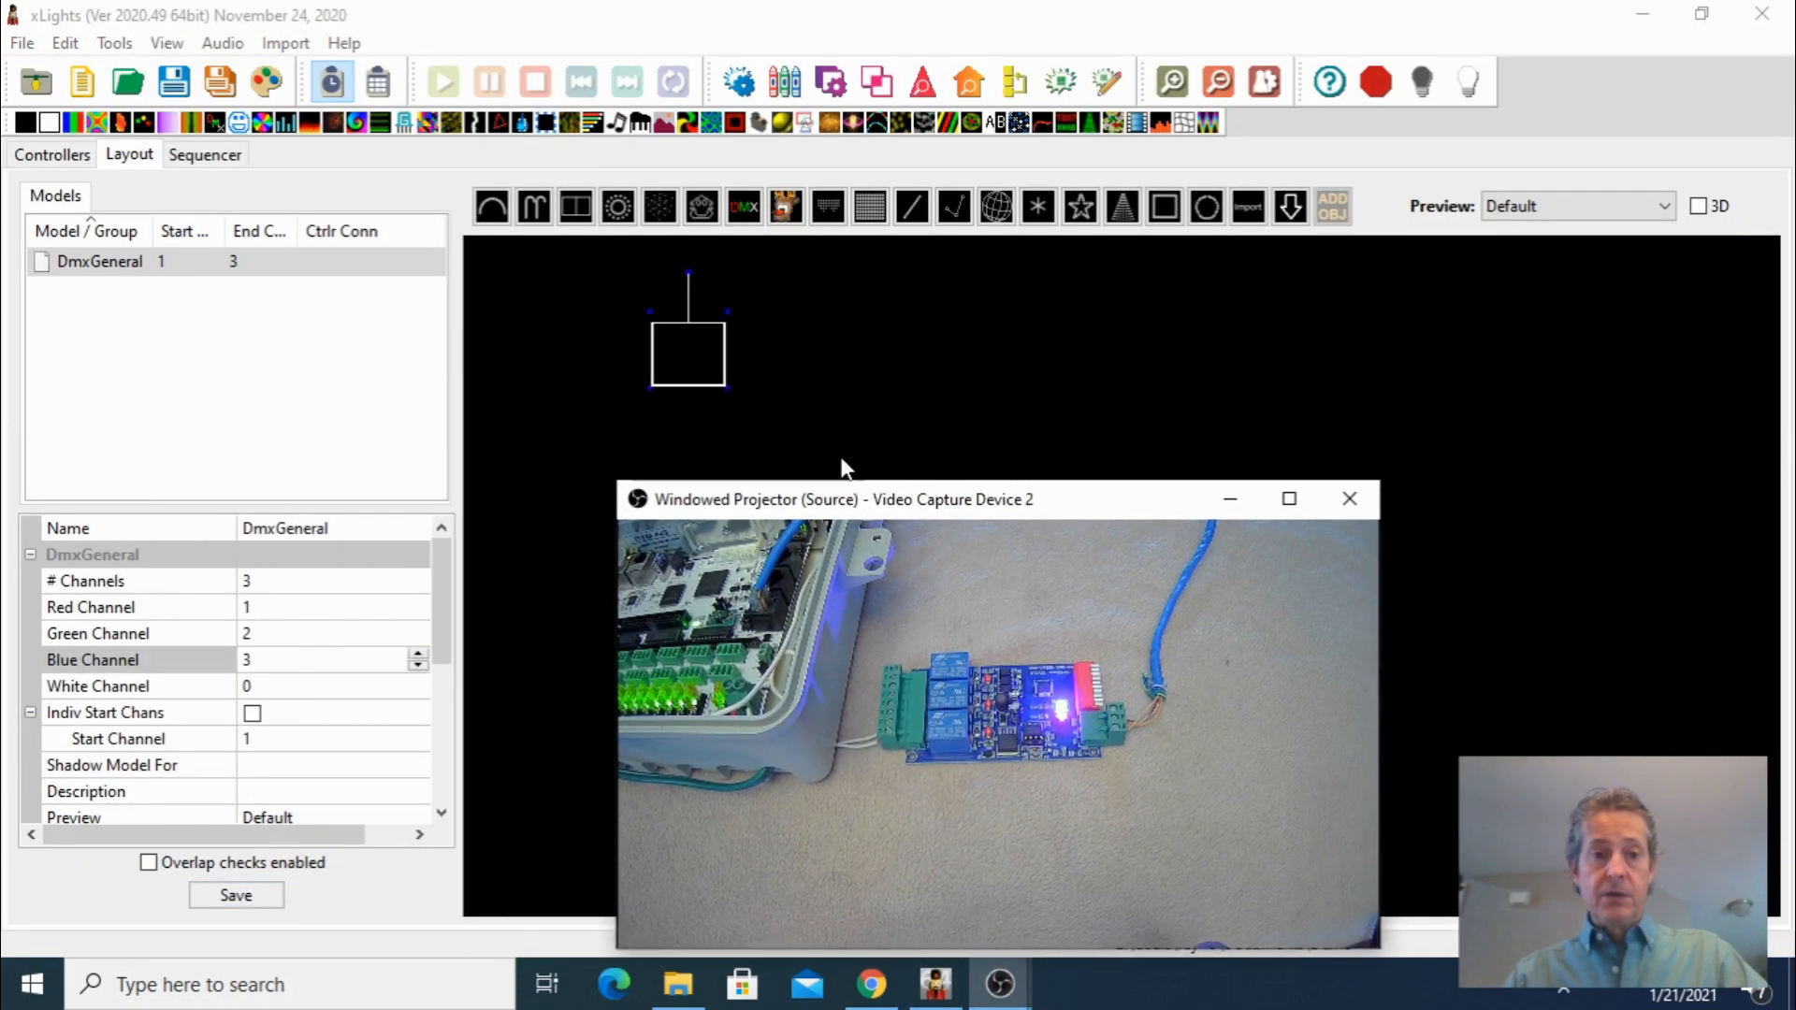
Set the DmxGeneral model's start channel to 1025 and save the layout
{"action": "mouse_move", "coordinate": [182, 271]}
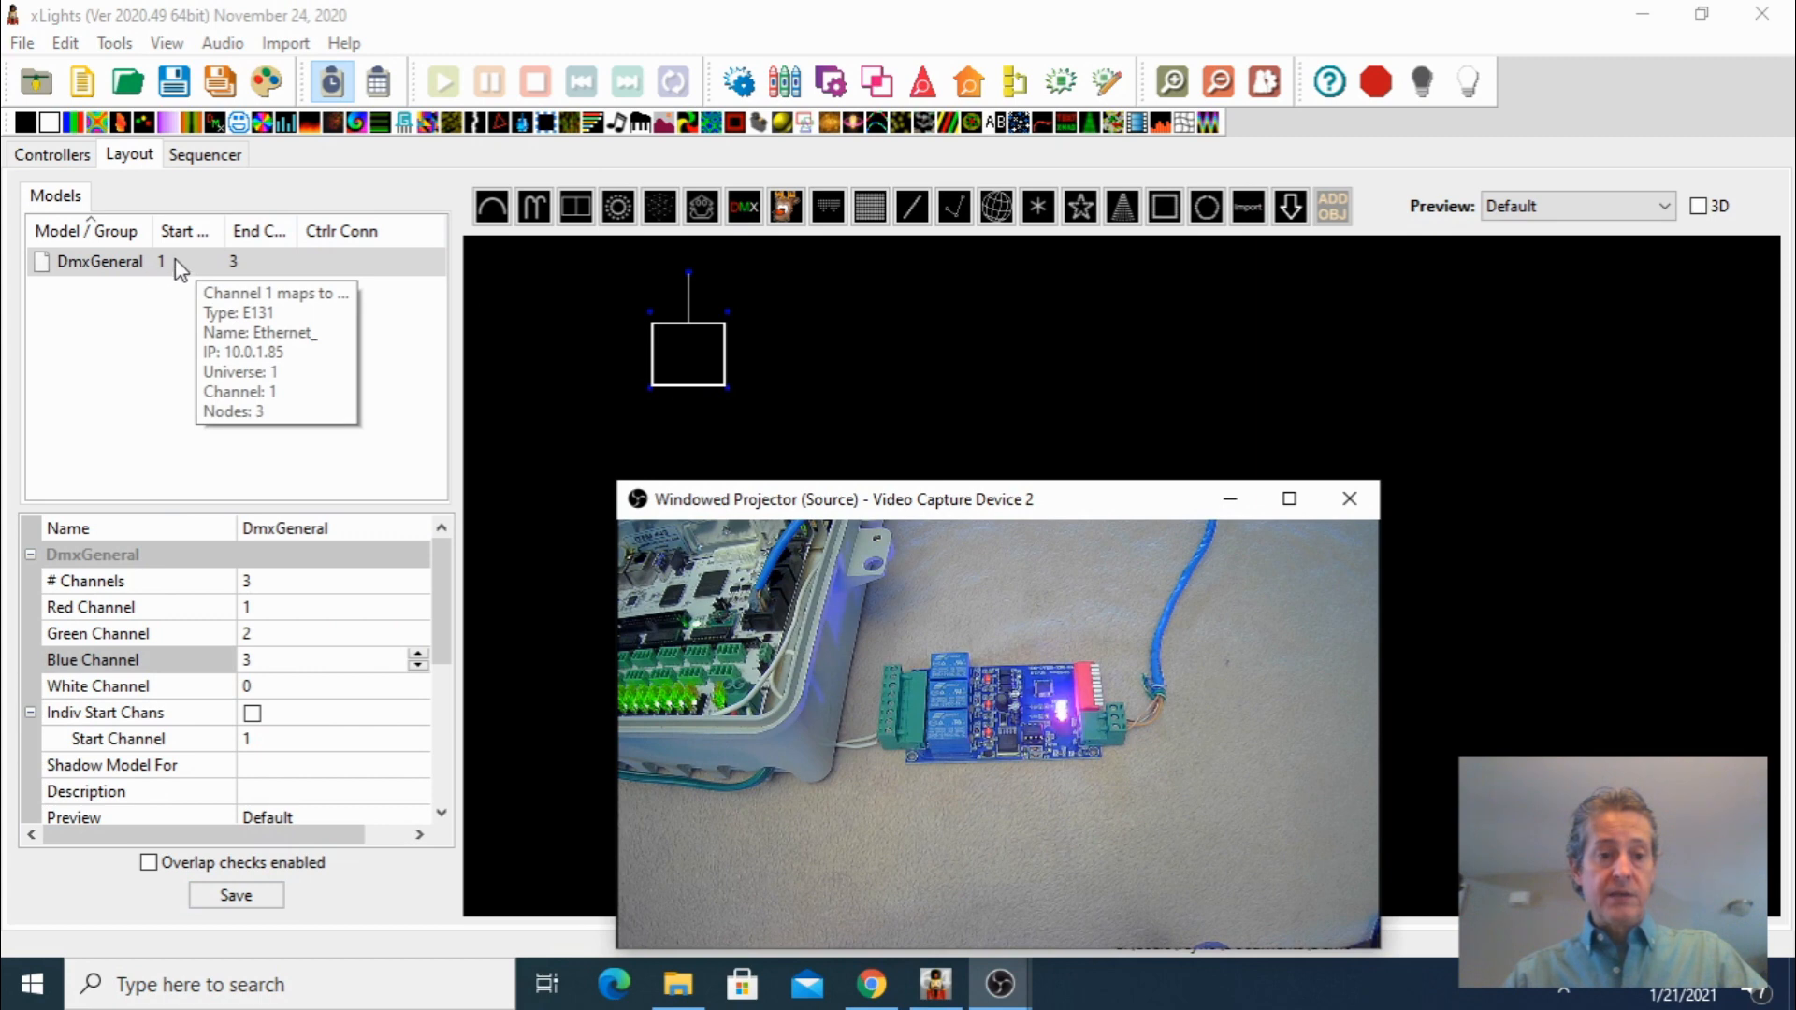
{"action": "left_click", "coordinate": [288, 729]}
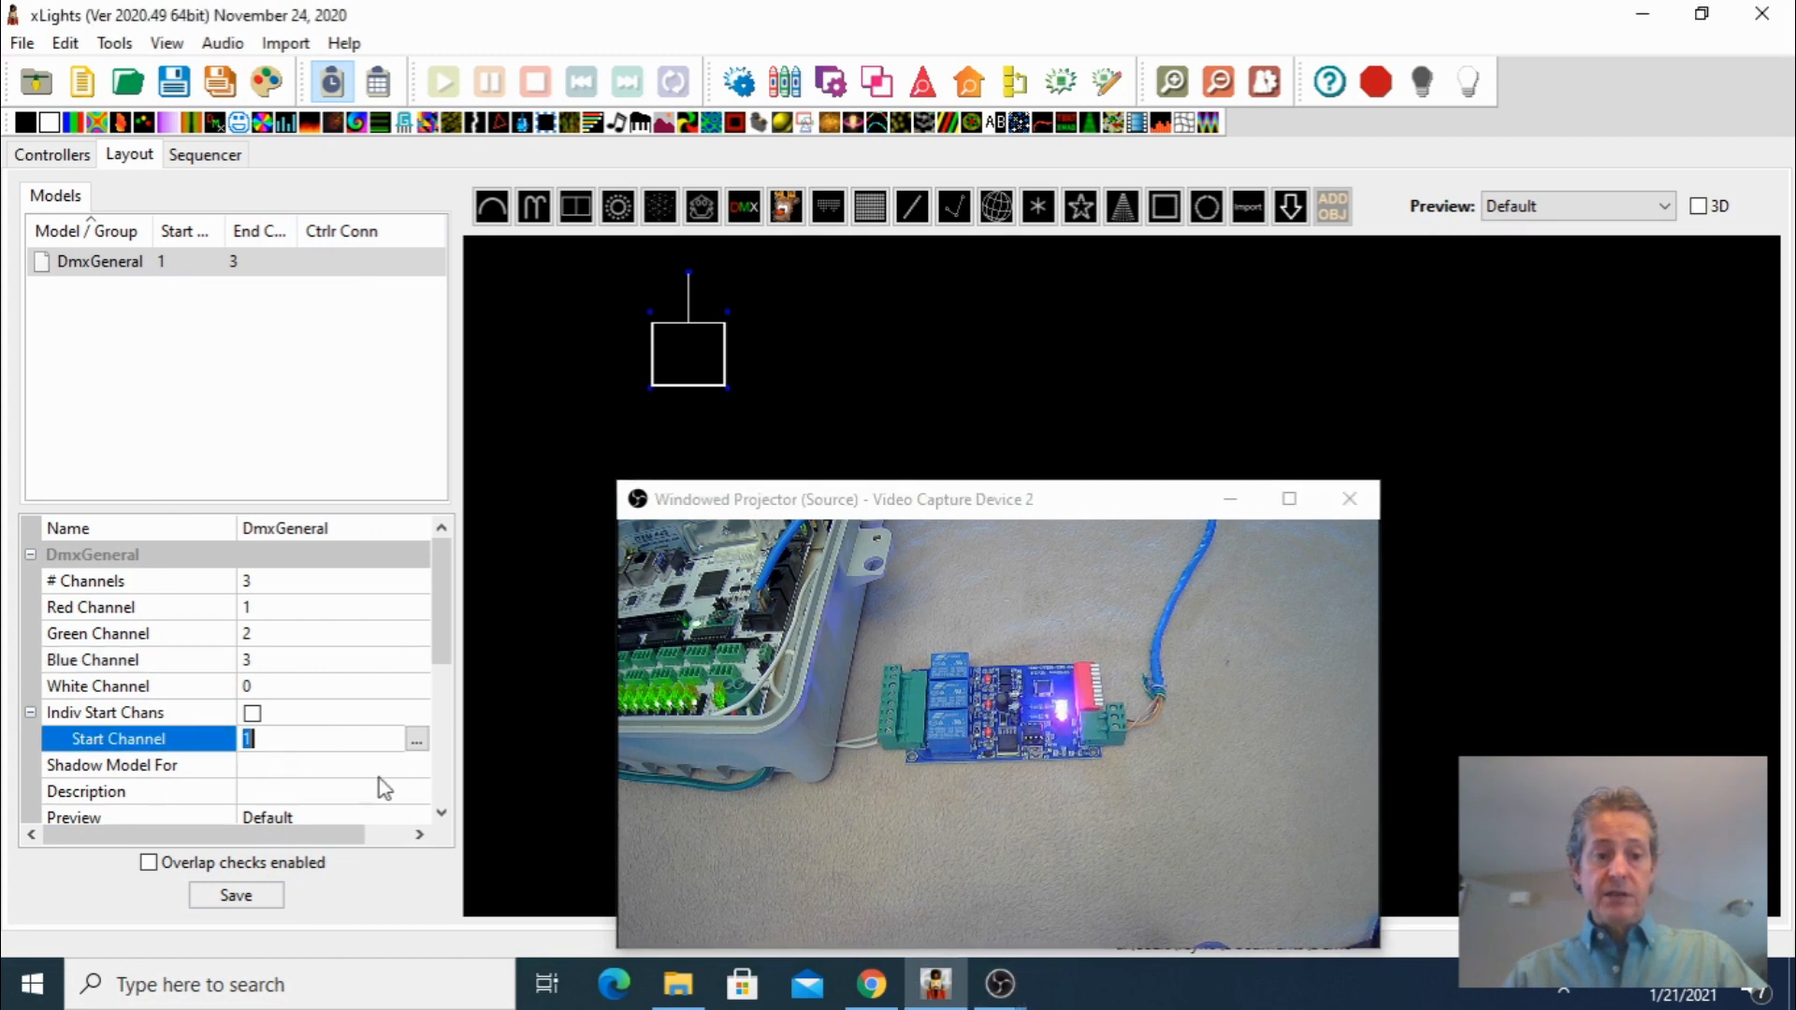
{"action": "type", "text": "025"}
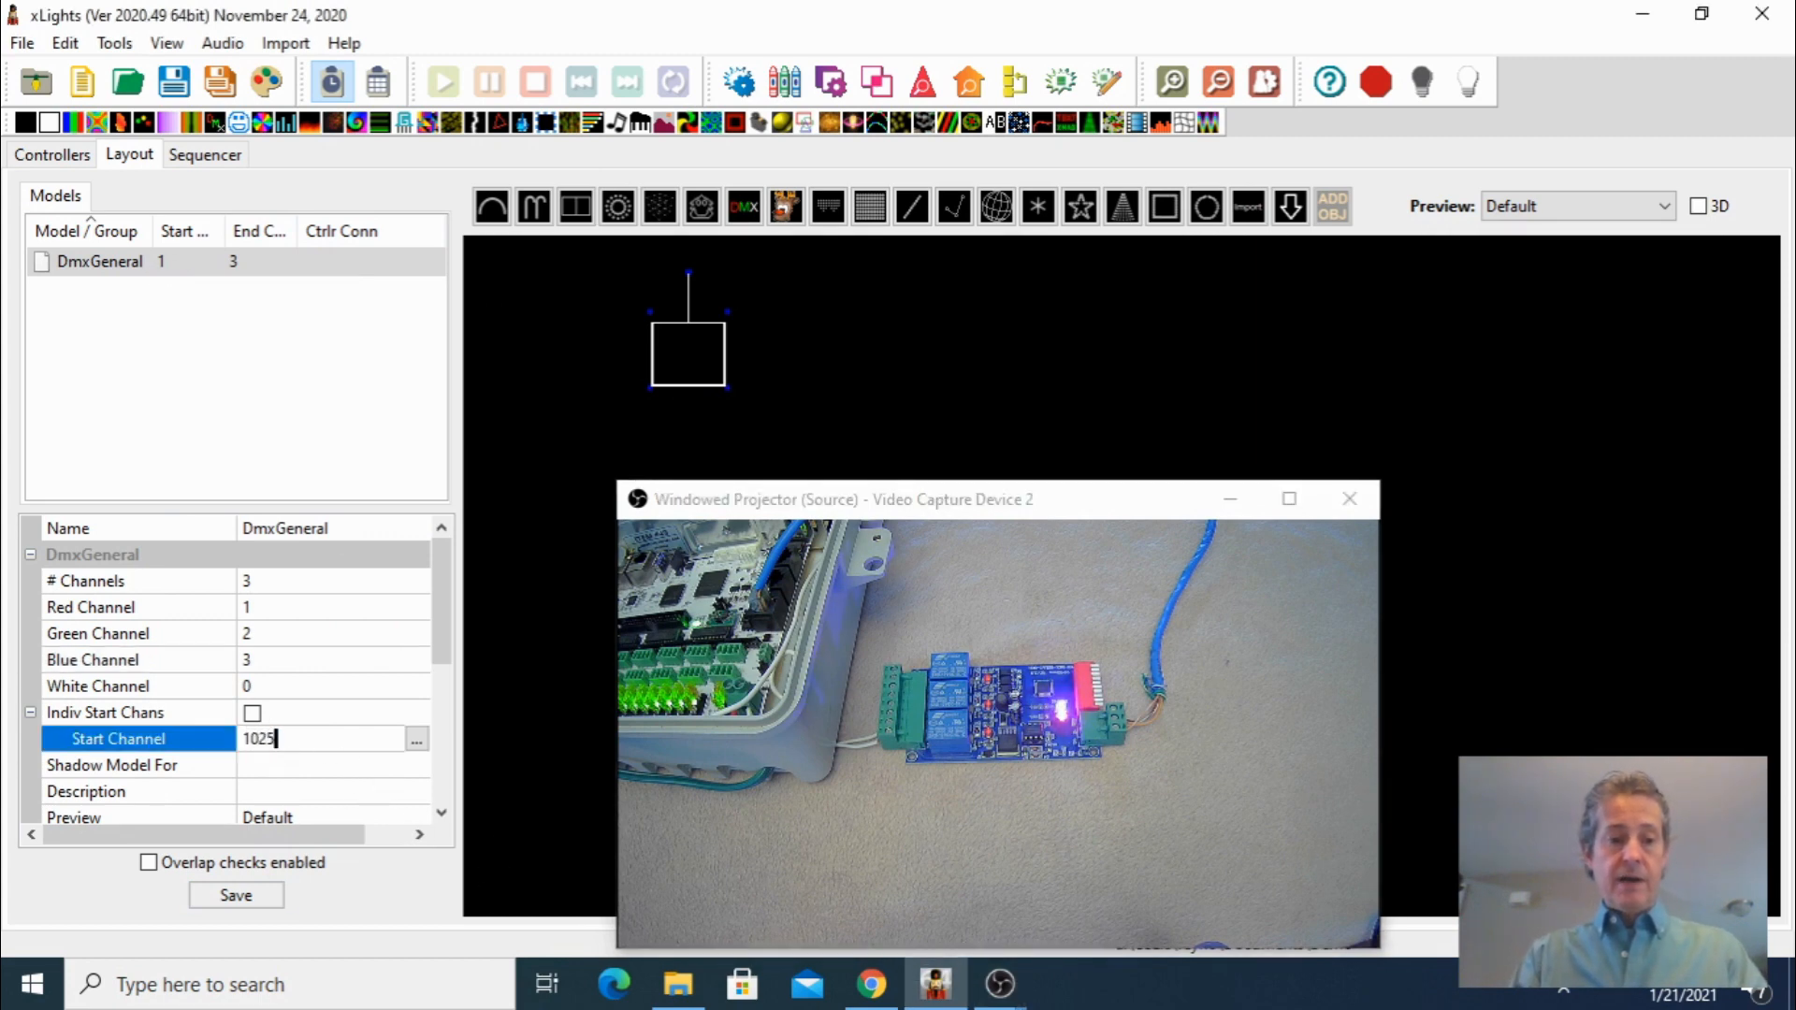
{"action": "left_click", "coordinate": [247, 897]}
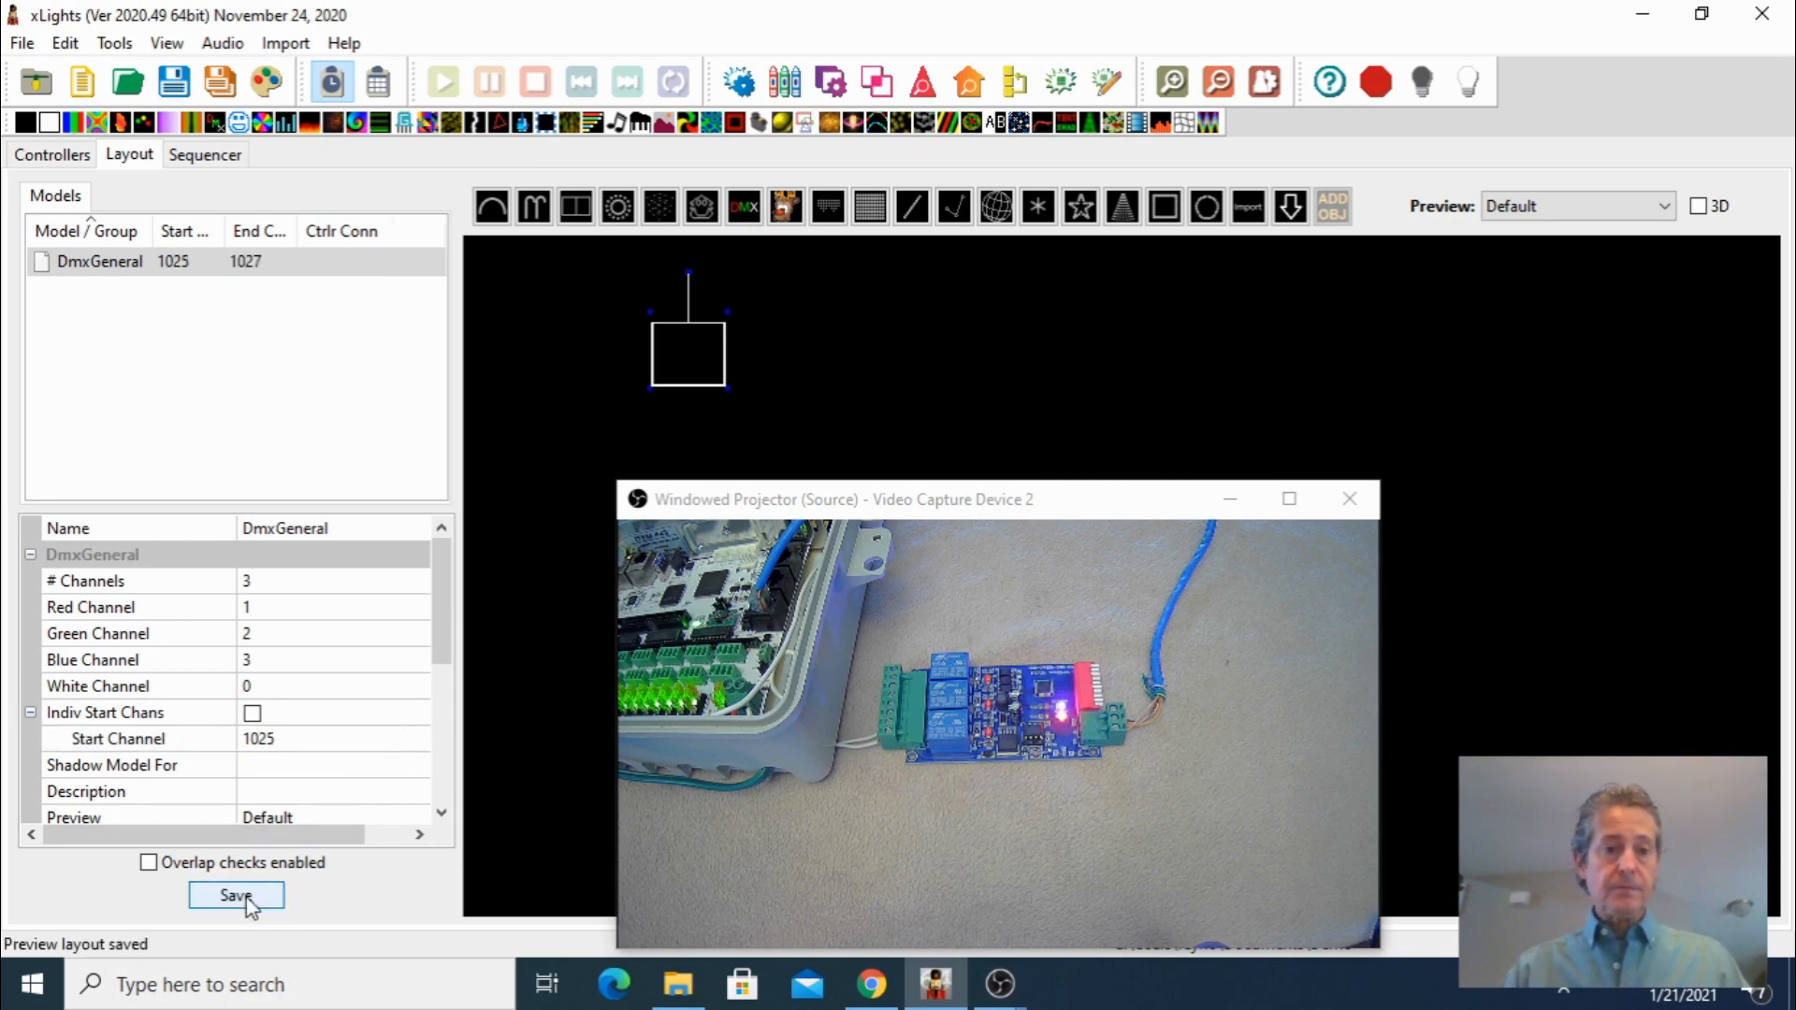
Switch to the Sequencer and select the DMX effect on the DmxGeneral row
{"action": "left_click", "coordinate": [269, 92]}
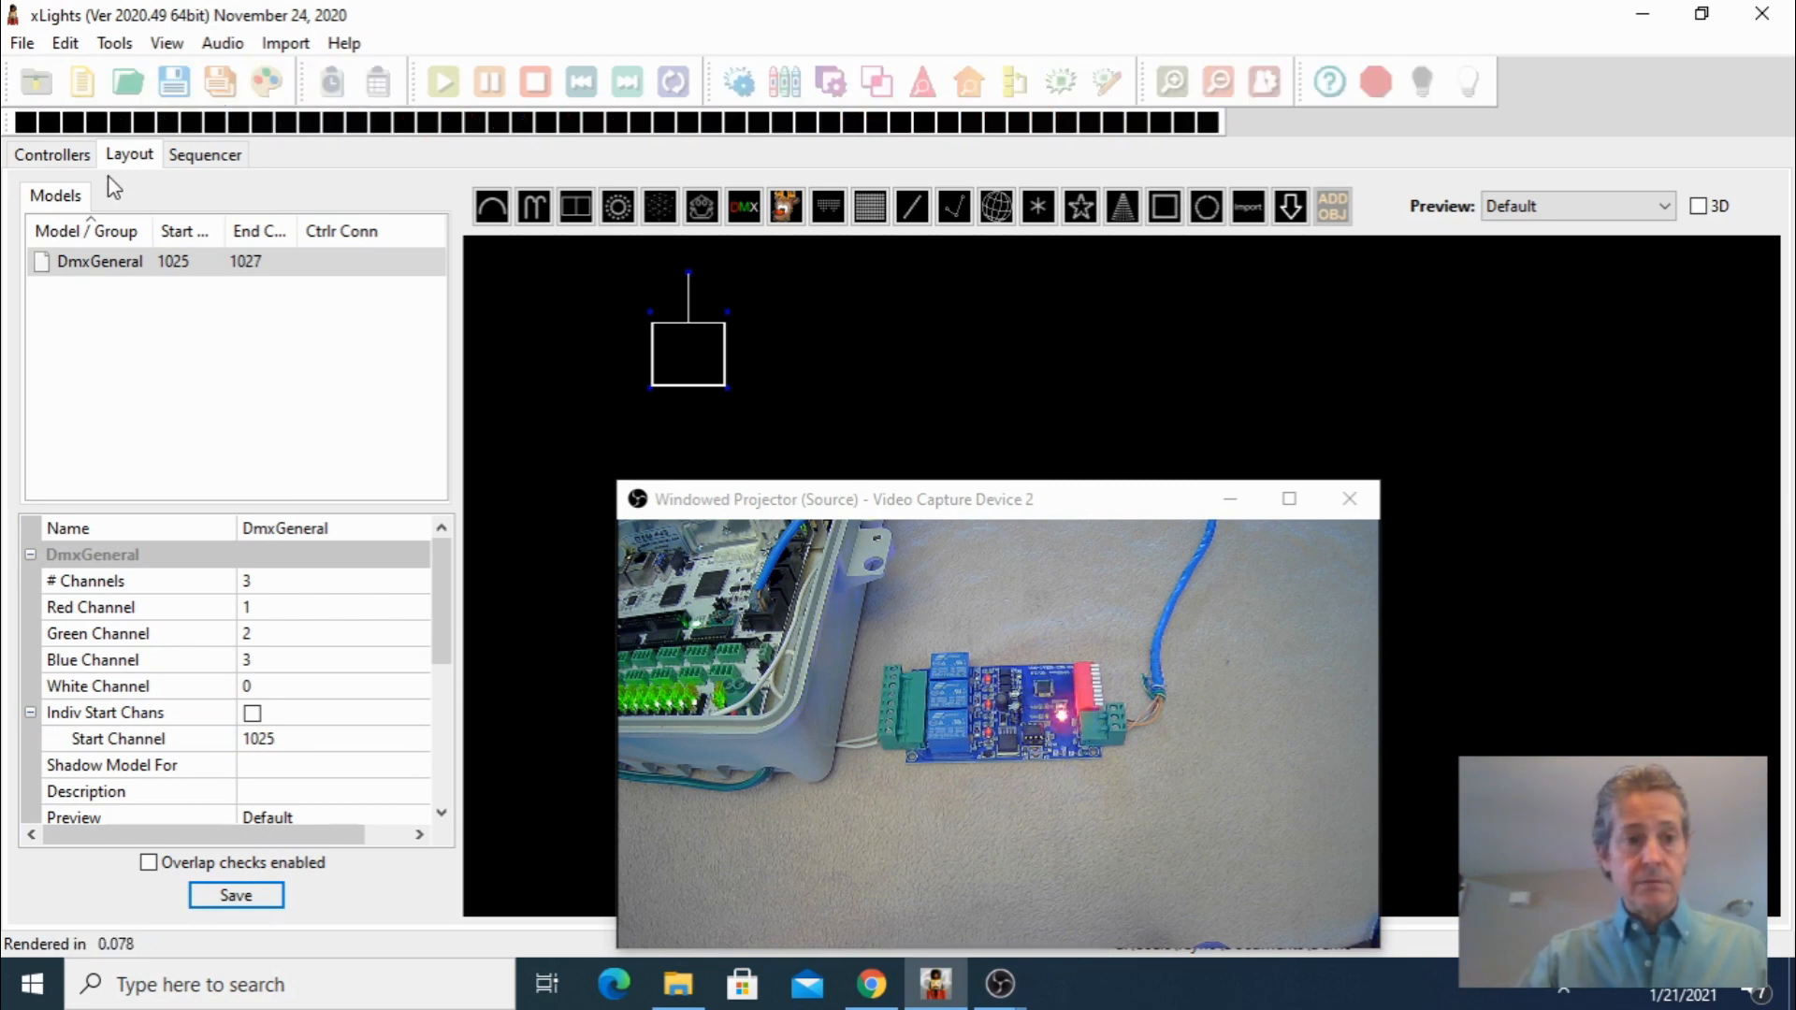
{"action": "left_click", "coordinate": [201, 152]}
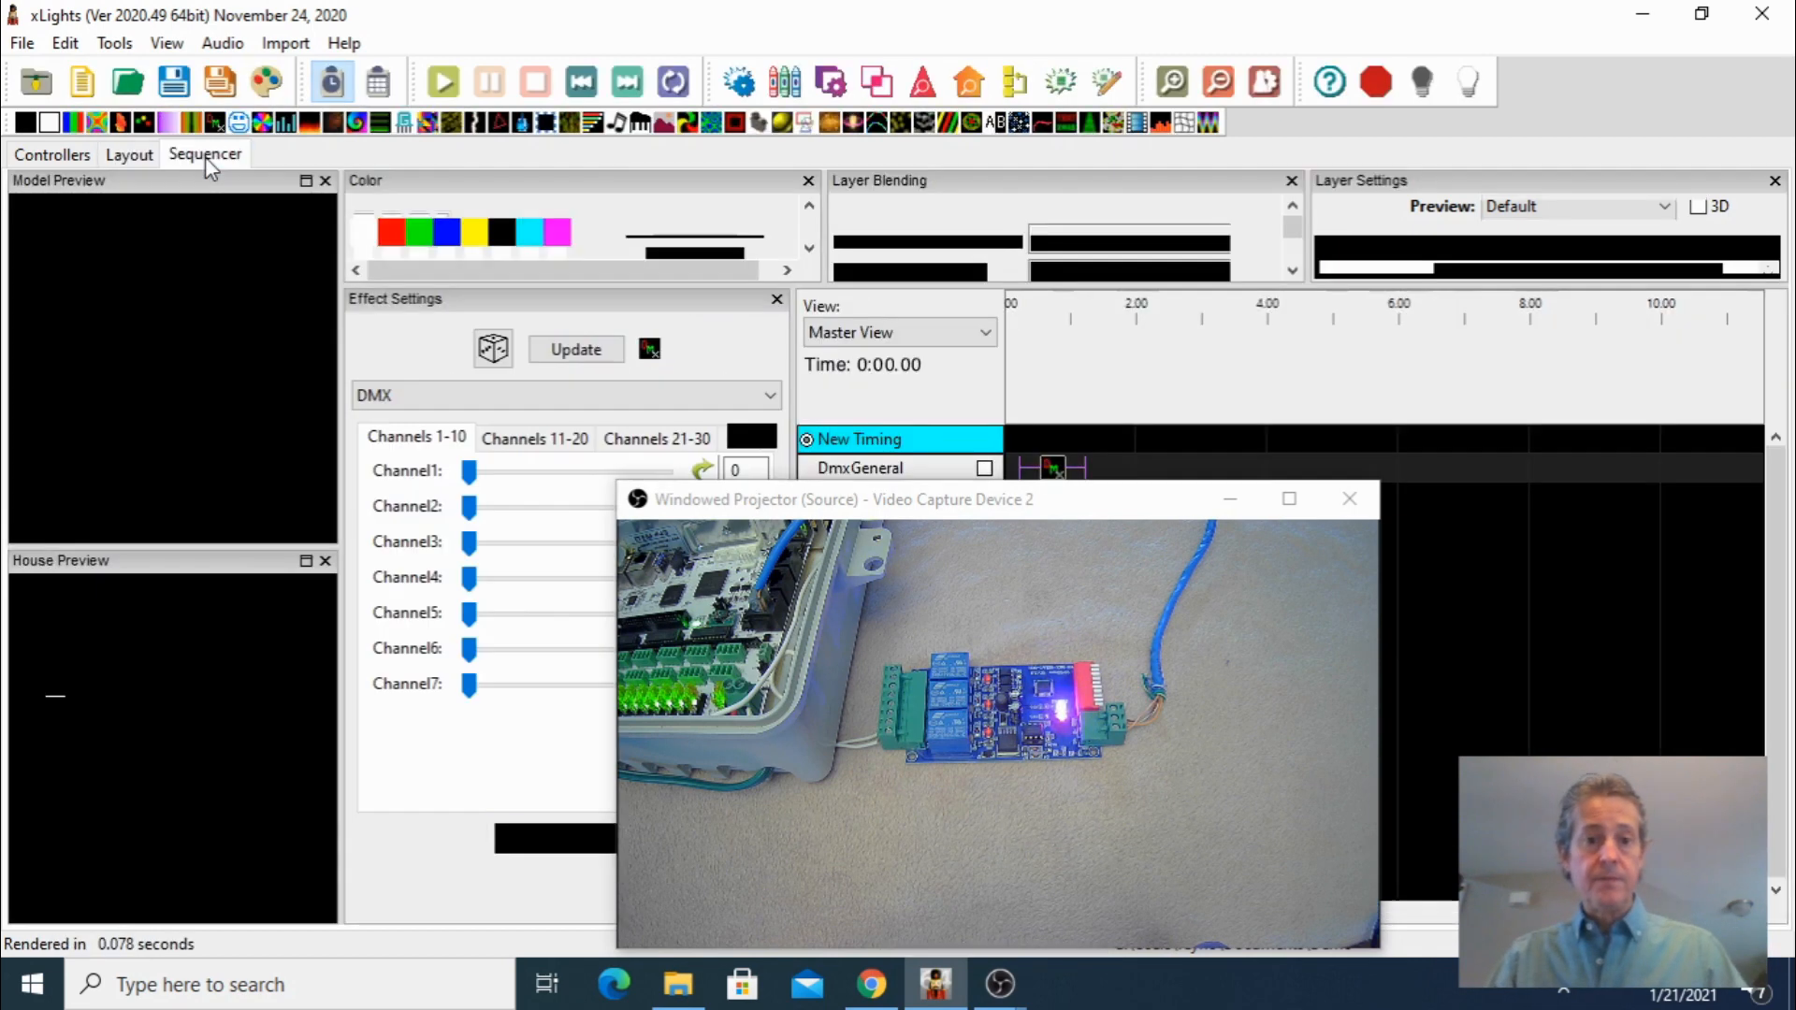
{"action": "left_click_drag", "start_coordinate": [1001, 505], "coordinate": [989, 598]}
{"action": "left_click", "coordinate": [1055, 472]}
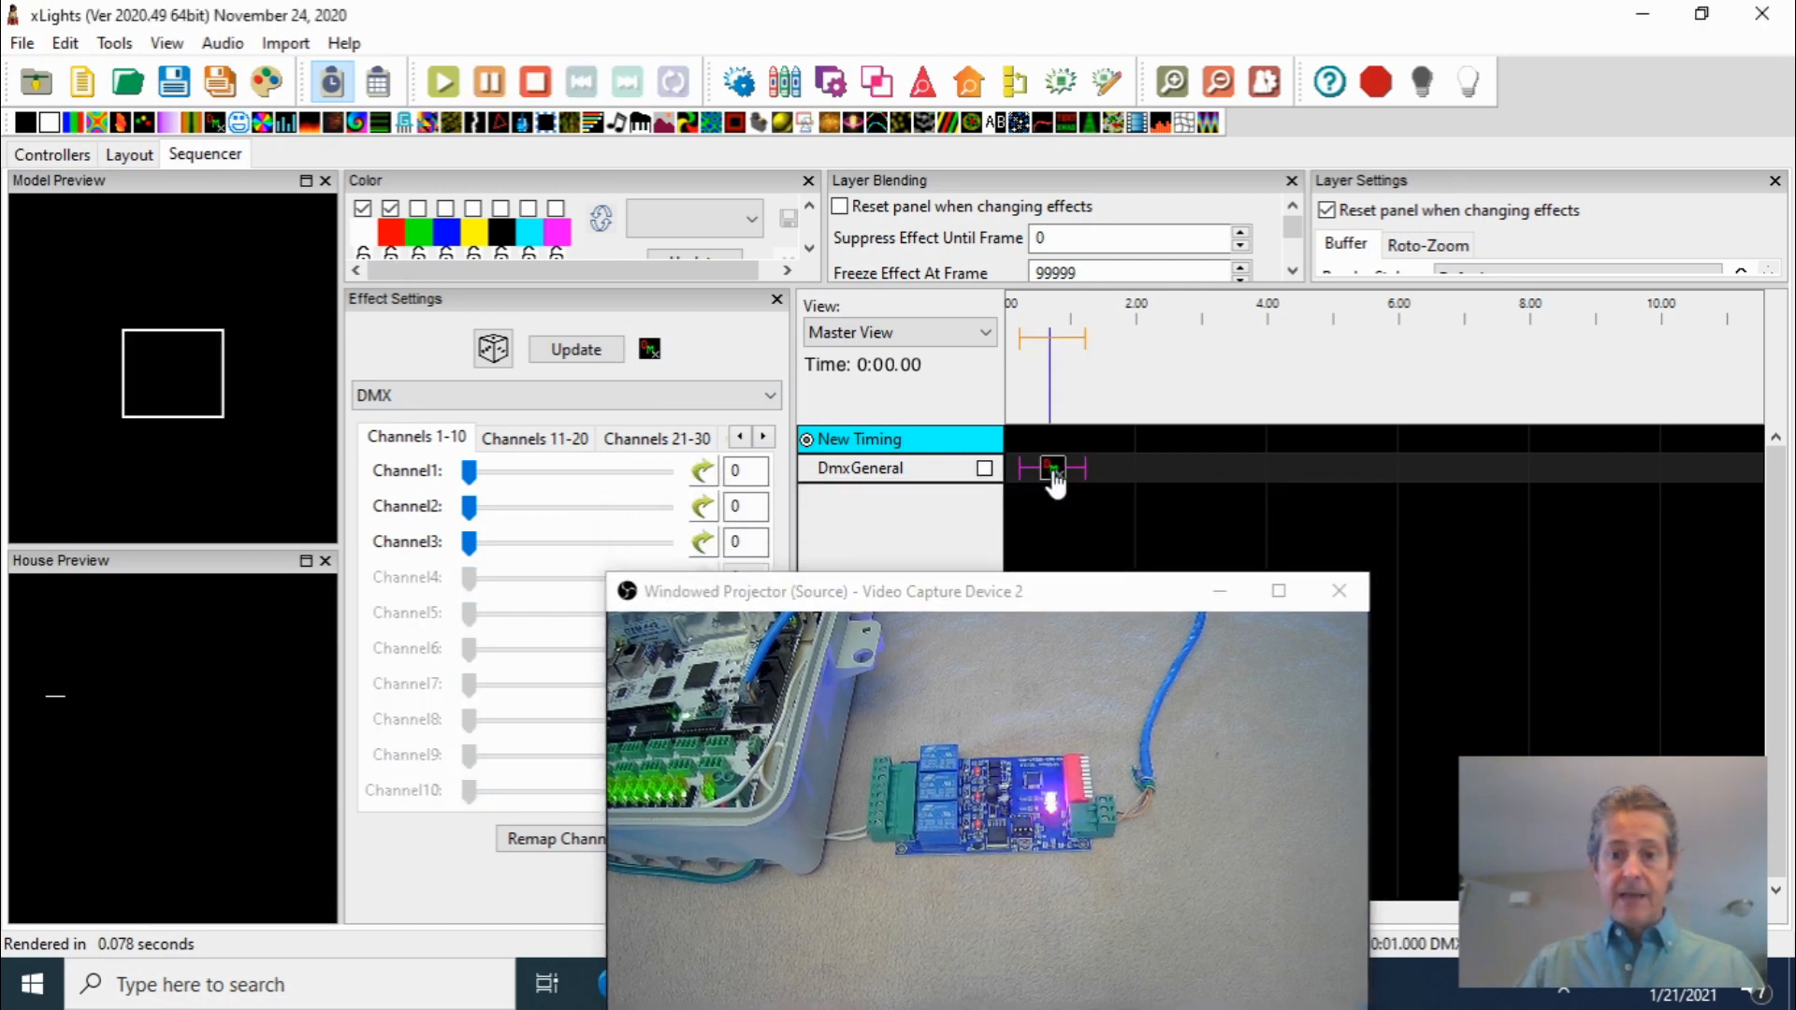
Turn on output to lights and test the Channel3, Channel2 and Channel1 sliders, raising each and returning all to 0
{"action": "left_click", "coordinate": [1470, 88]}
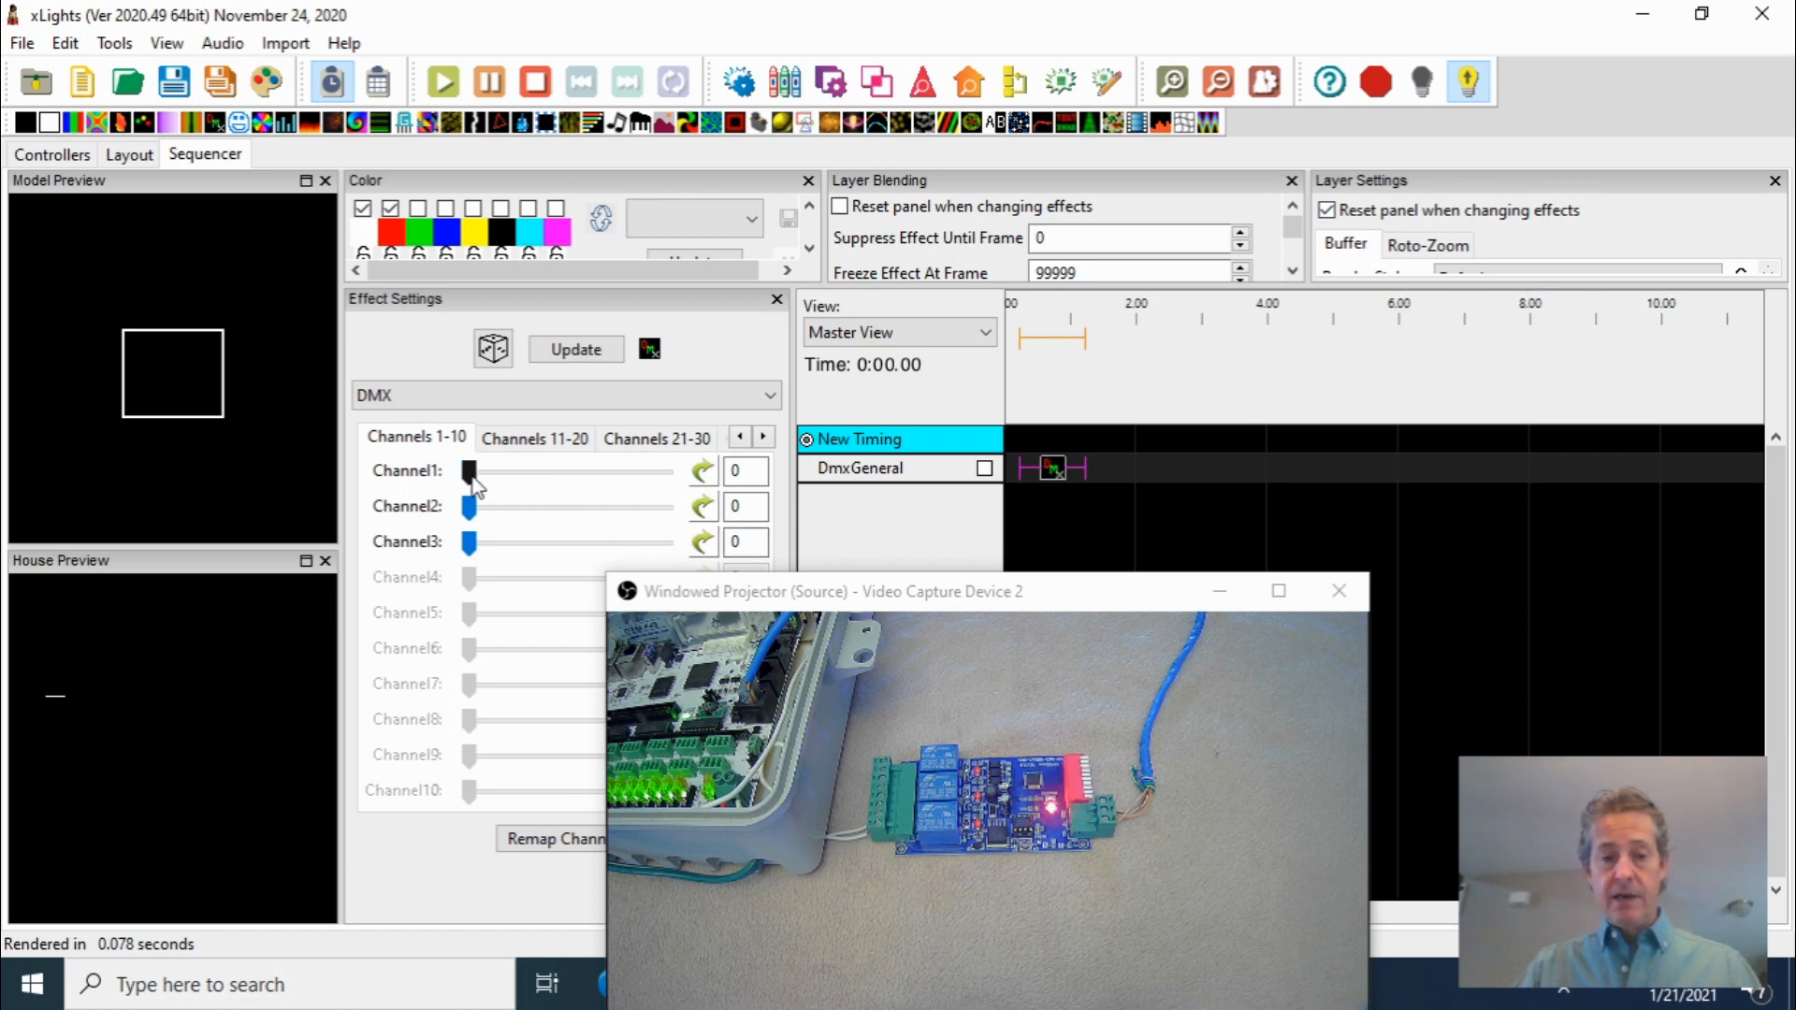
{"action": "left_click_drag", "start_coordinate": [472, 480], "coordinate": [626, 552]}
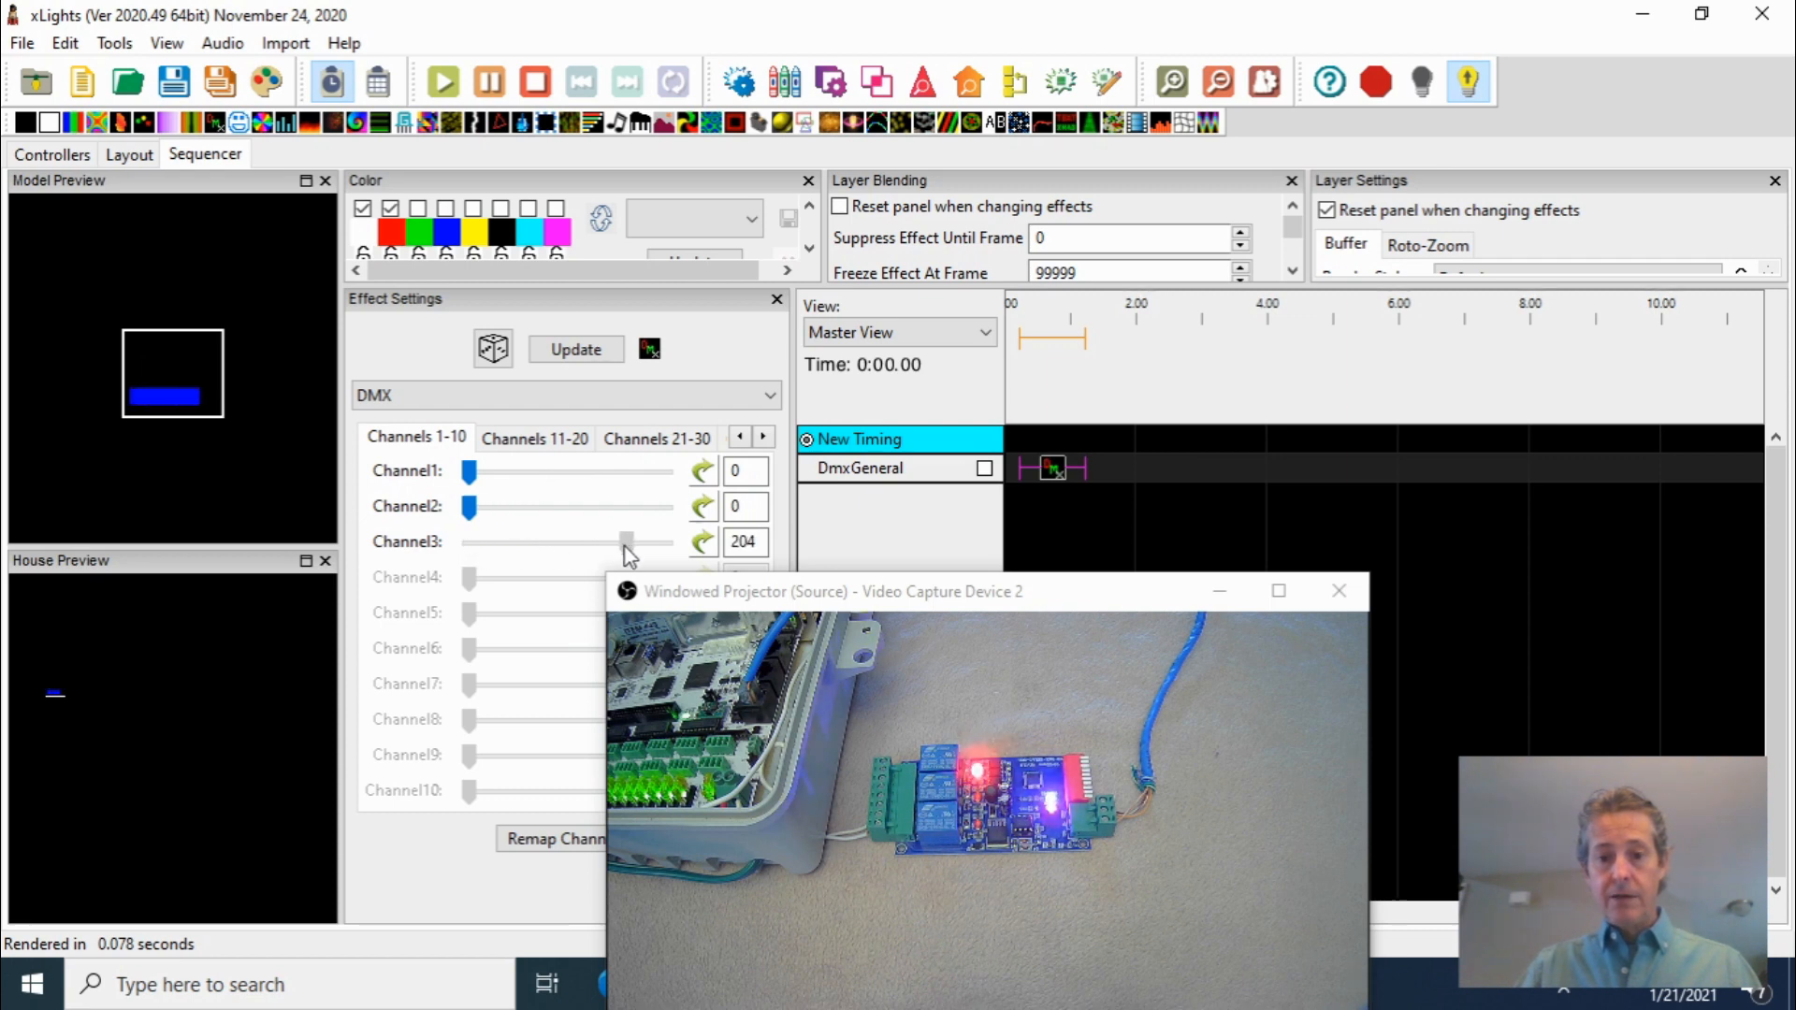
{"action": "left_click_drag", "start_coordinate": [468, 506], "coordinate": [607, 507]}
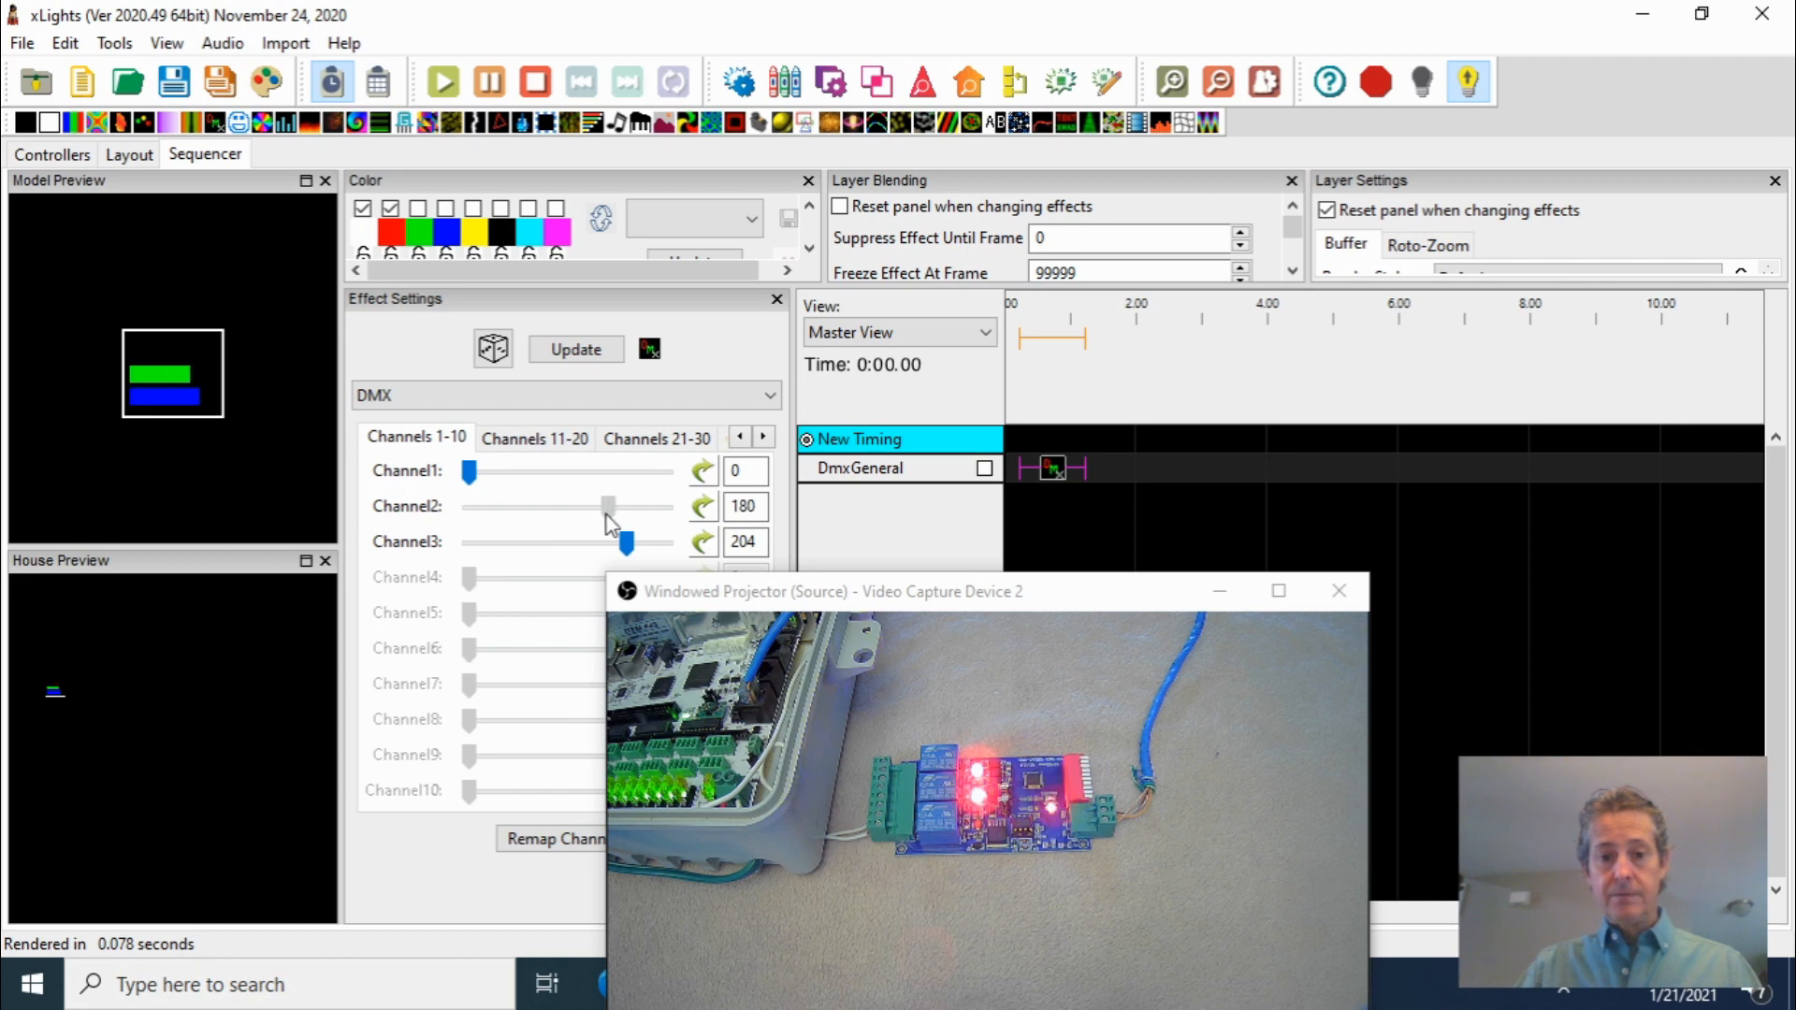
{"action": "left_click_drag", "start_coordinate": [473, 477], "coordinate": [604, 473]}
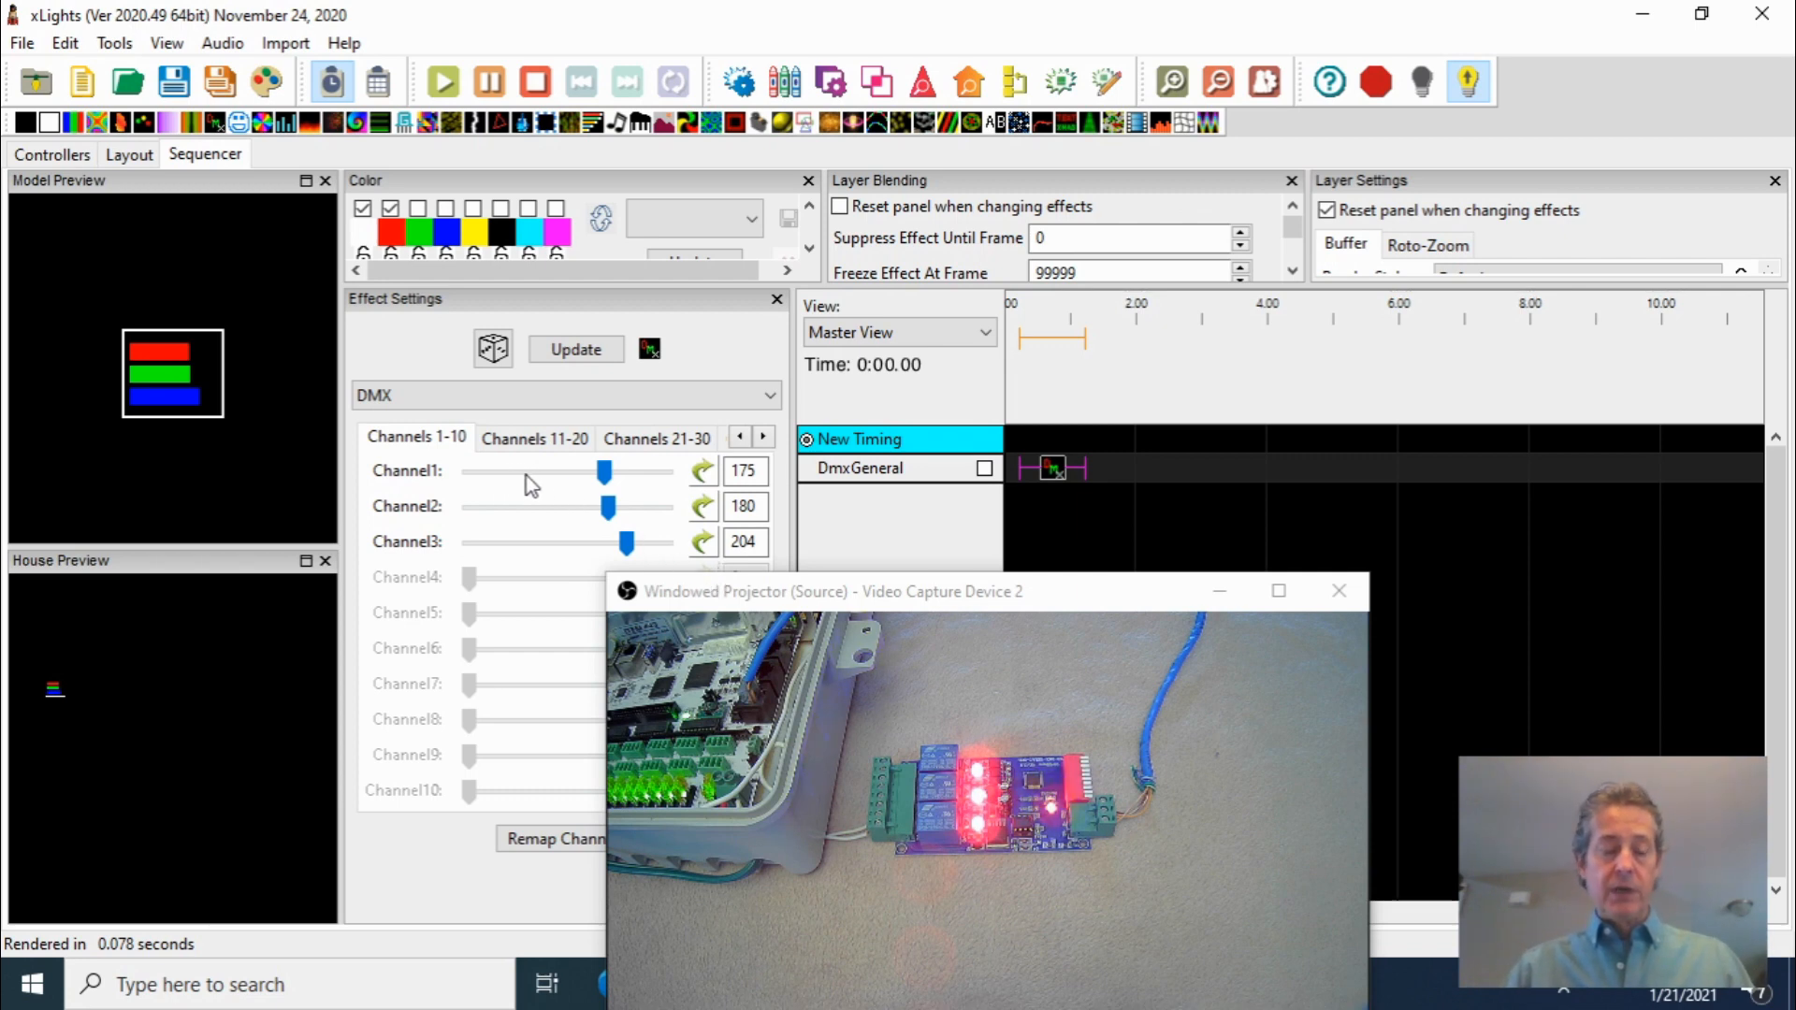
{"action": "left_click_drag", "start_coordinate": [604, 473], "coordinate": [567, 473]}
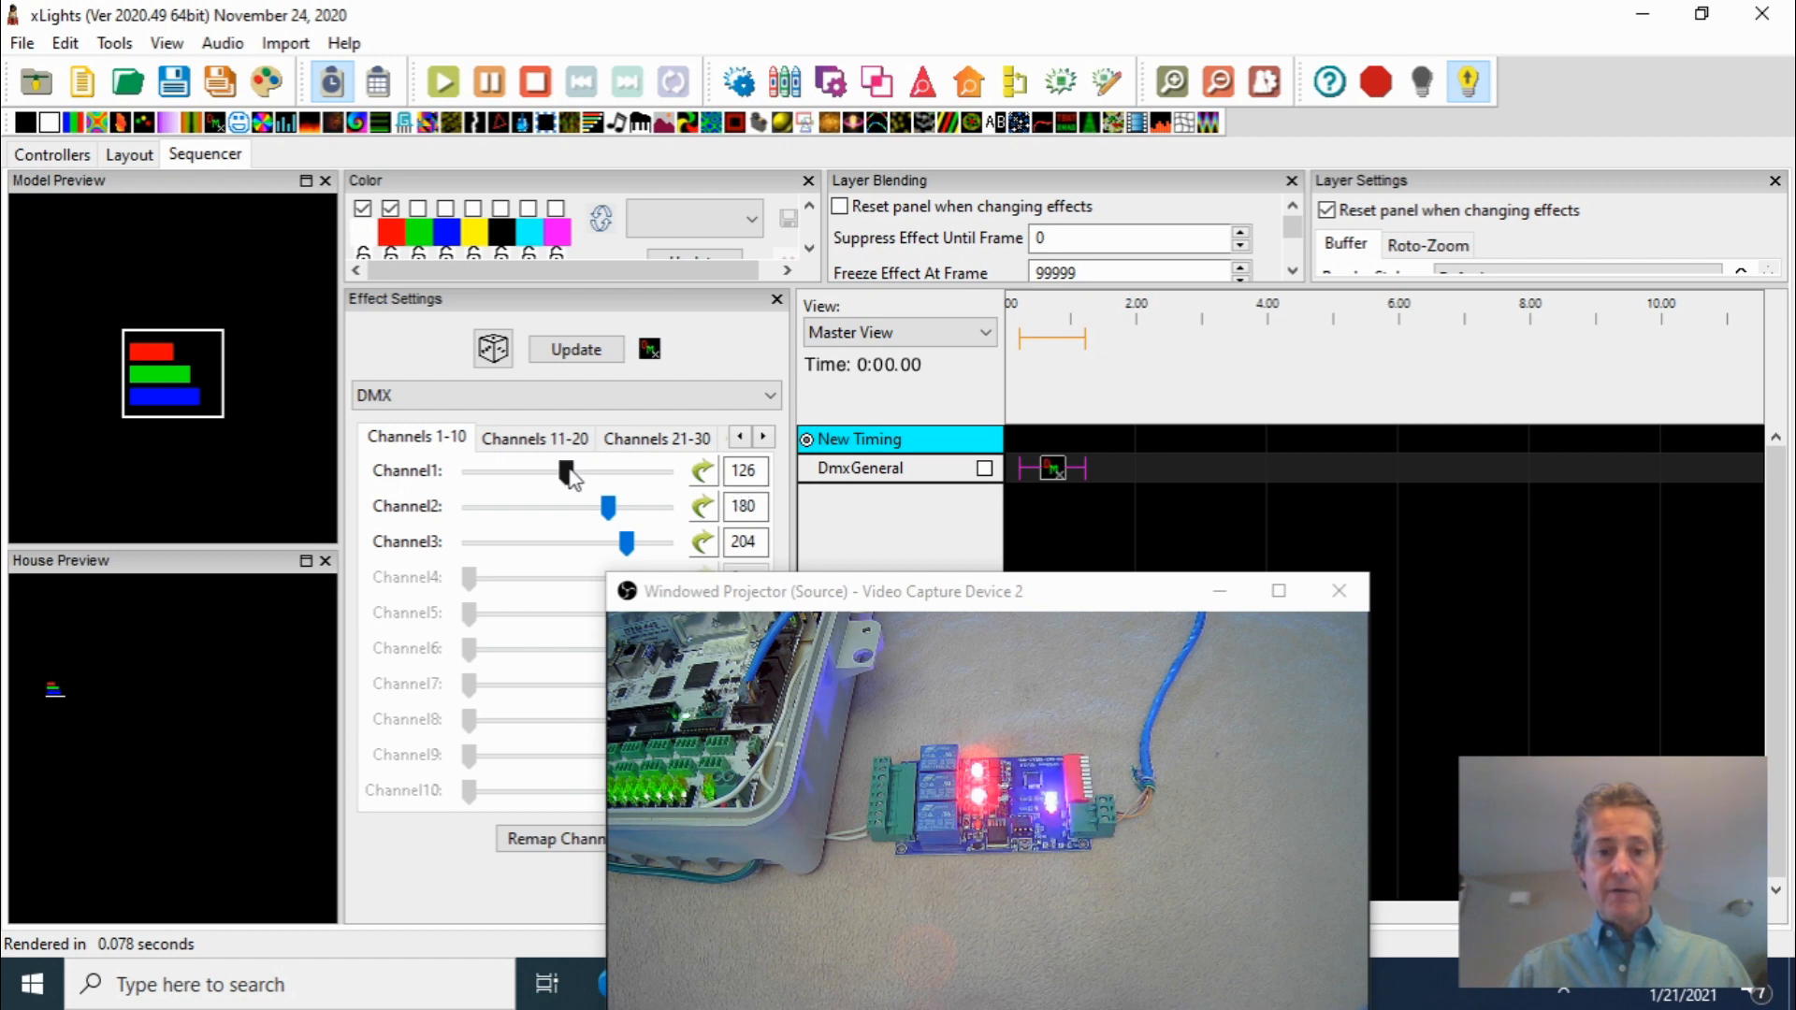
{"action": "left_click_drag", "start_coordinate": [571, 475], "coordinate": [470, 475]}
{"action": "left_click_drag", "start_coordinate": [607, 506], "coordinate": [472, 527]}
{"action": "left_click_drag", "start_coordinate": [627, 542], "coordinate": [475, 550]}
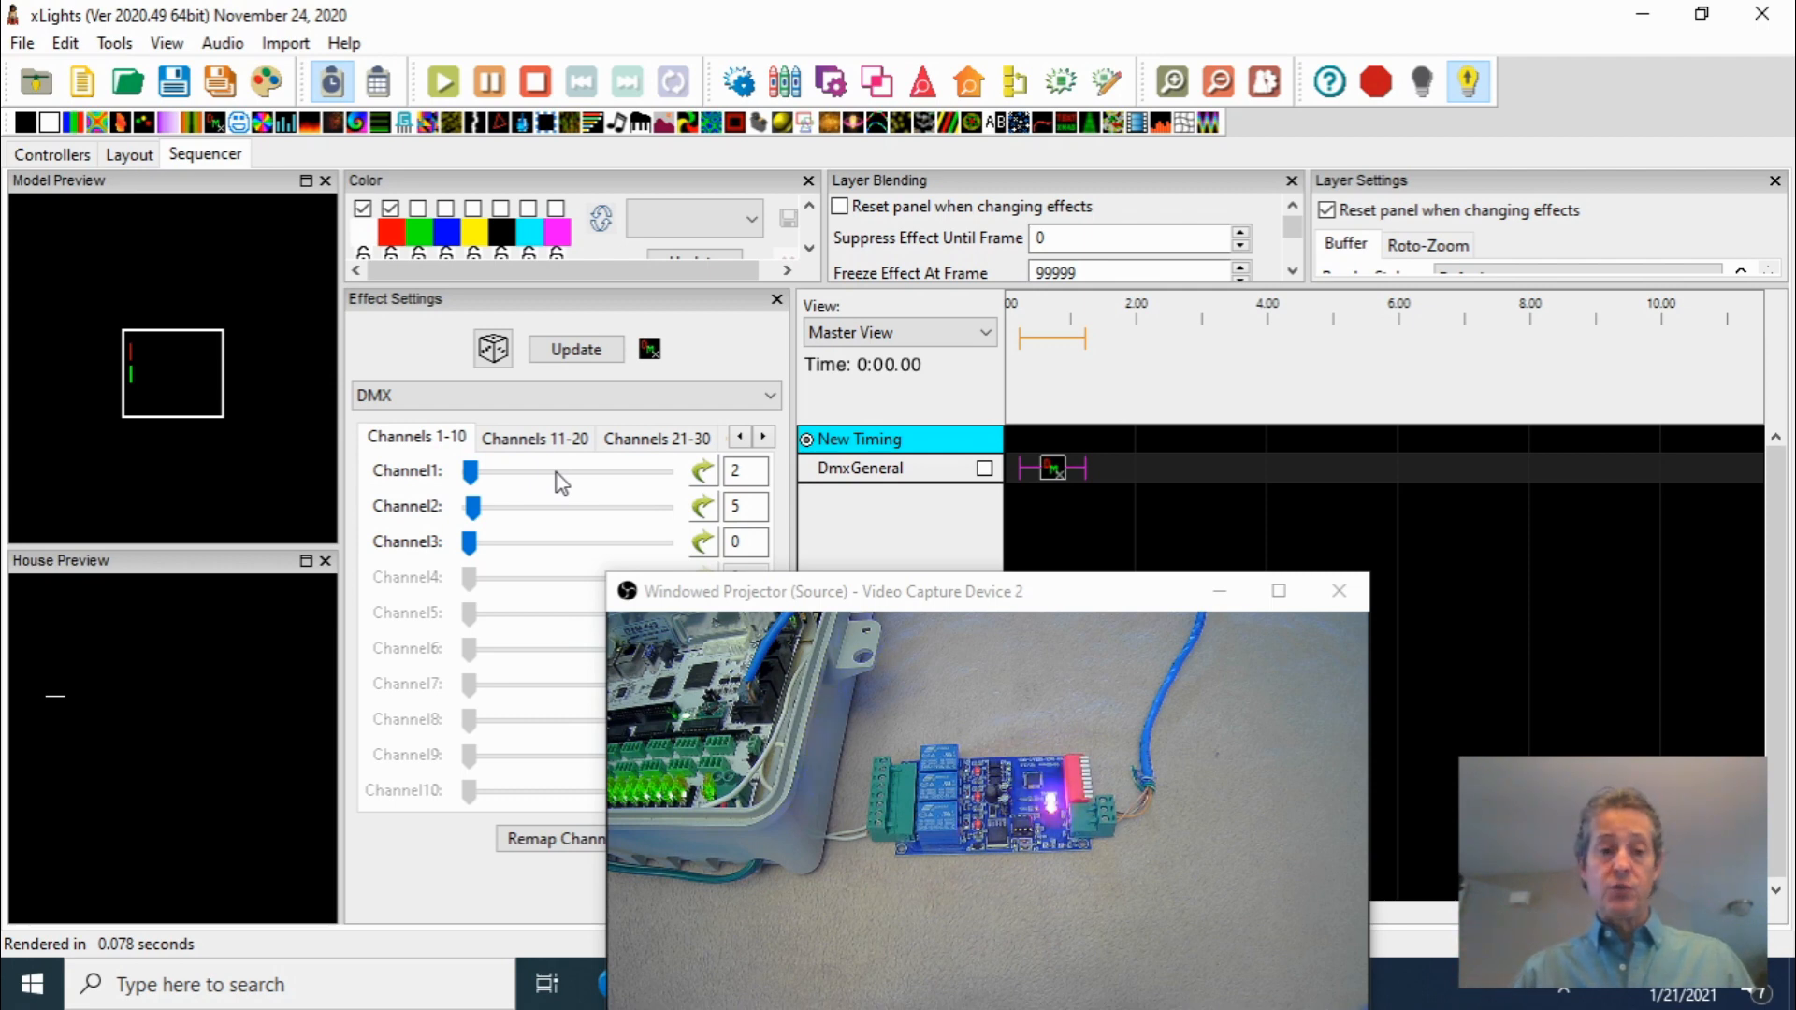
{"action": "mouse_move", "coordinate": [472, 506]}
{"action": "left_mouse_down"}
{"action": "mouse_move", "coordinate": [456, 520]}
{"action": "mouse_move", "coordinate": [503, 477]}
{"action": "mouse_move", "coordinate": [464, 477]}
{"action": "left_mouse_up"}
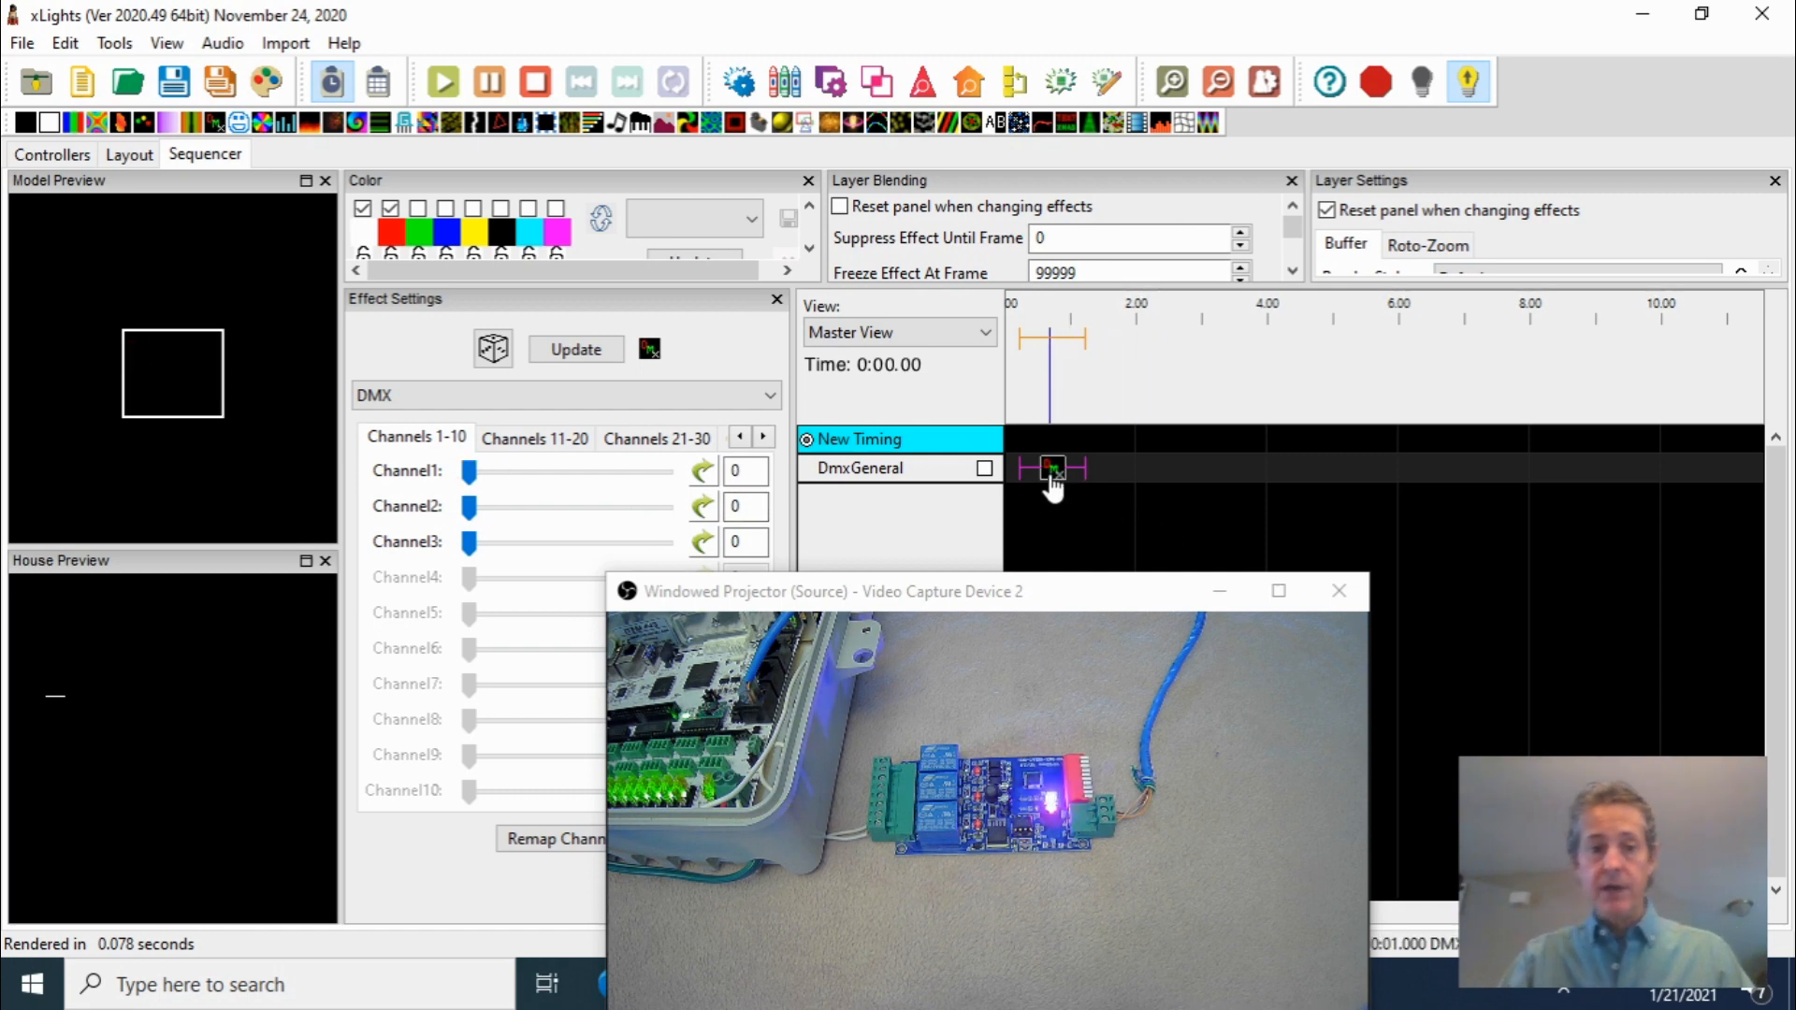
Set the first DMX effect's Channel1 to 199 and switch output to lights off
{"action": "left_click_drag", "start_coordinate": [468, 472], "coordinate": [622, 486]}
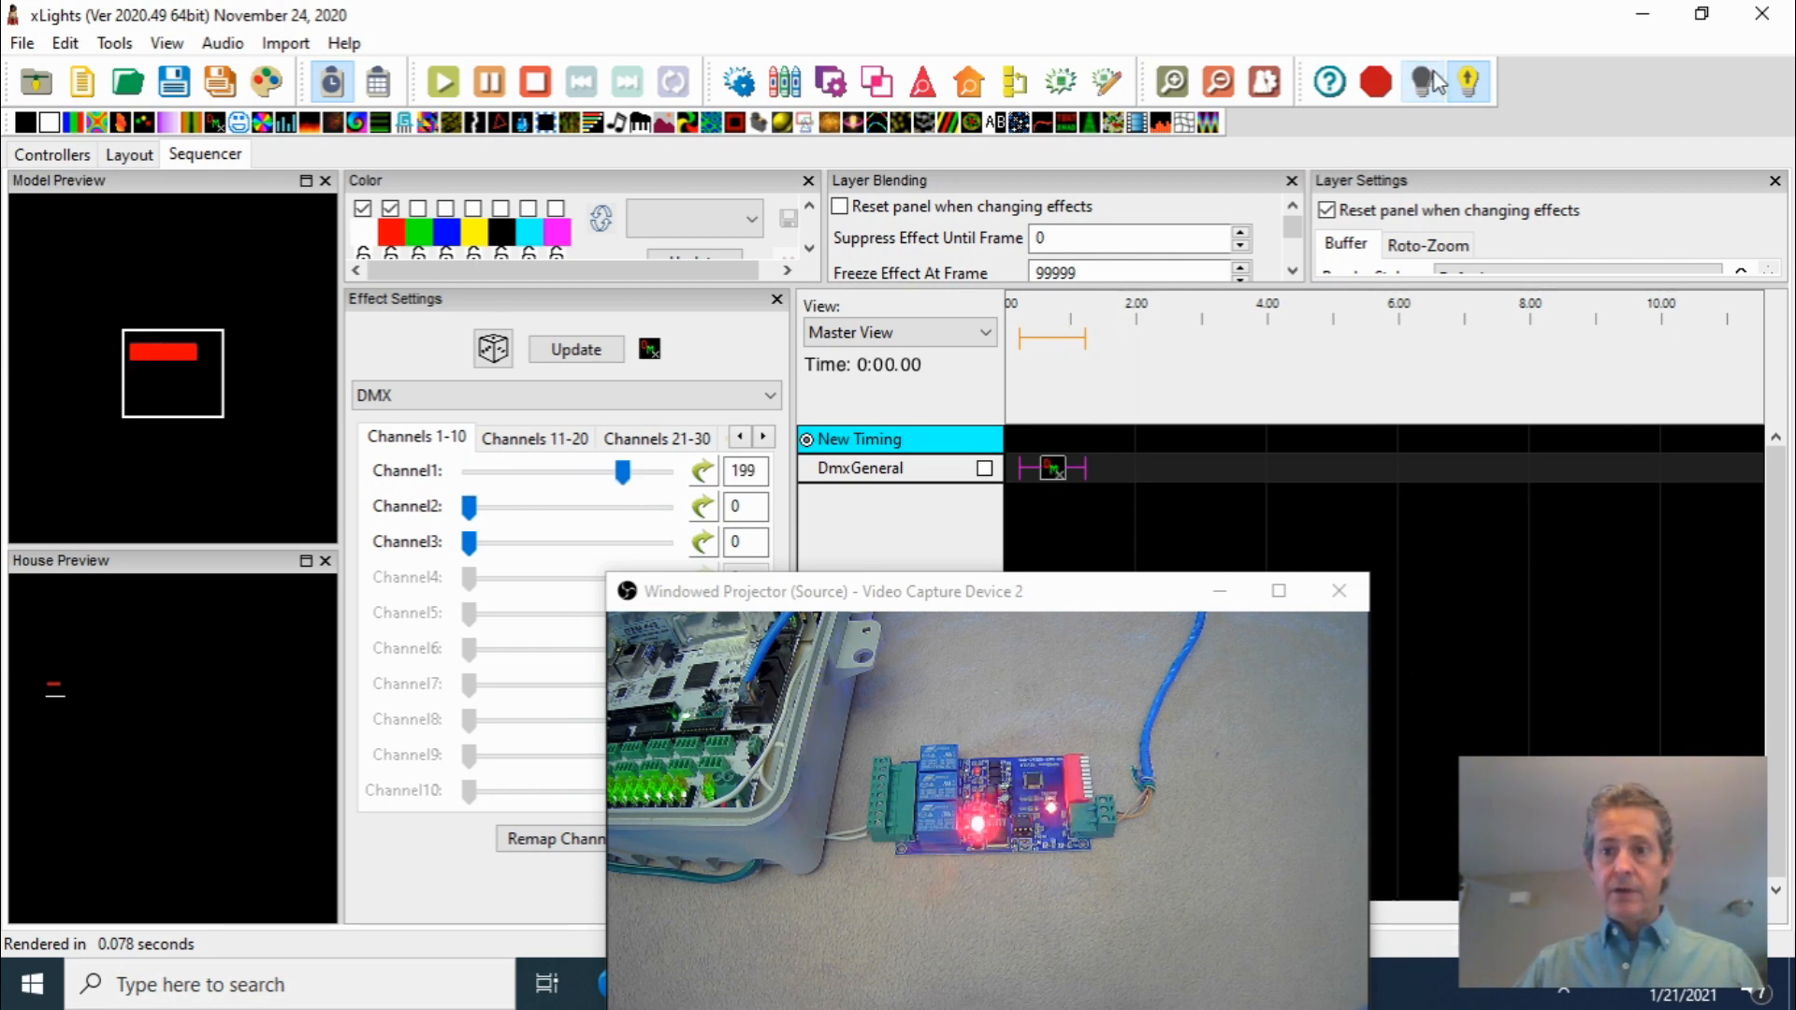
{"action": "left_click", "coordinate": [1468, 81]}
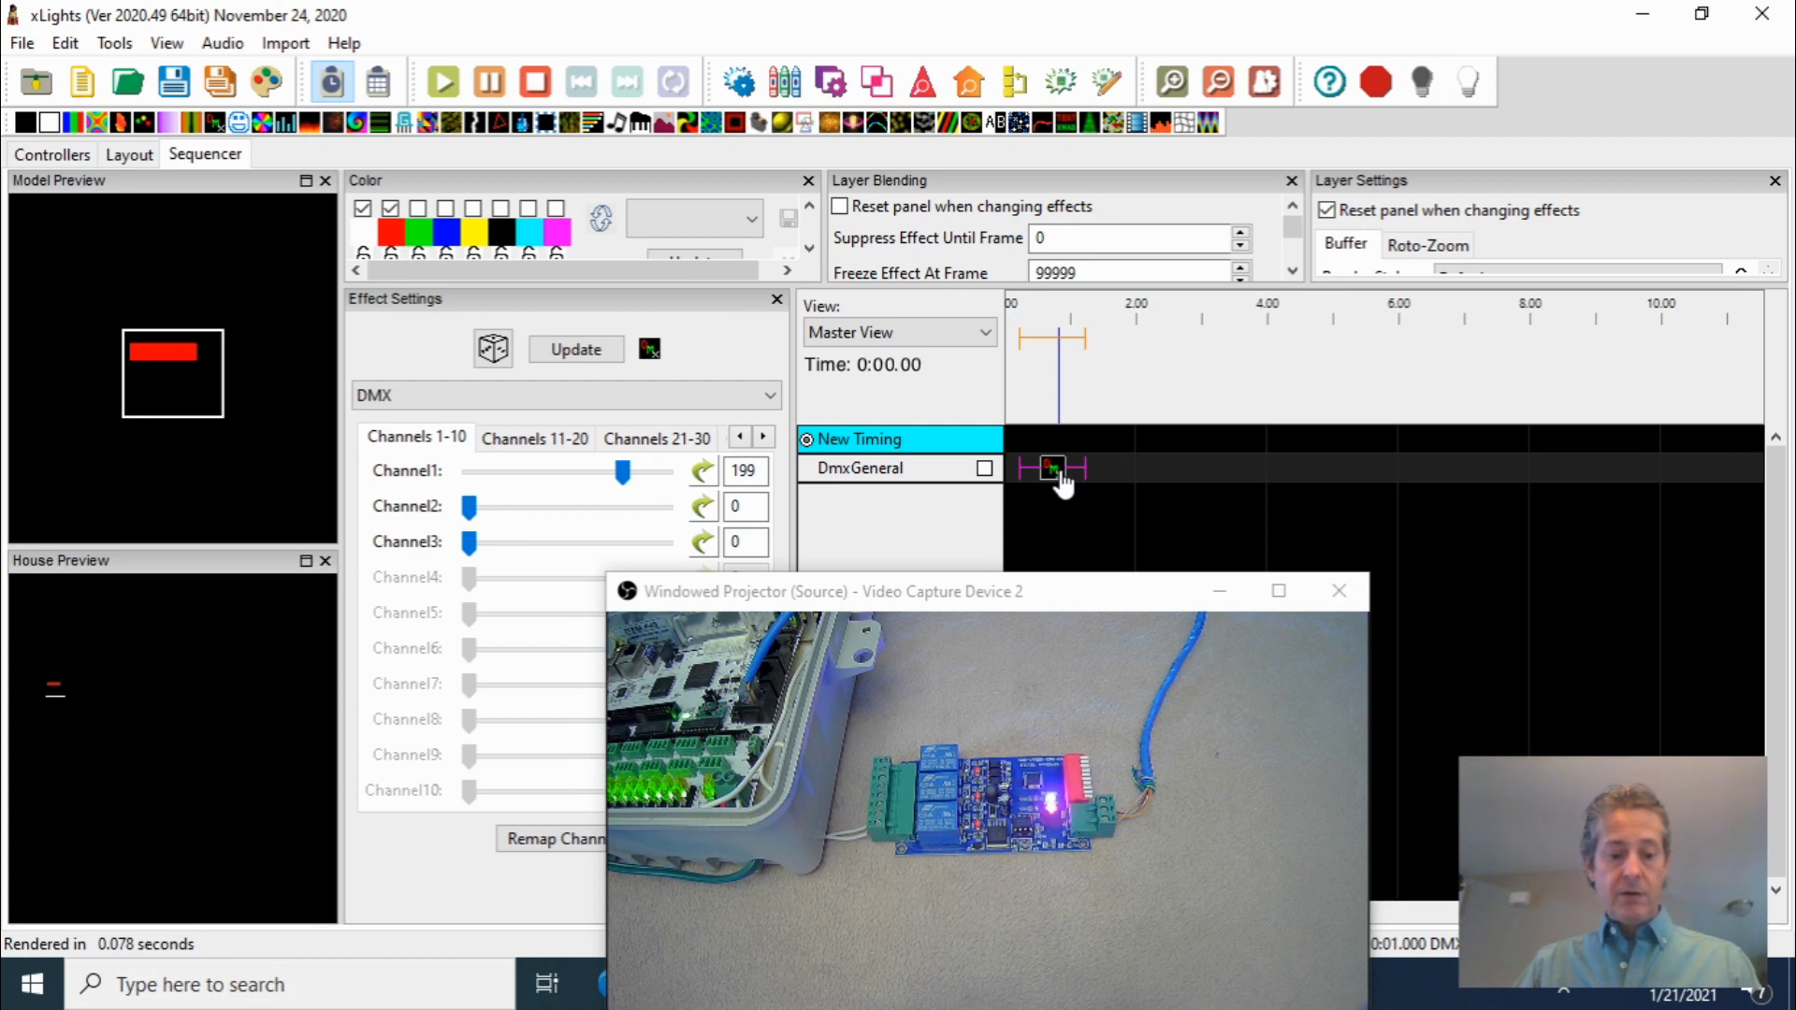
Paste a copy of the DMX effect at about the 2-second mark on the DmxGeneral row
{"action": "left_click", "coordinate": [1137, 468]}
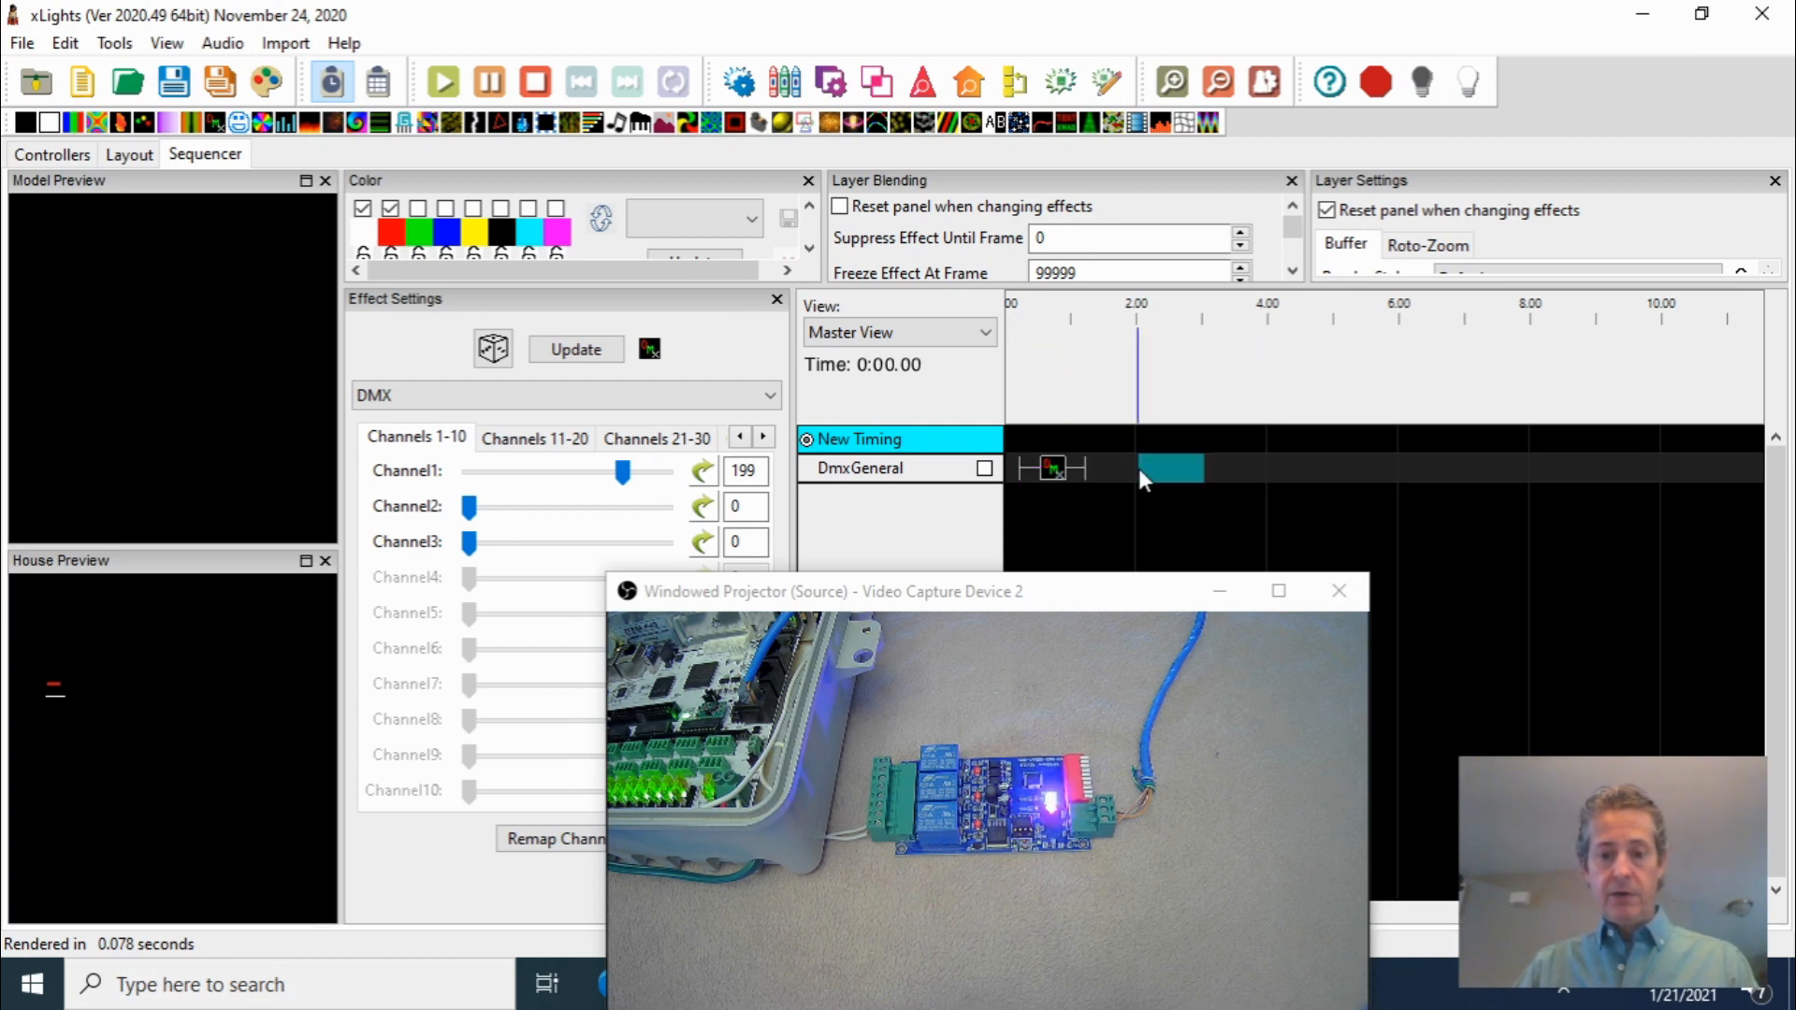
{"action": "key", "text": "ctrl+v"}
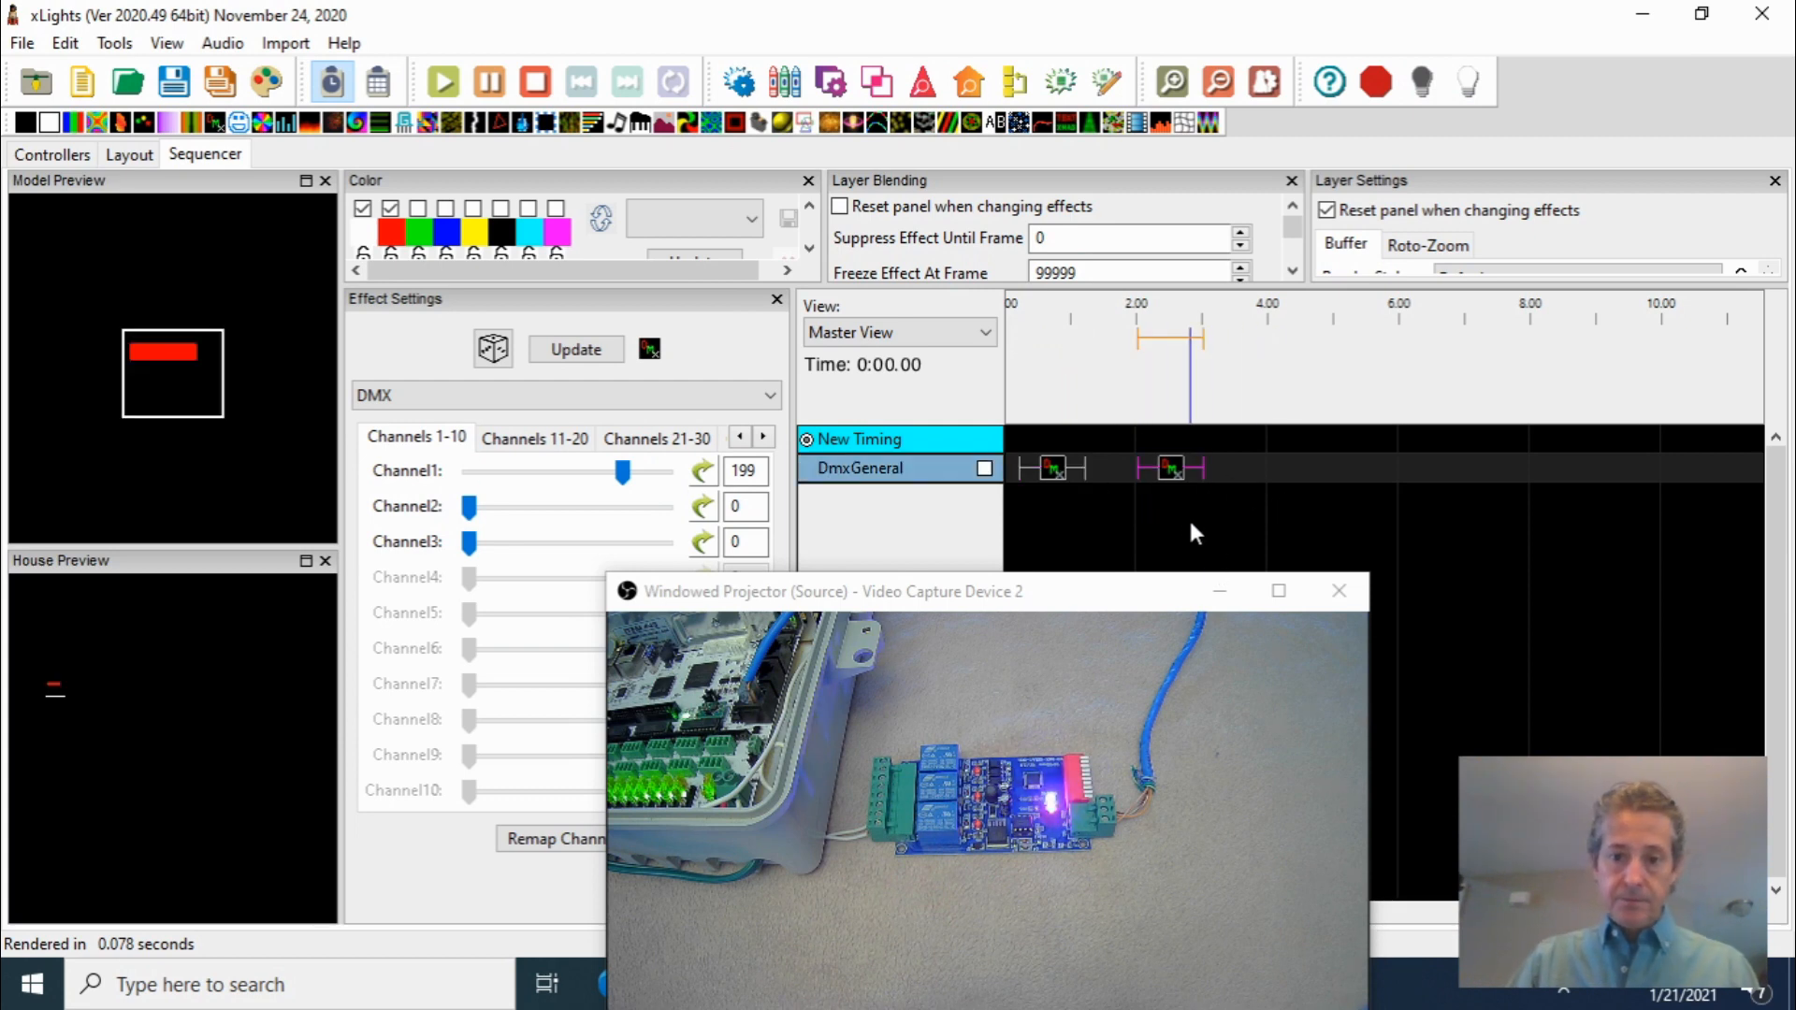
{"action": "left_click_drag", "start_coordinate": [1170, 474], "coordinate": [1137, 475]}
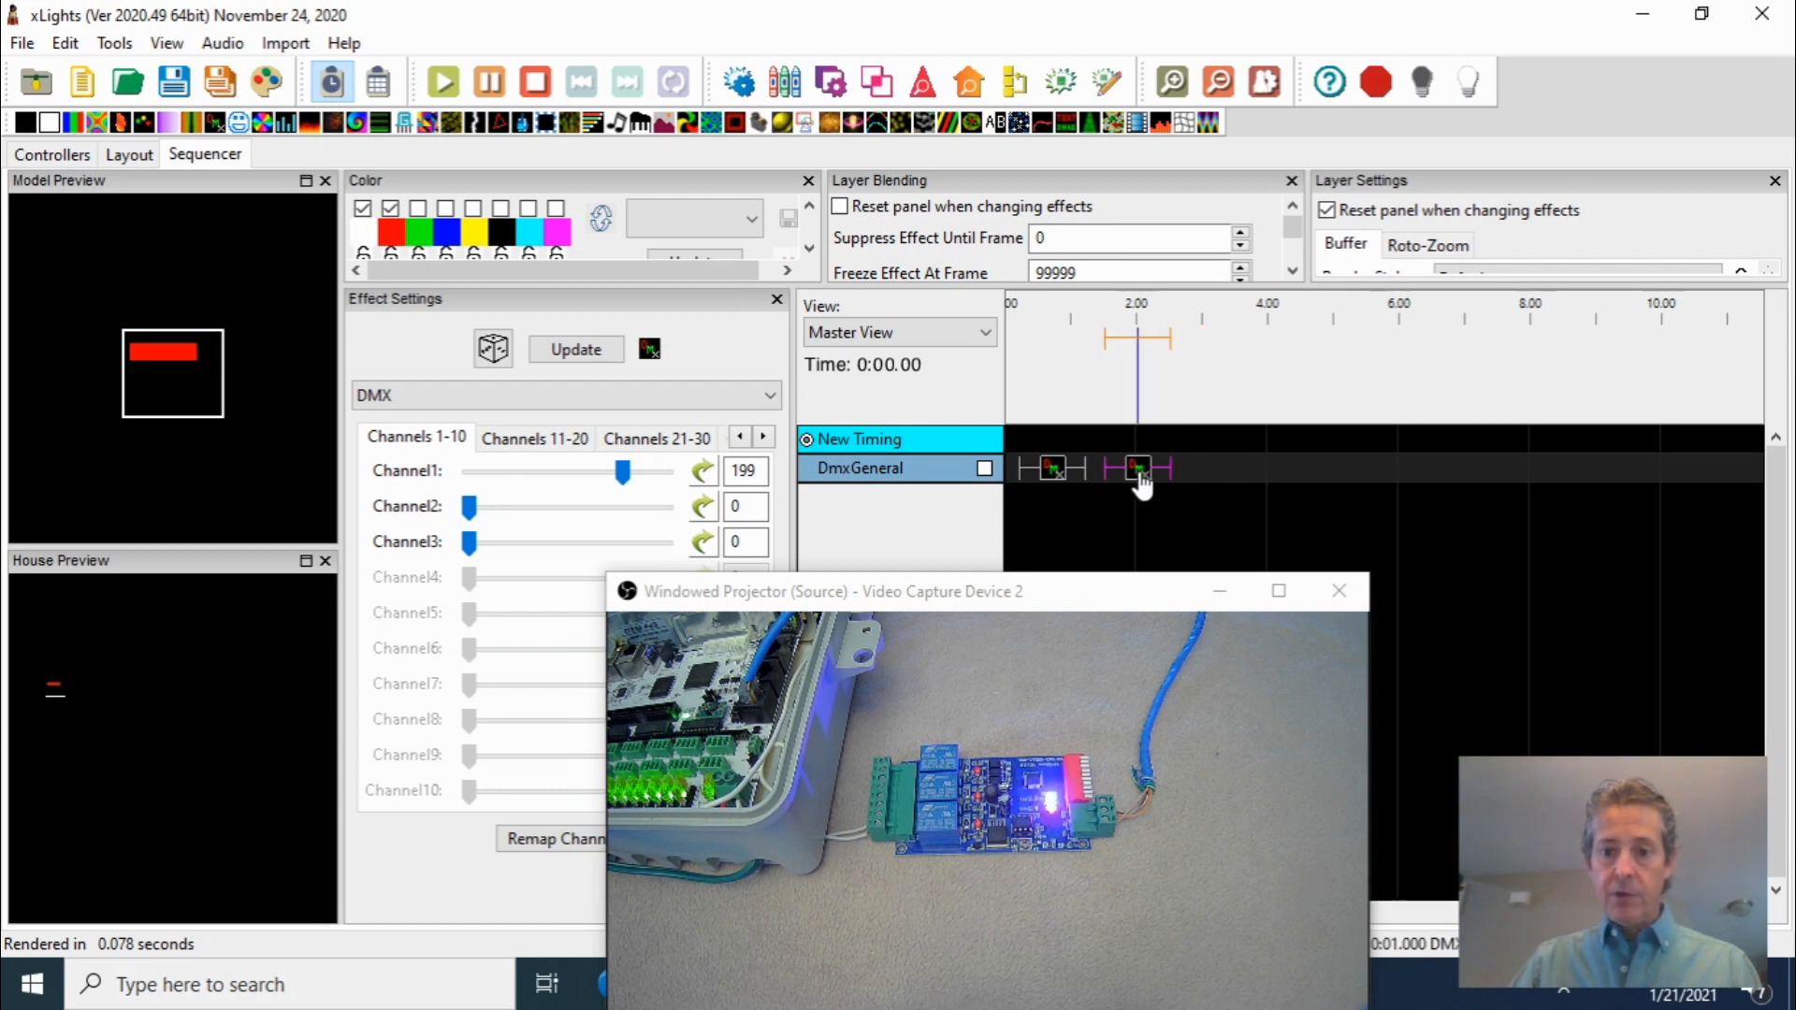
Paste another copy of the DMX effect at about the 3.5-second mark on the DmxGeneral row
{"action": "left_click", "coordinate": [1216, 467]}
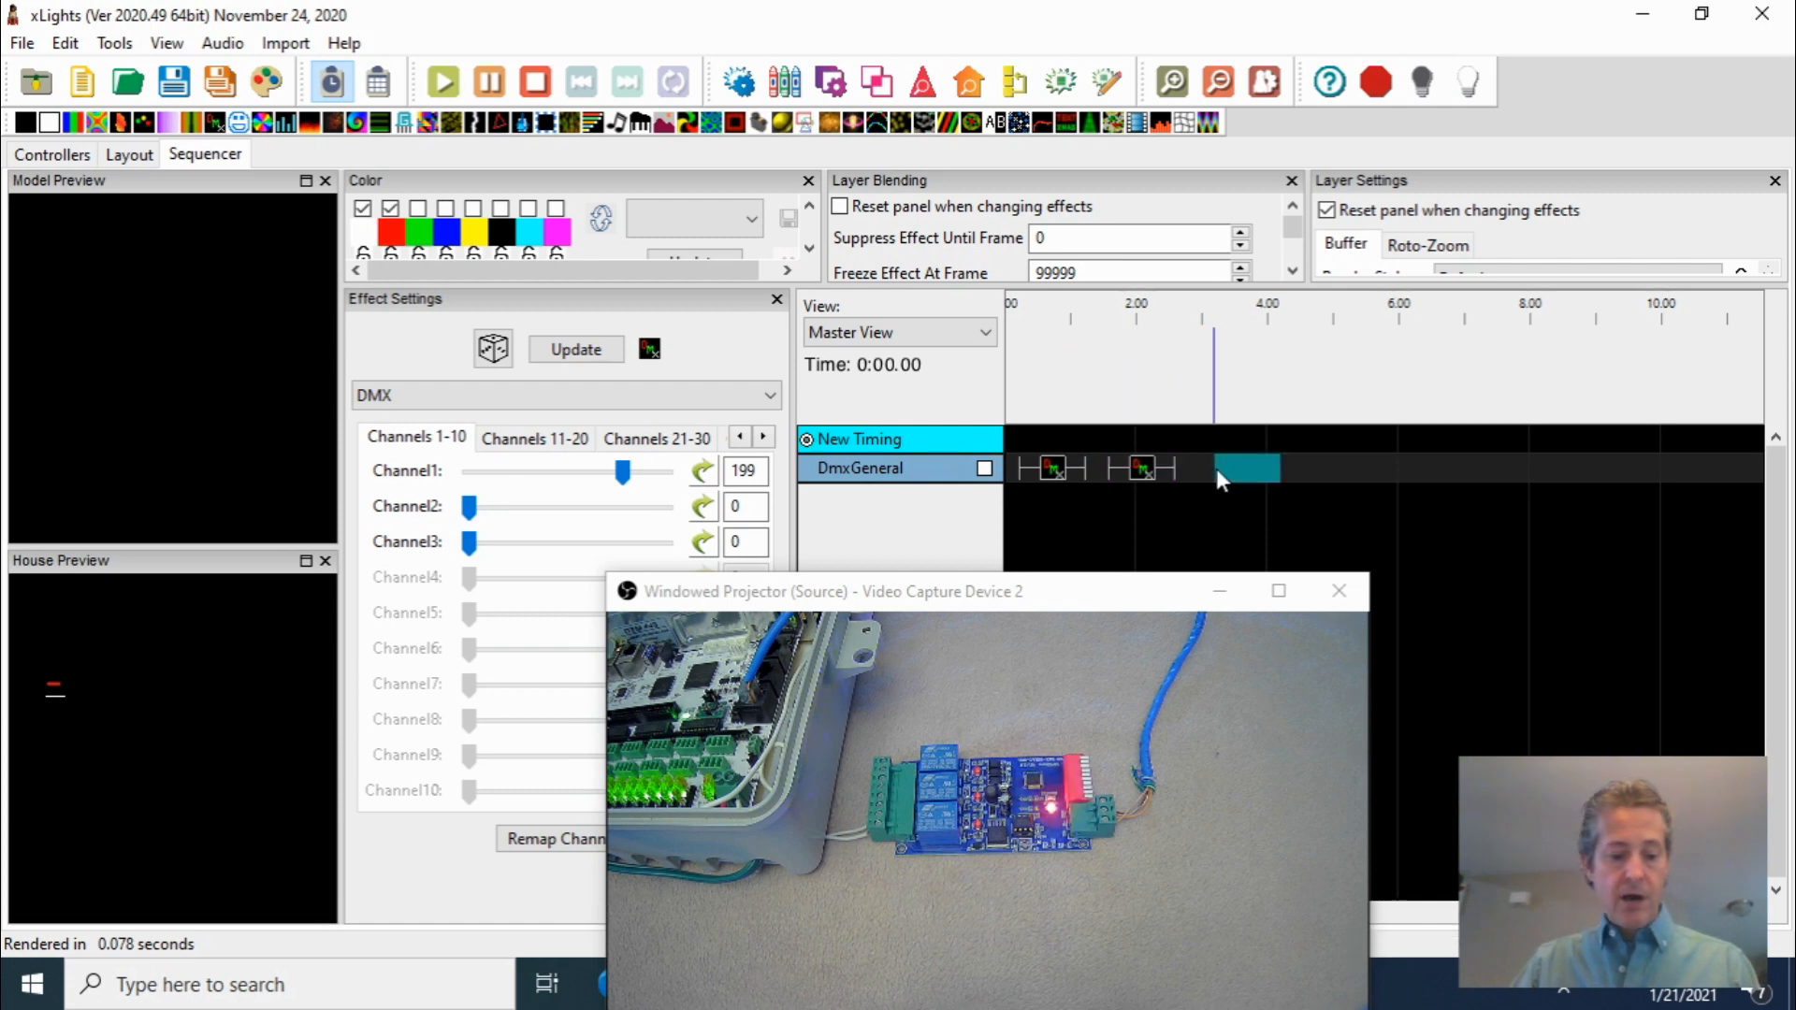
{"action": "key", "text": "ctrl+v"}
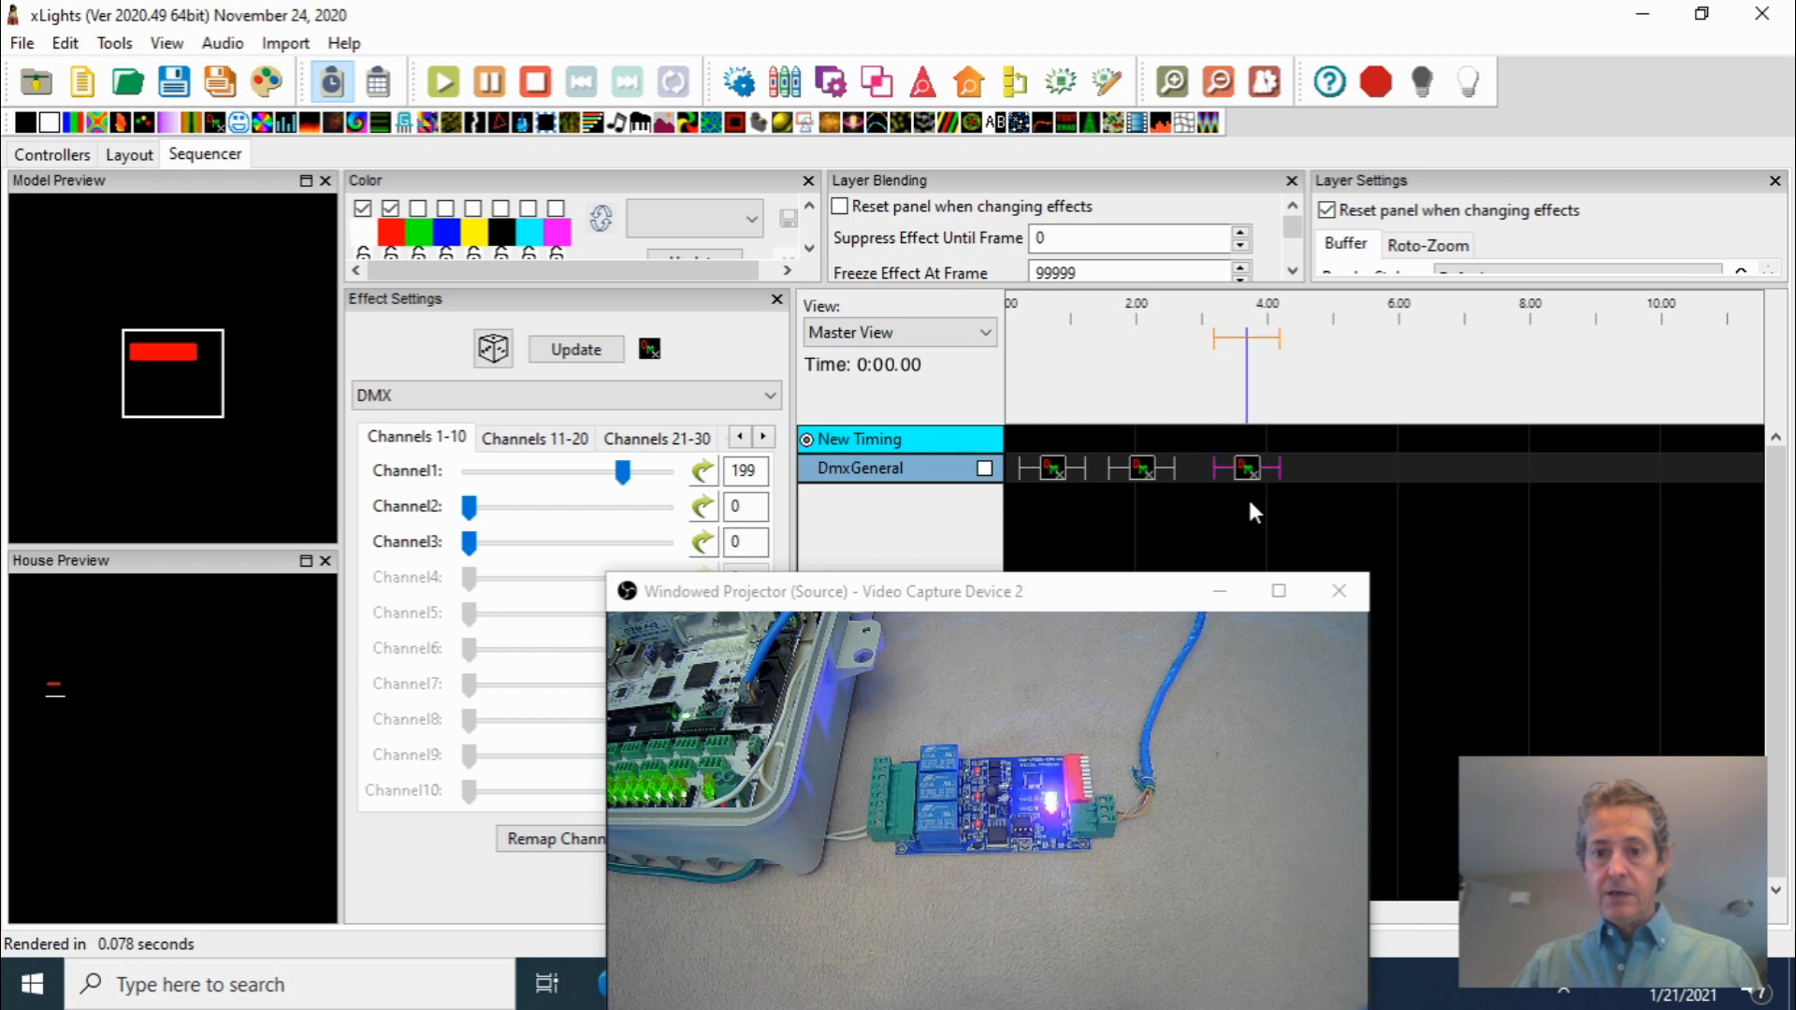
{"action": "left_click_drag", "start_coordinate": [1249, 473], "coordinate": [1234, 474]}
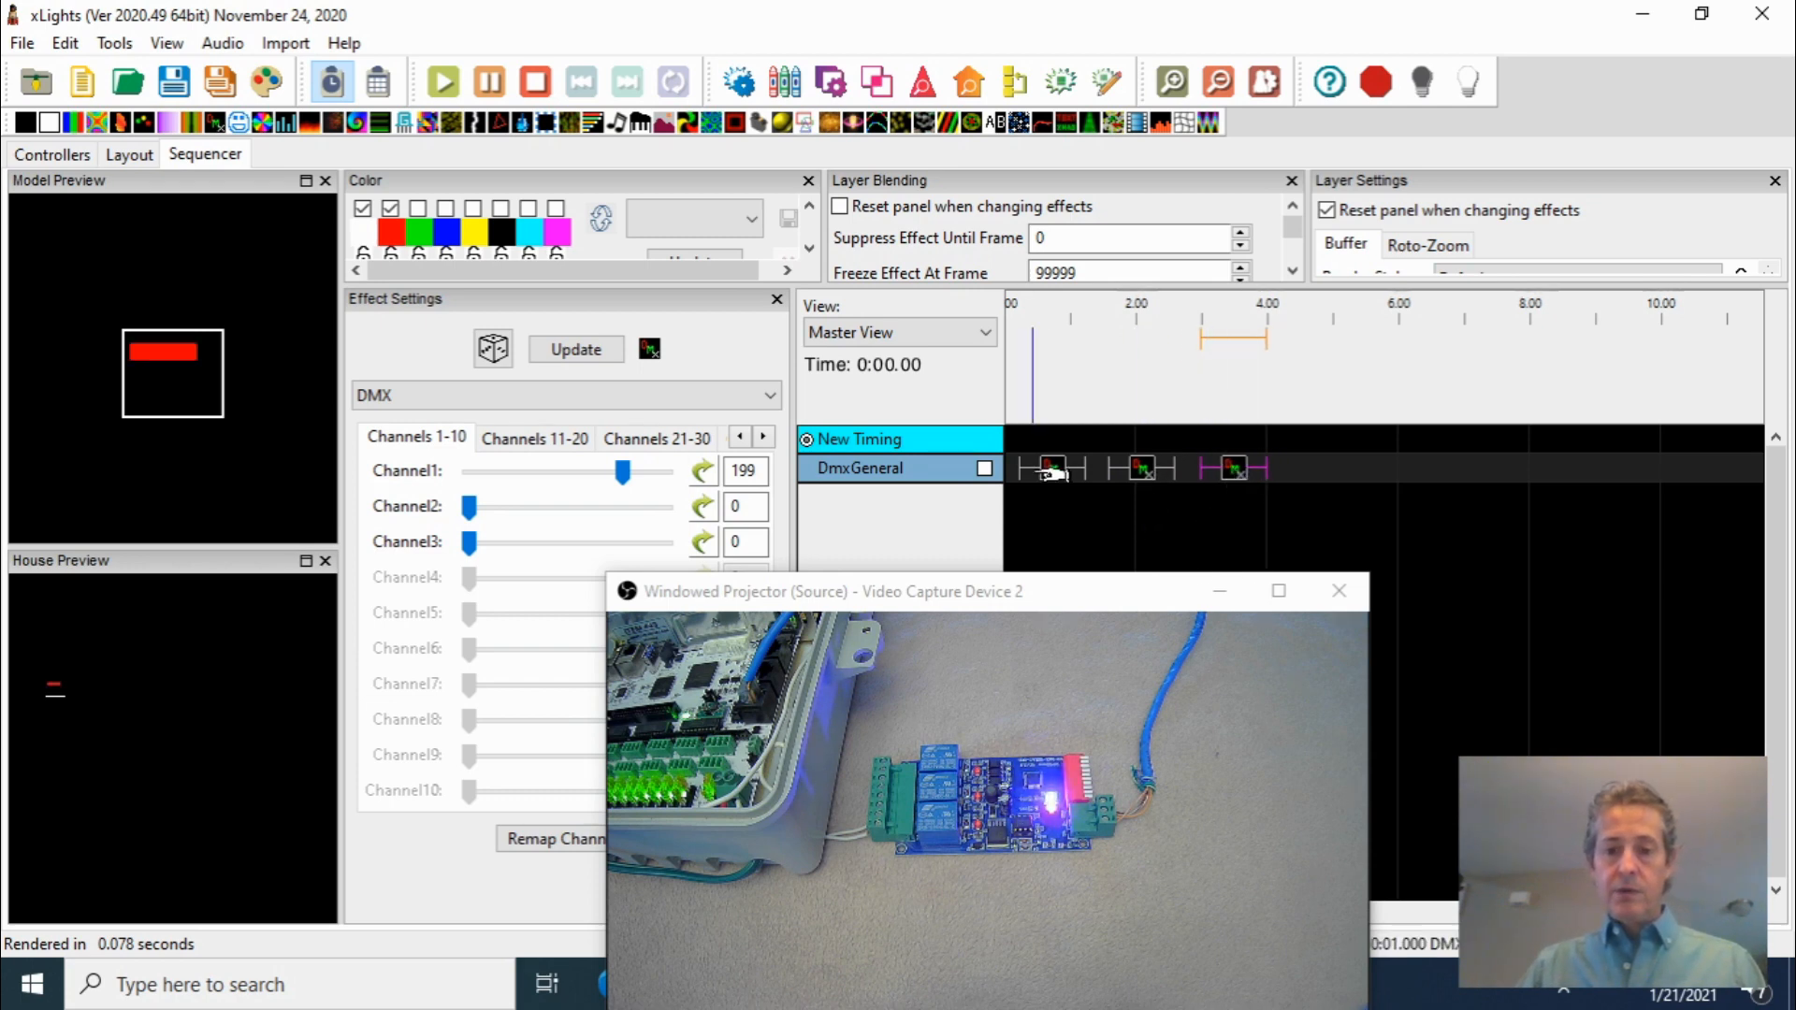
In the second DMX effect, set Channel1 to 0 and Channel2 to 136
{"action": "left_click", "coordinate": [1140, 477]}
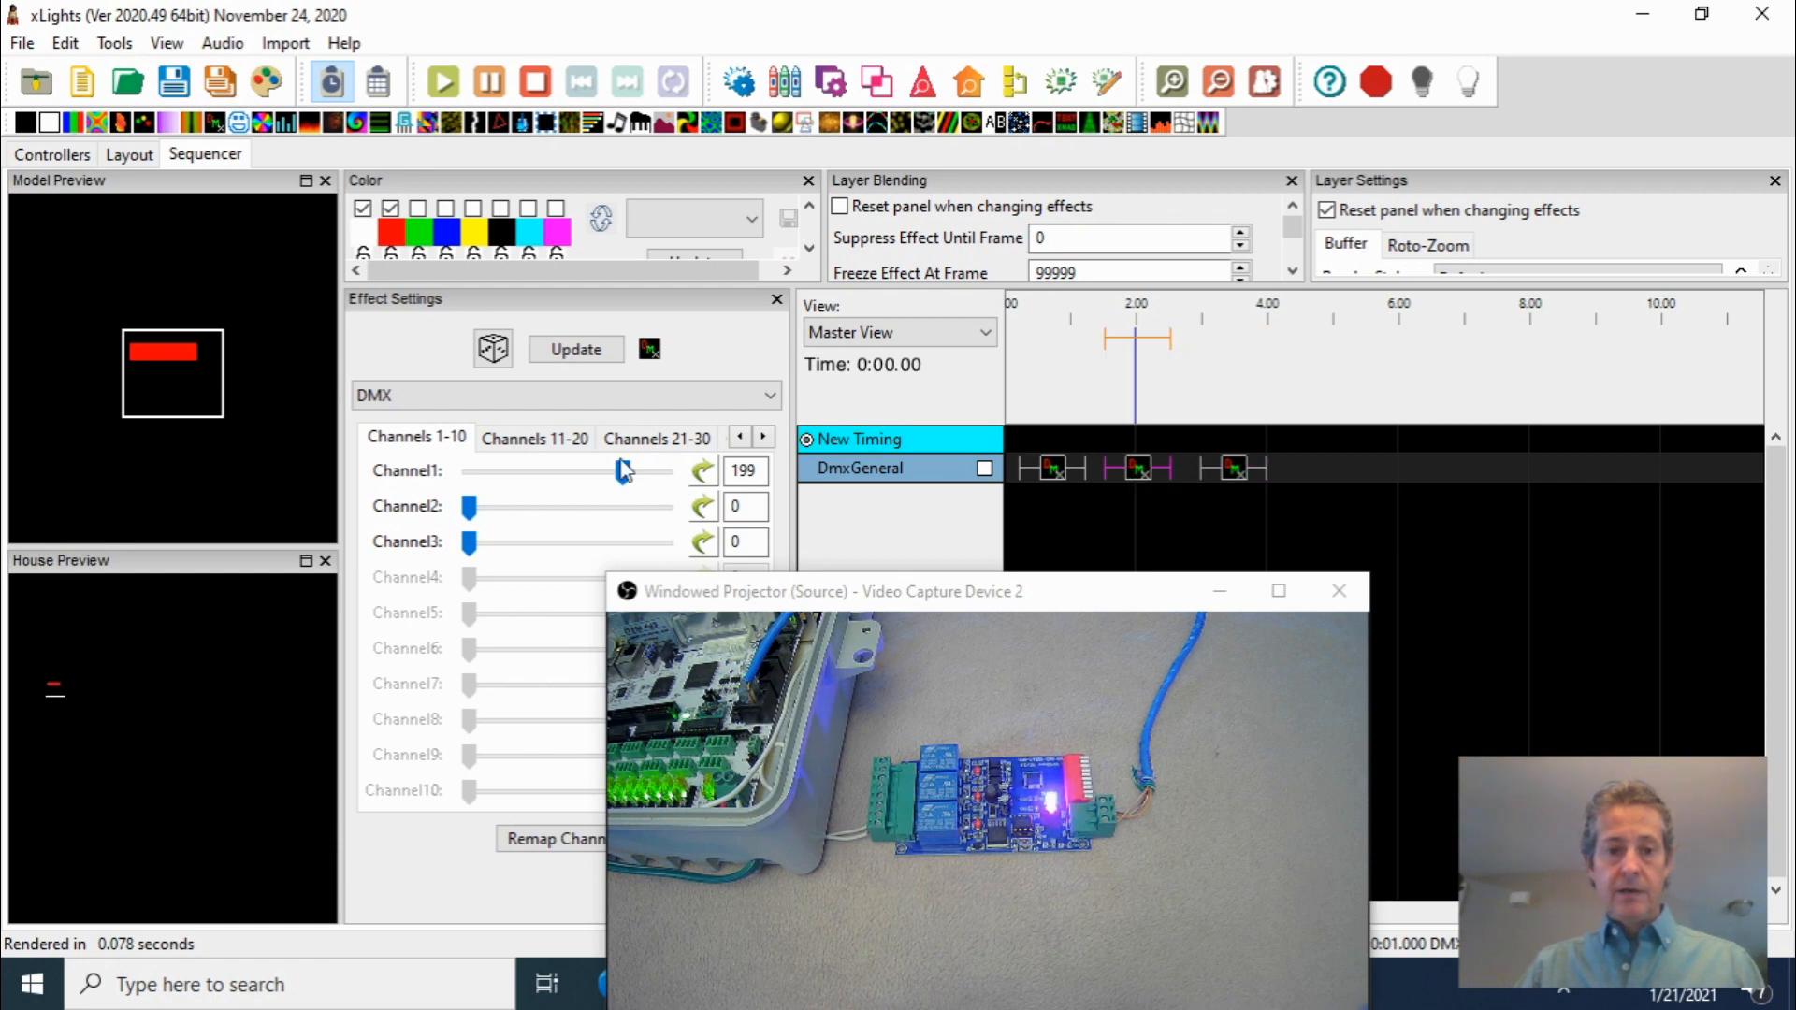
{"action": "mouse_move", "coordinate": [623, 474]}
{"action": "left_mouse_down"}
{"action": "mouse_move", "coordinate": [475, 486]}
{"action": "mouse_move", "coordinate": [577, 521]}
{"action": "left_mouse_up"}
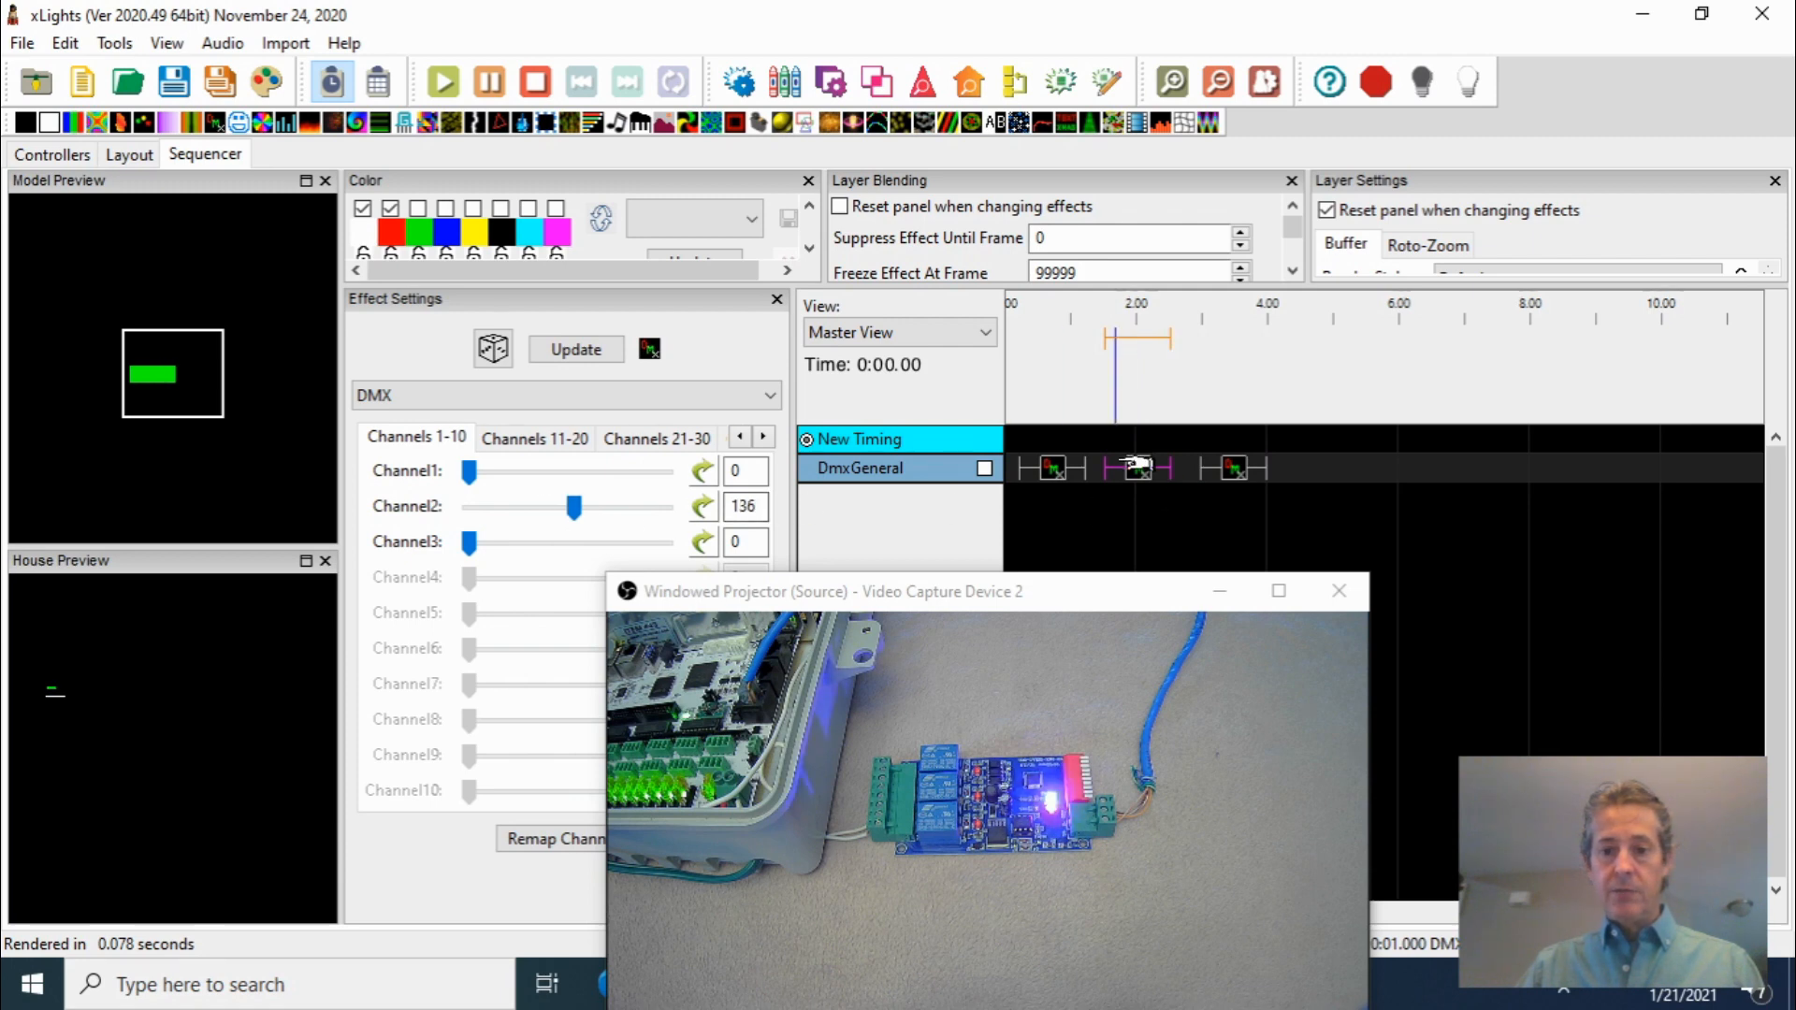
In the third DMX effect, set Channel1 to 0 and Channel3 to 236
{"action": "left_click", "coordinate": [1235, 472]}
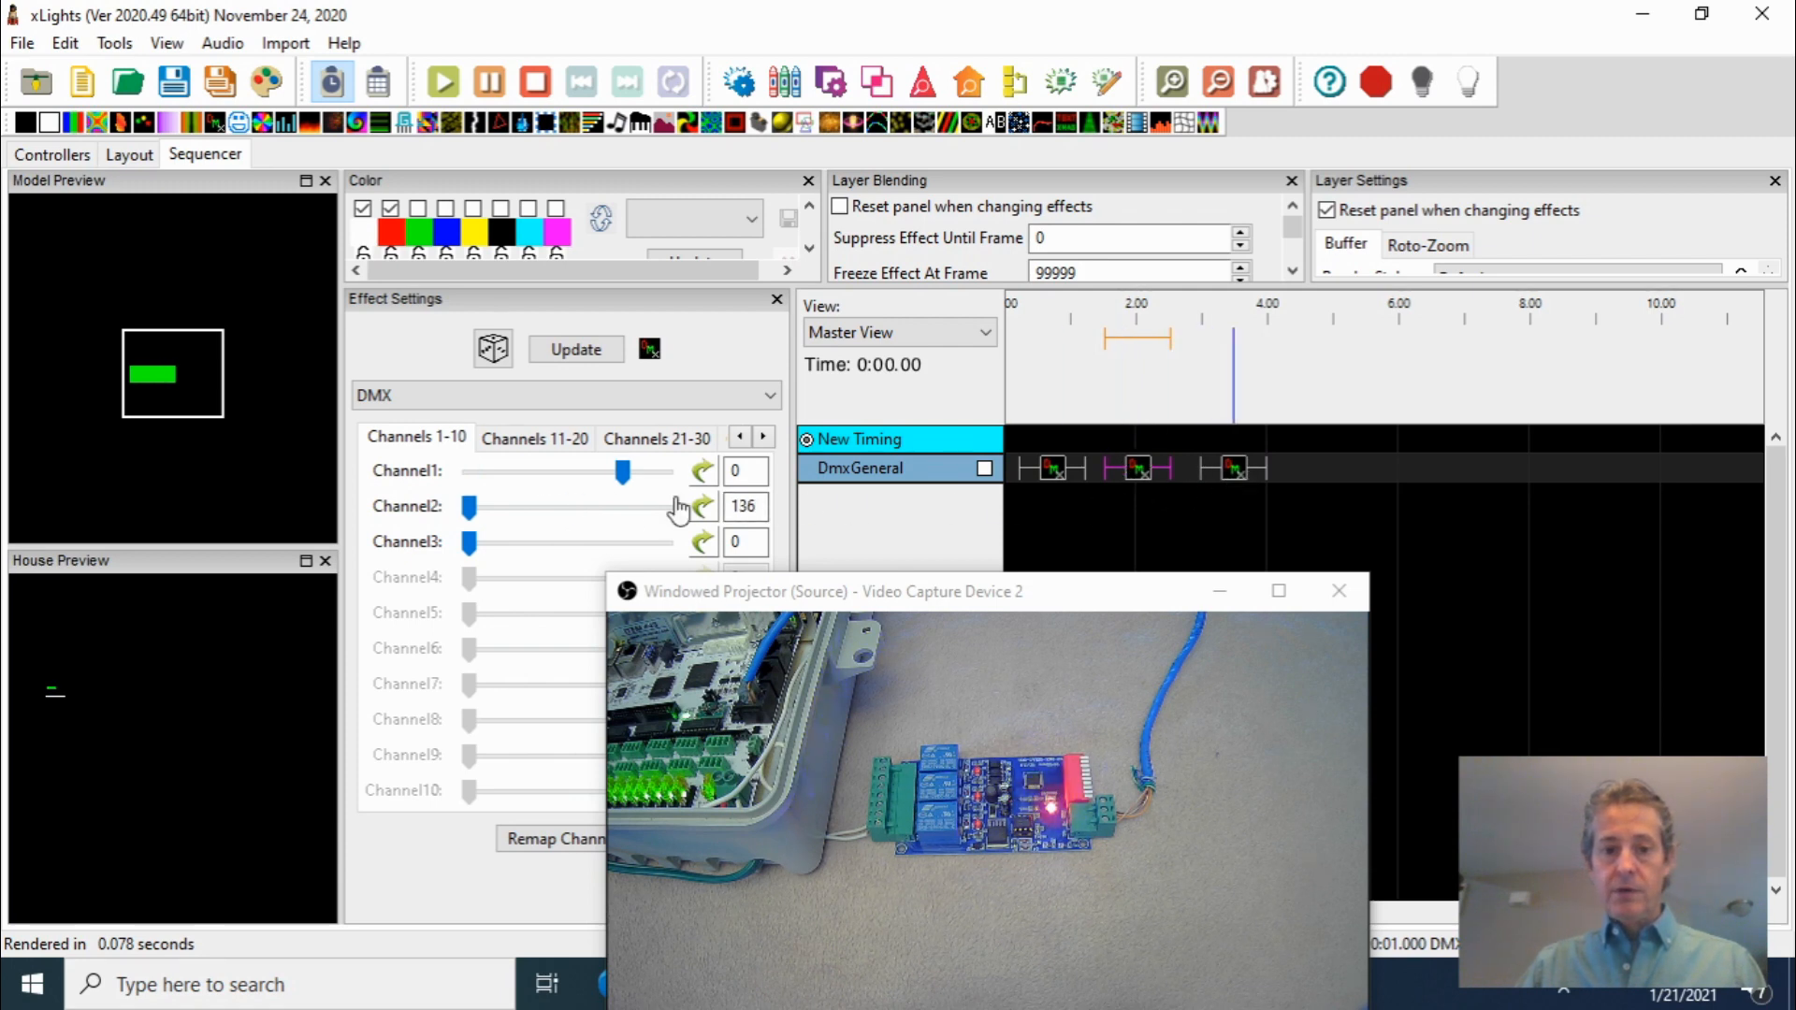
{"action": "left_click_drag", "start_coordinate": [621, 477], "coordinate": [468, 477]}
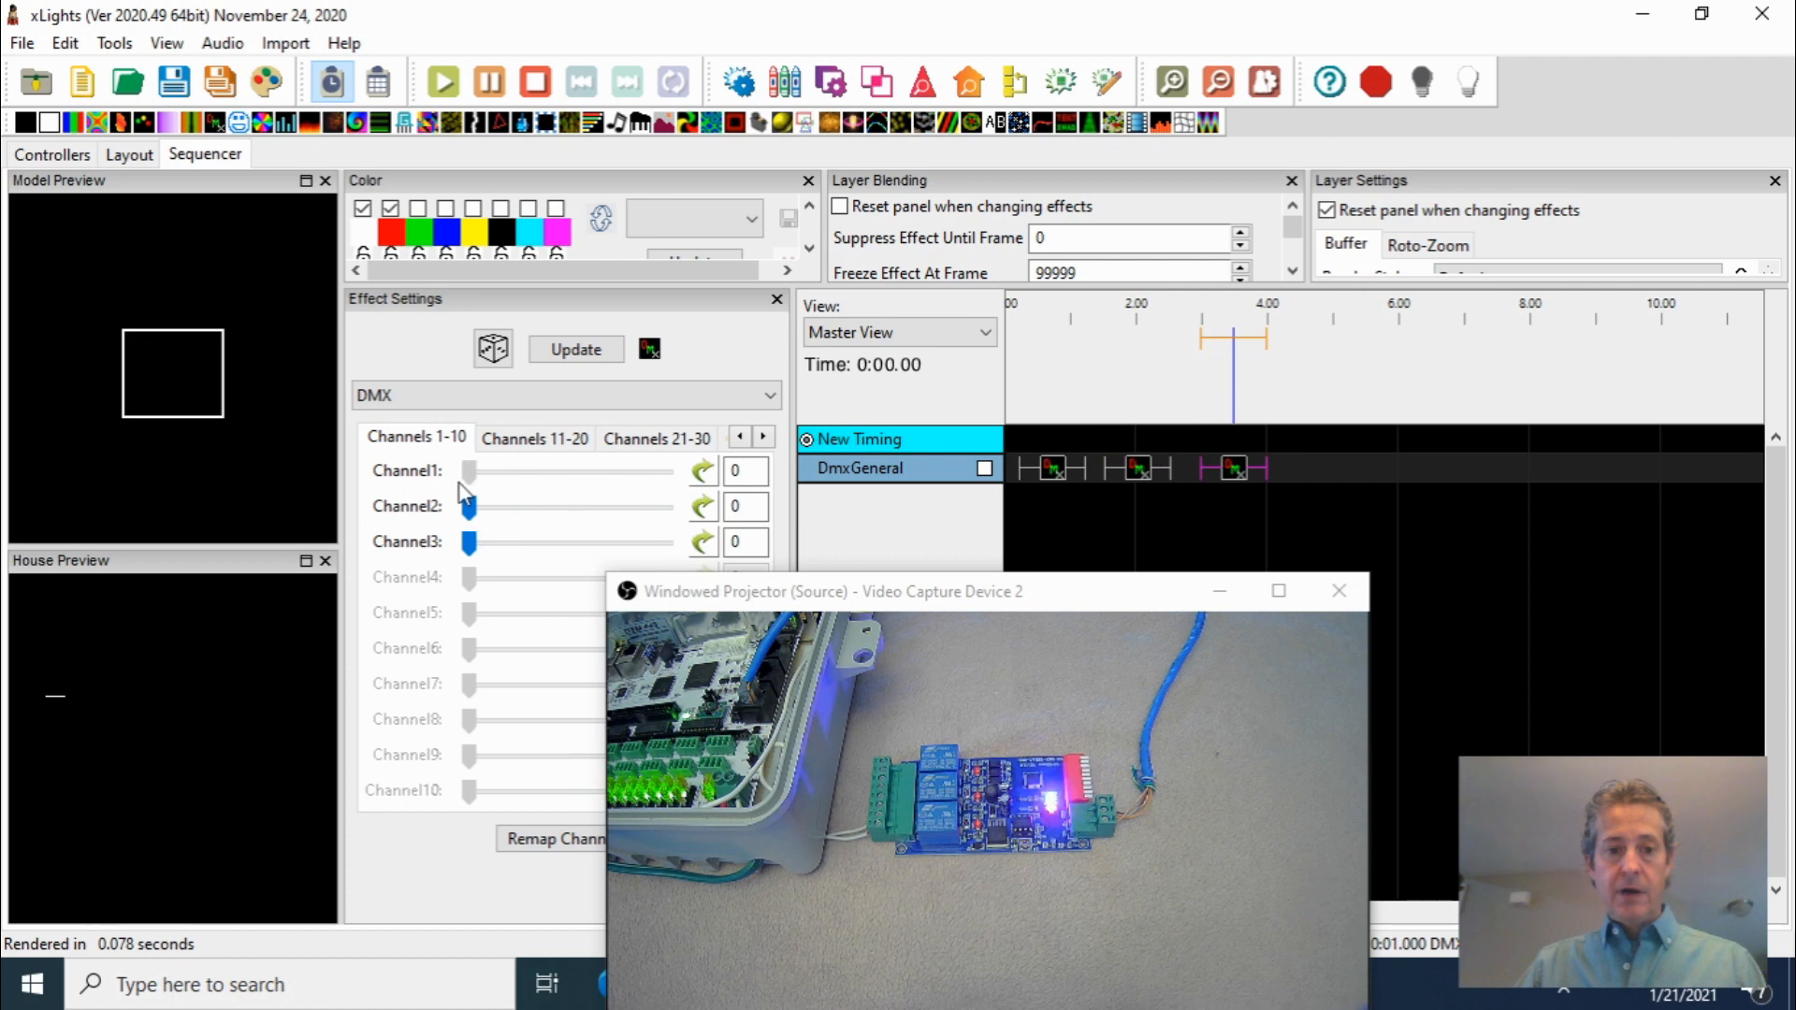
{"action": "left_click_drag", "start_coordinate": [470, 543], "coordinate": [652, 559]}
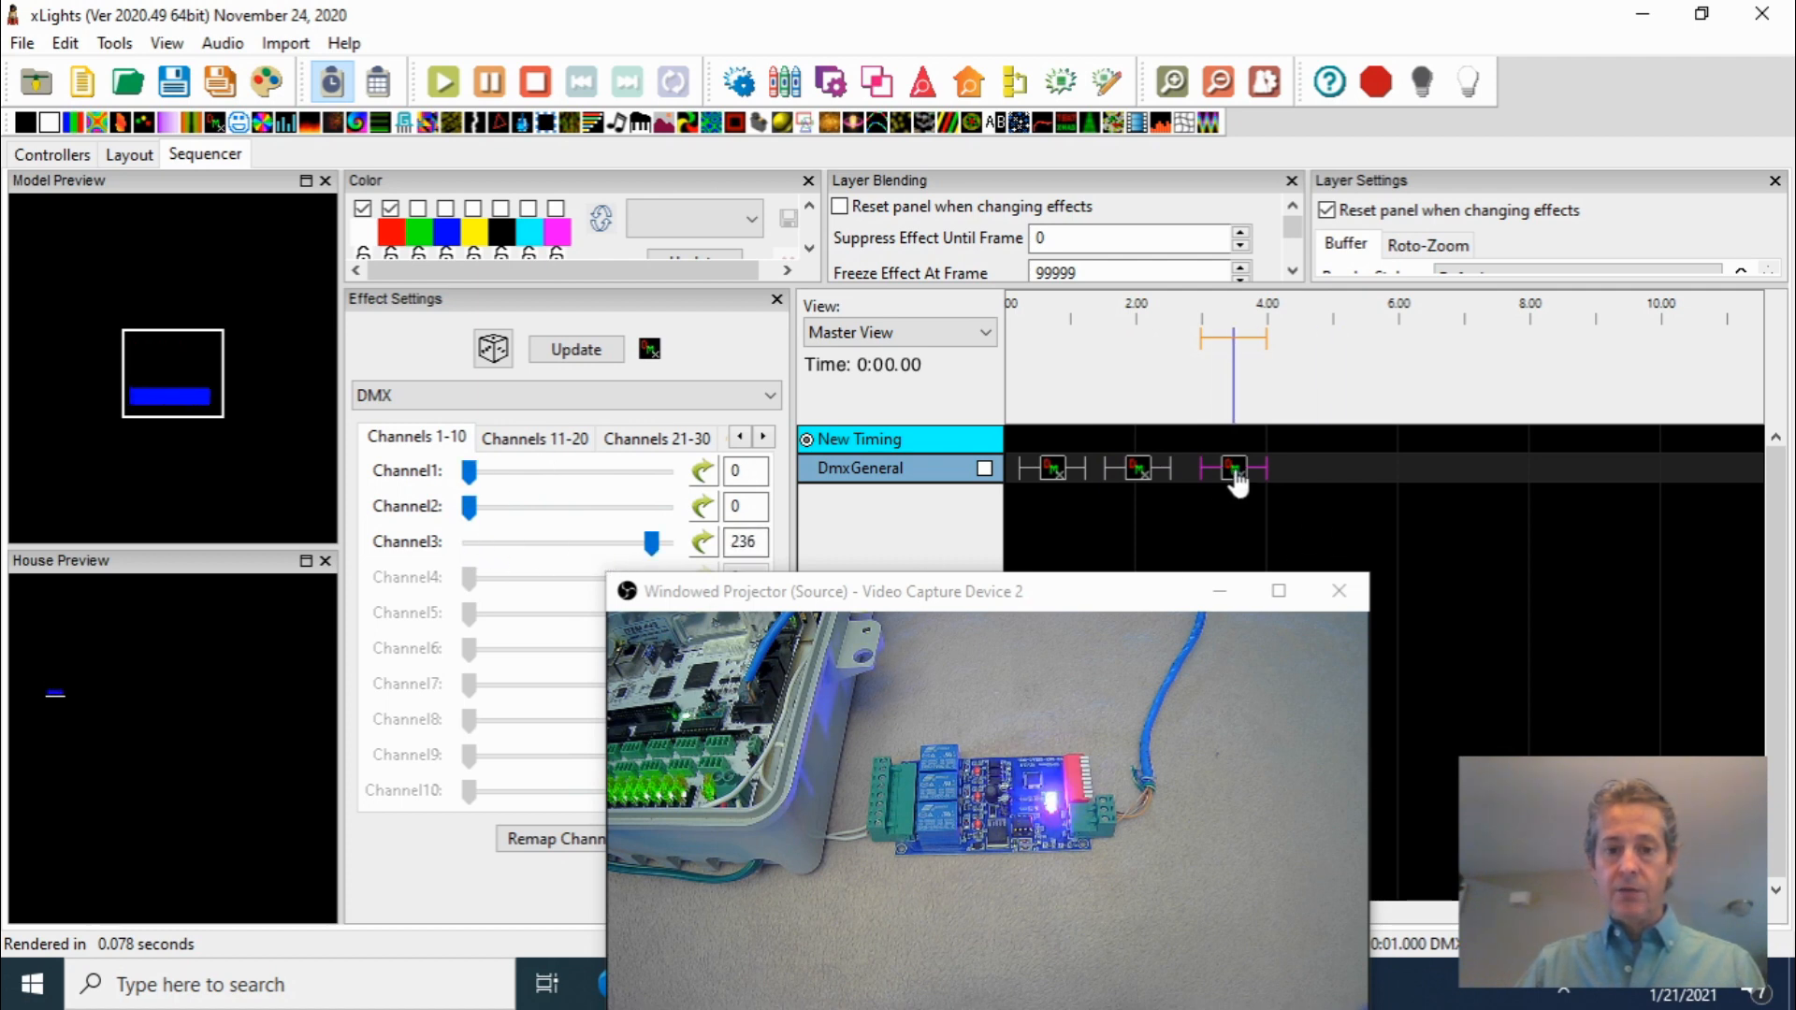
Raise the second DMX effect's Channel2 to 202
{"action": "left_click", "coordinate": [1139, 475]}
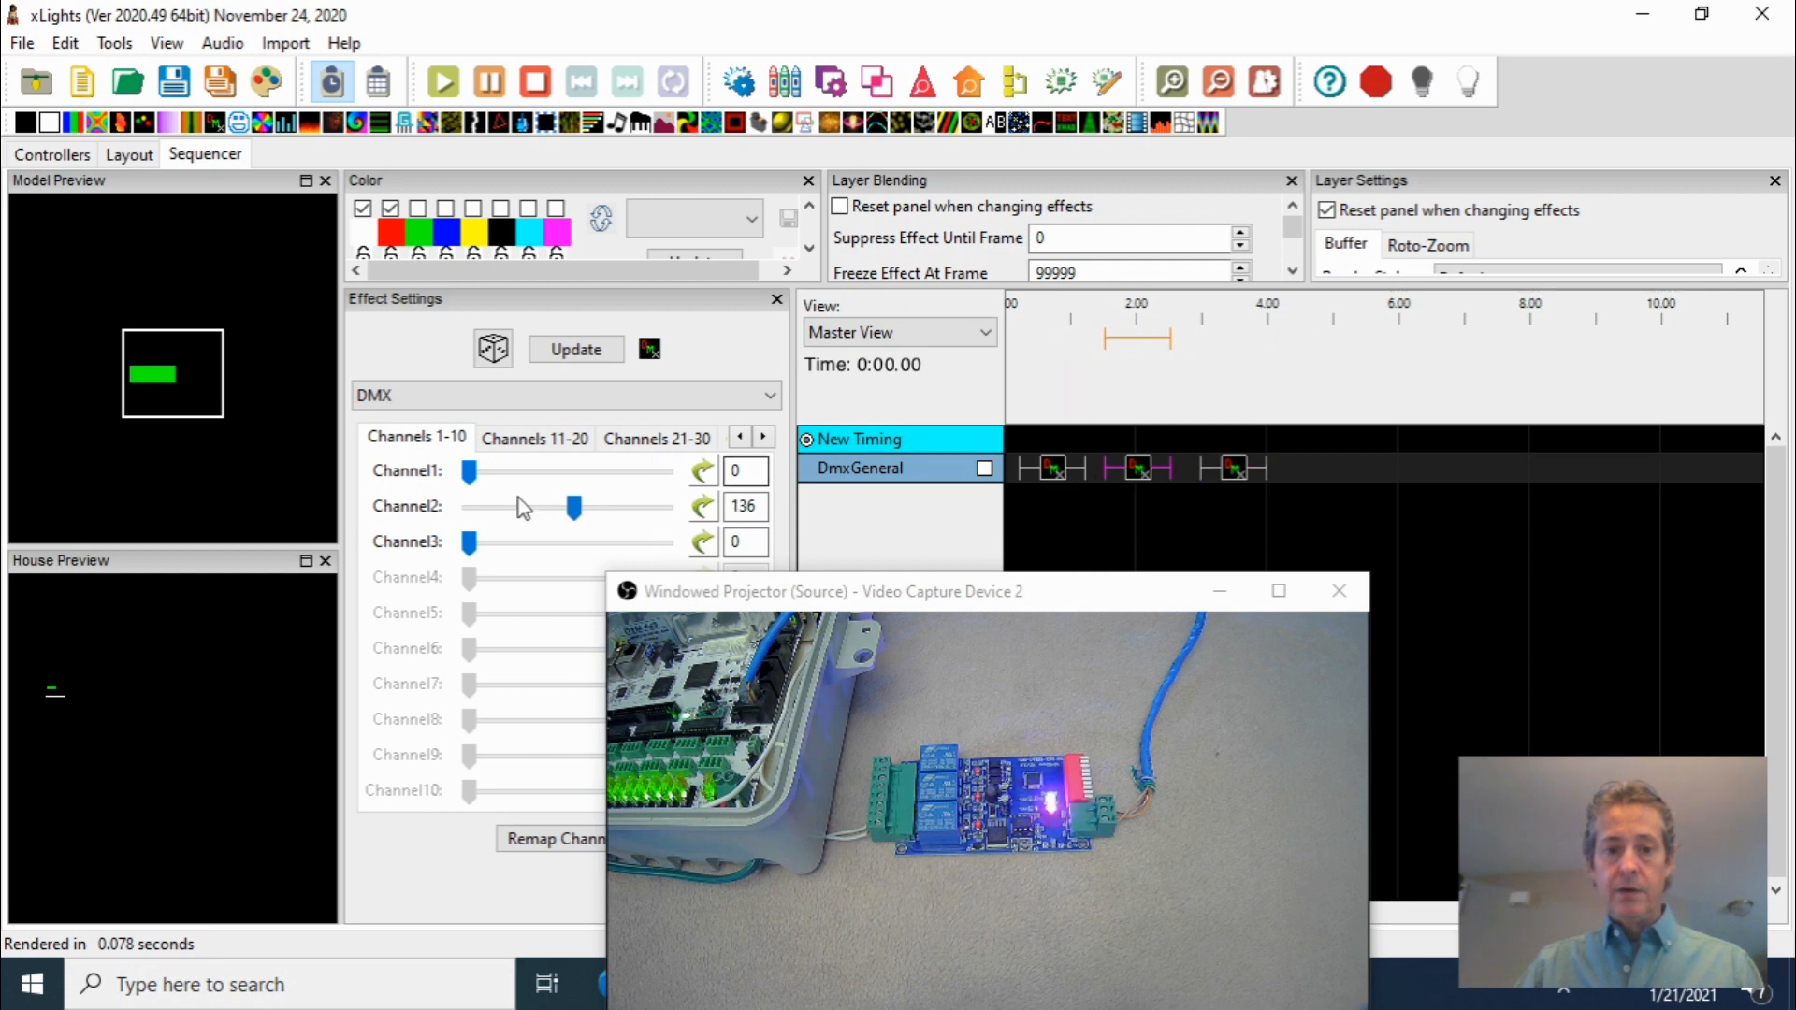
{"action": "left_click_drag", "start_coordinate": [573, 507], "coordinate": [623, 520]}
Play the sequence from the start in the preview and stop it
{"action": "left_click", "coordinate": [1042, 468]}
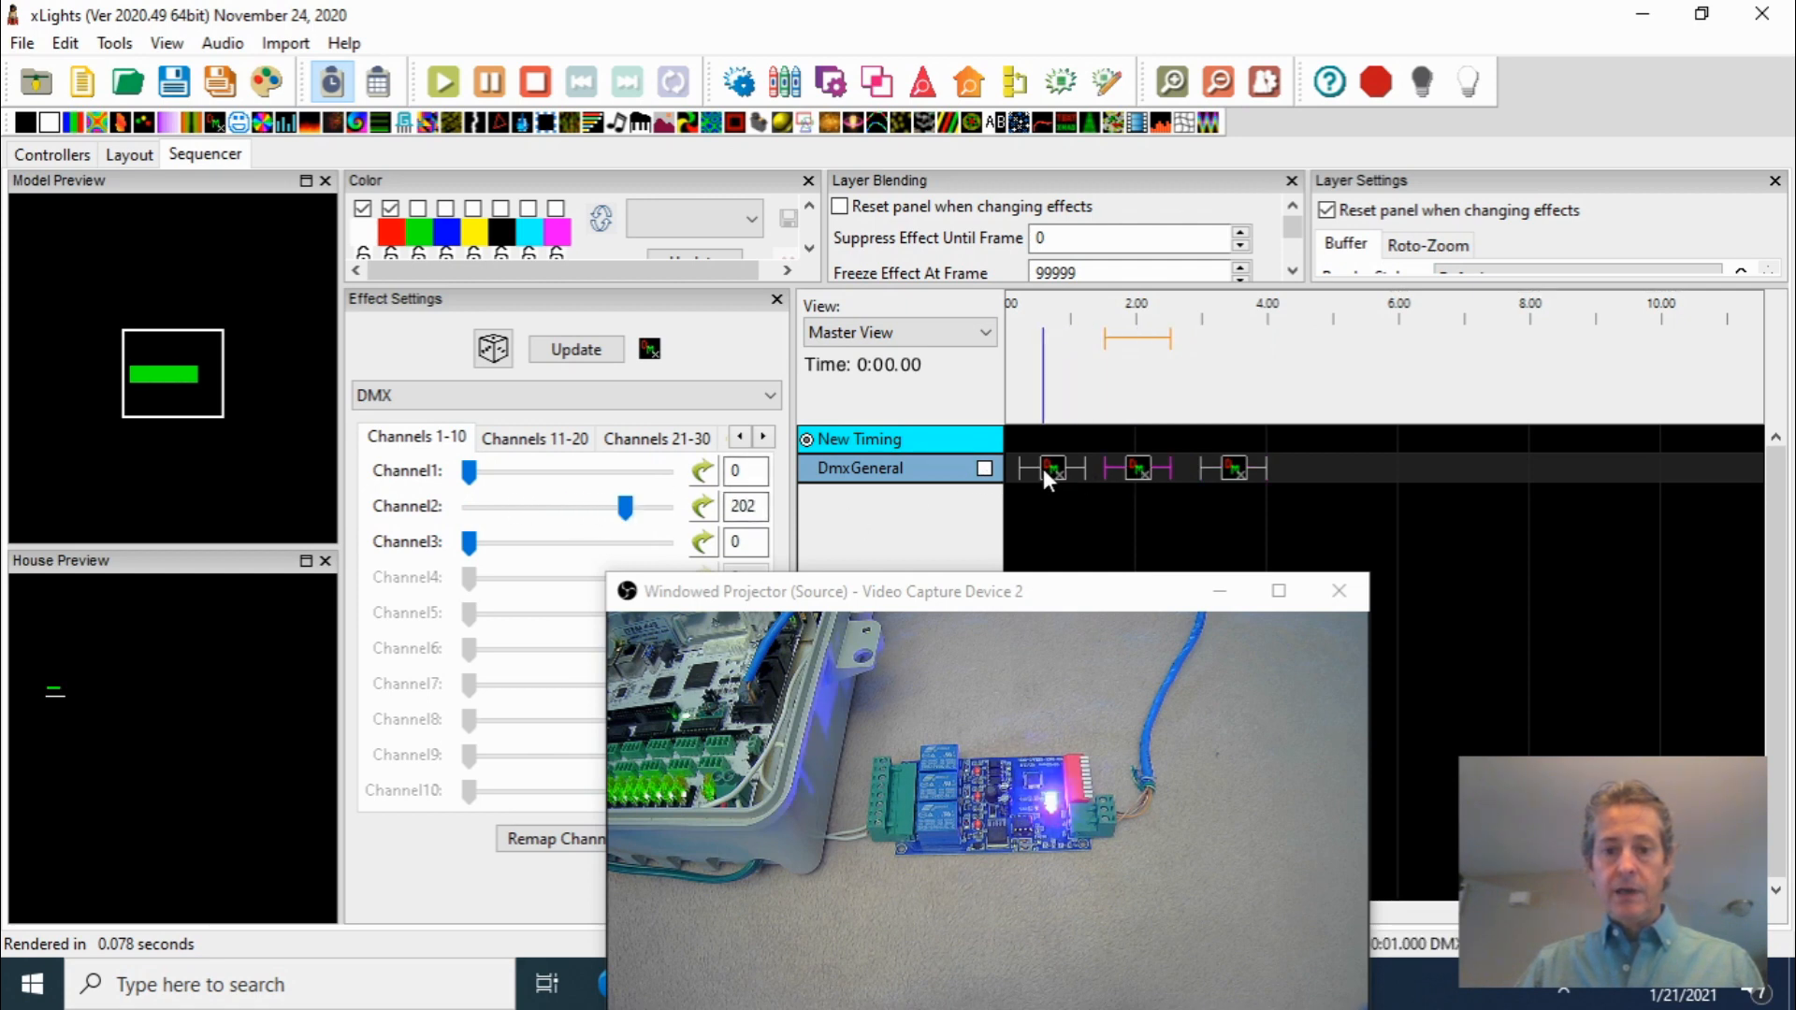
{"action": "left_click", "coordinate": [1023, 365]}
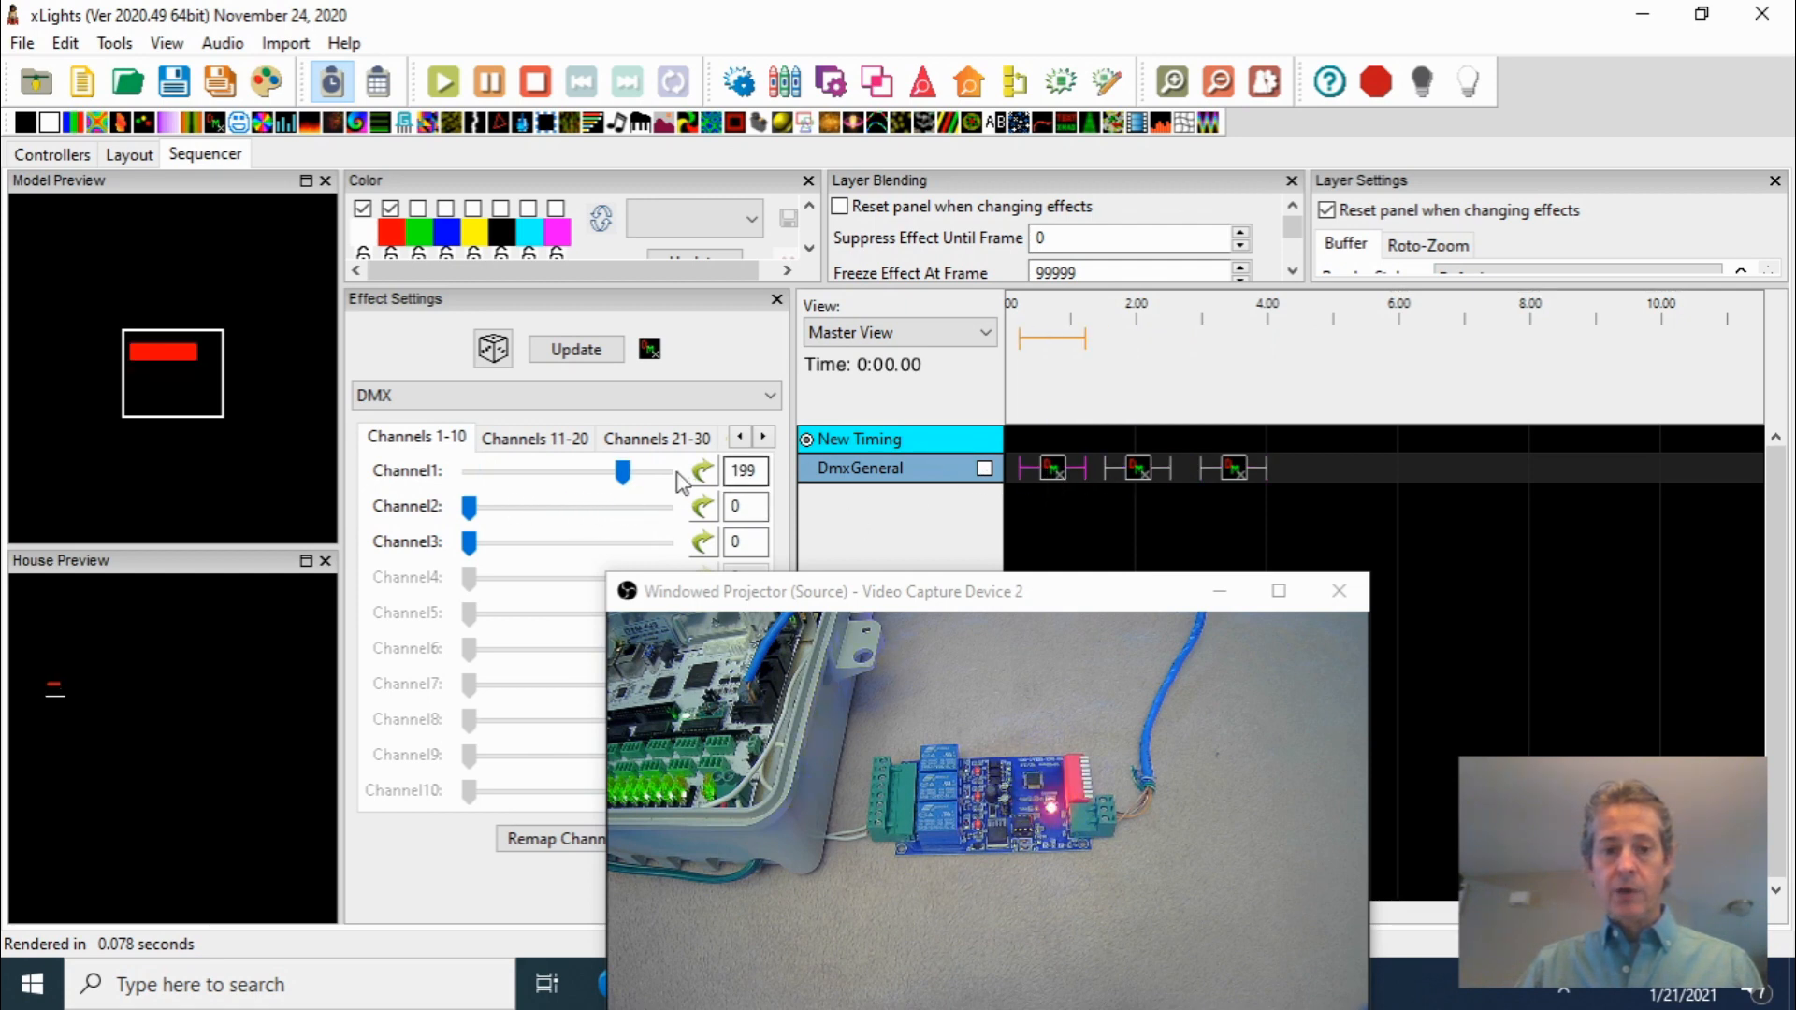
{"action": "left_click", "coordinate": [1018, 352]}
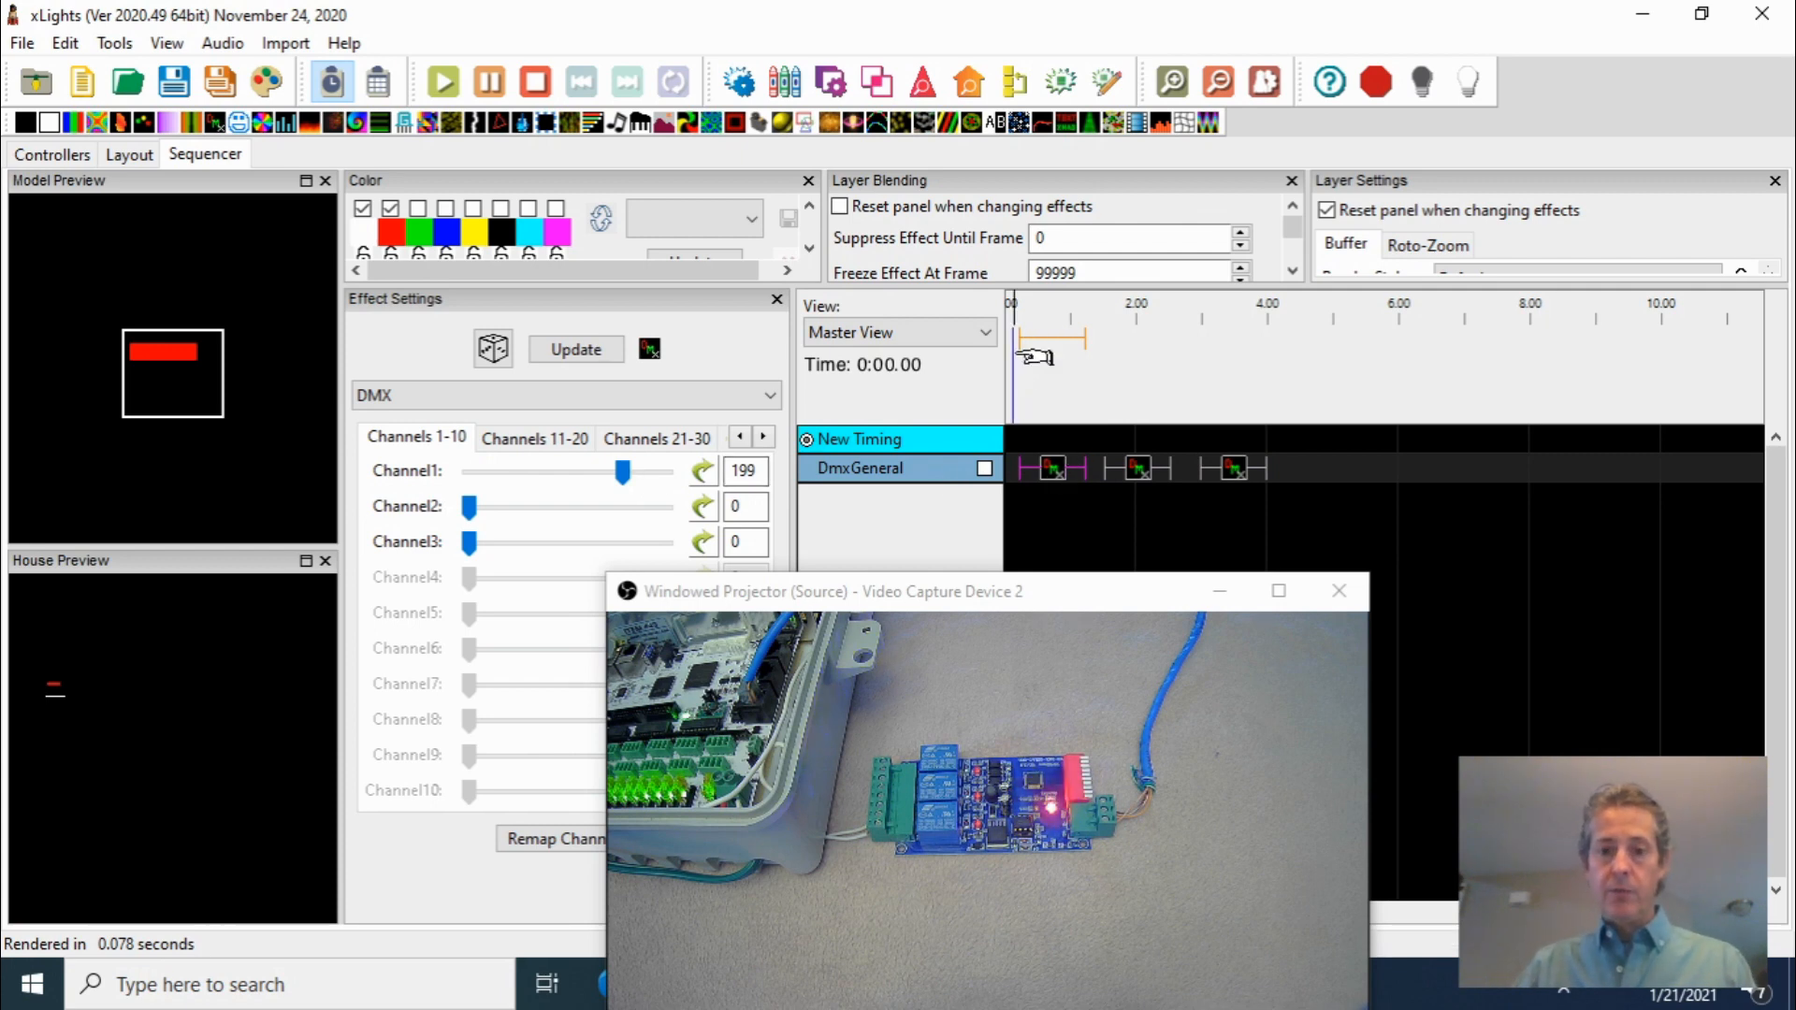
{"action": "key", "text": "space"}
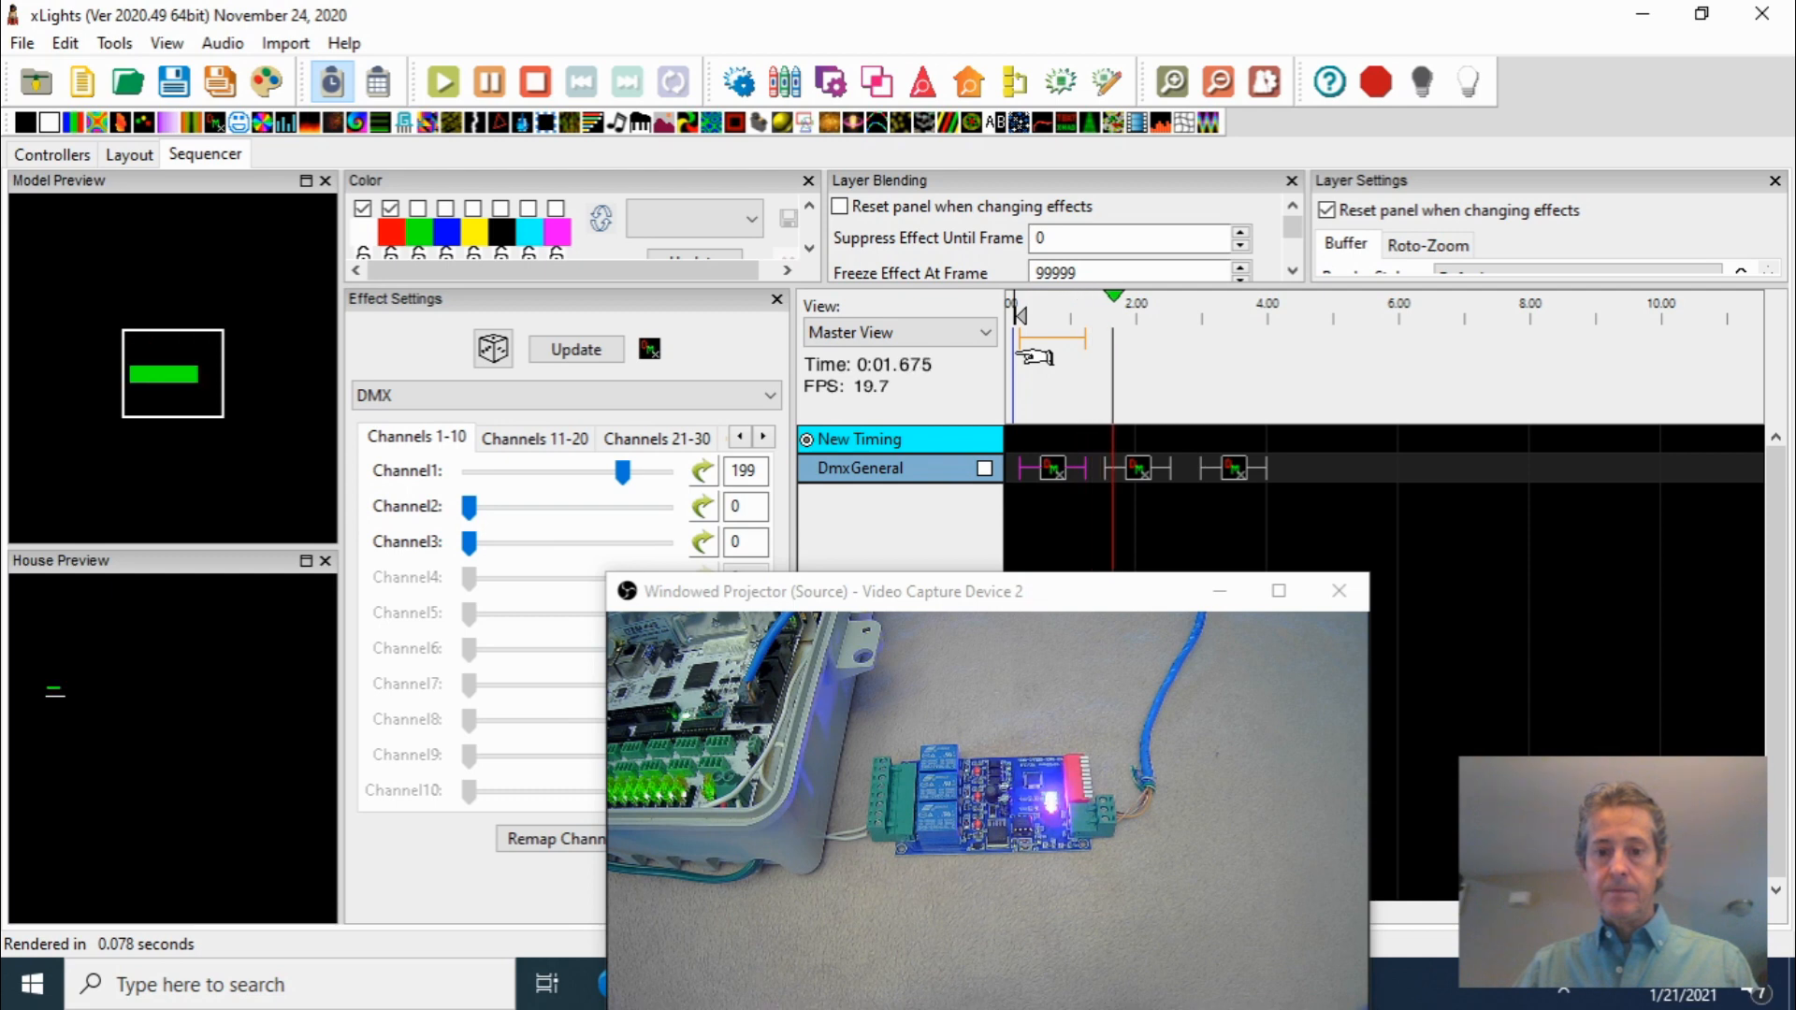
{"action": "key", "text": "space"}
Turn output to lights on and play the sequence to drive the relay board, then stop playback
{"action": "left_click", "coordinate": [1471, 87]}
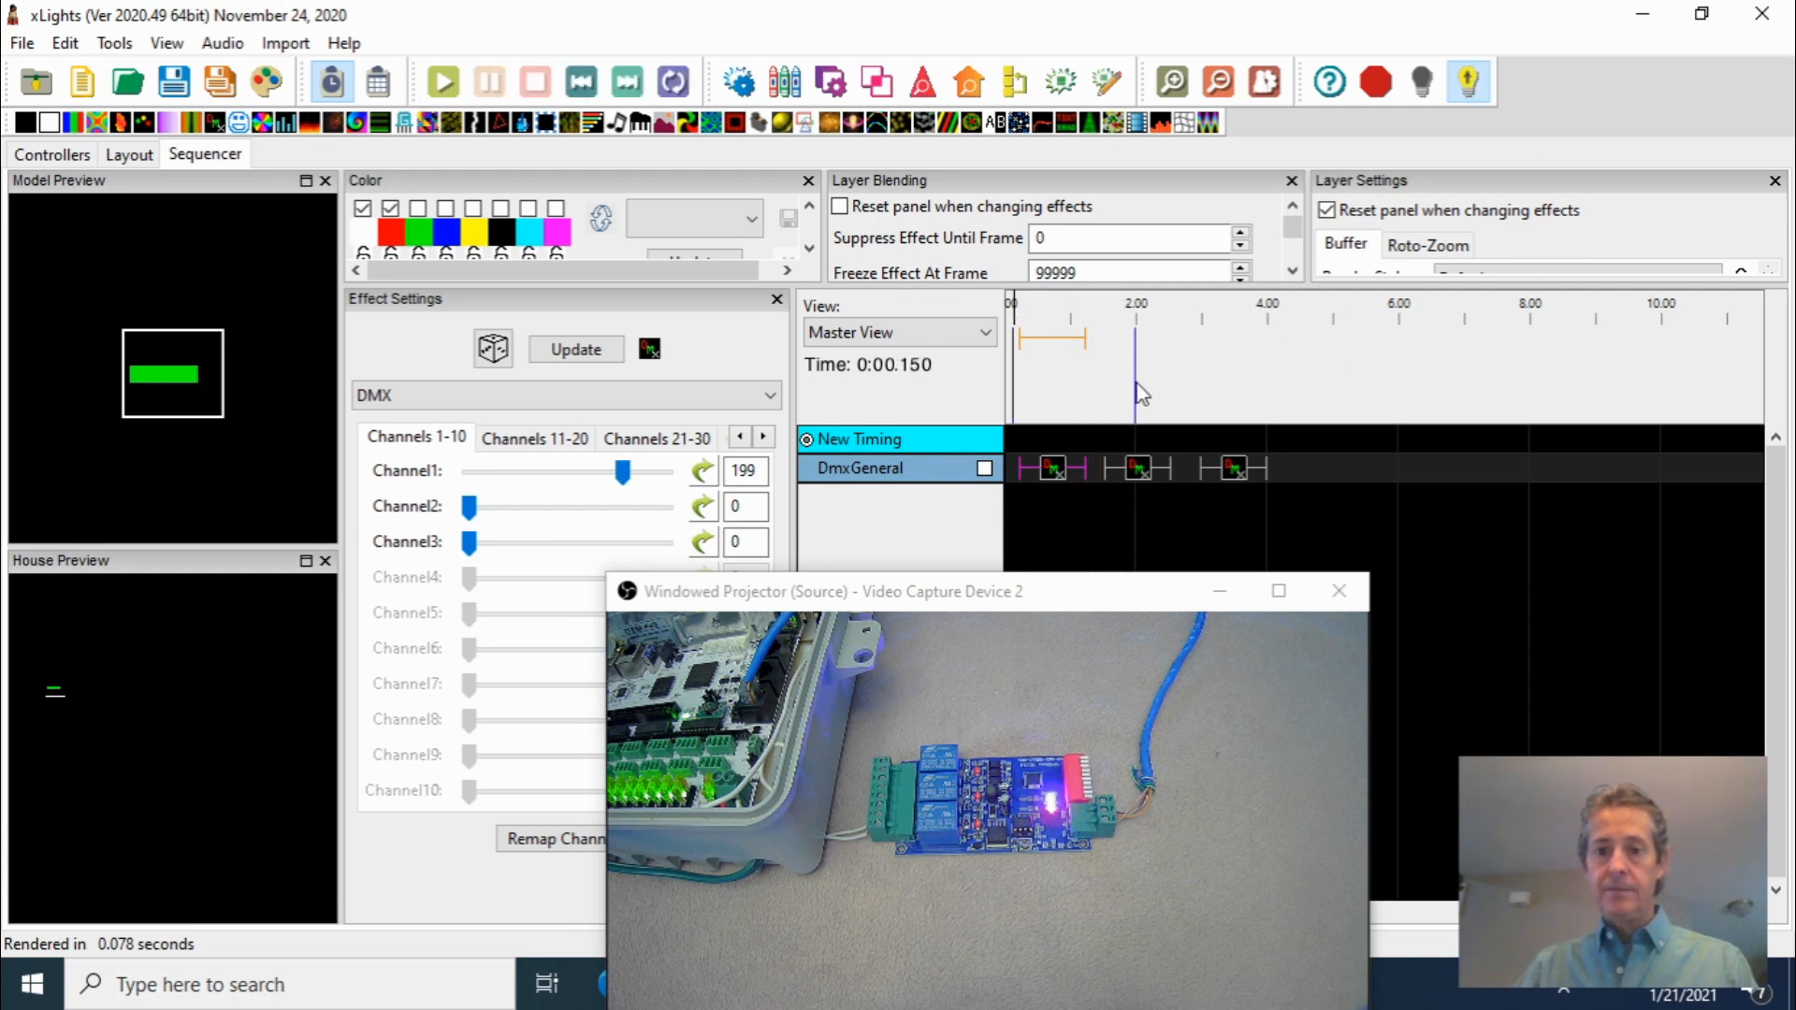
{"action": "key", "text": "space"}
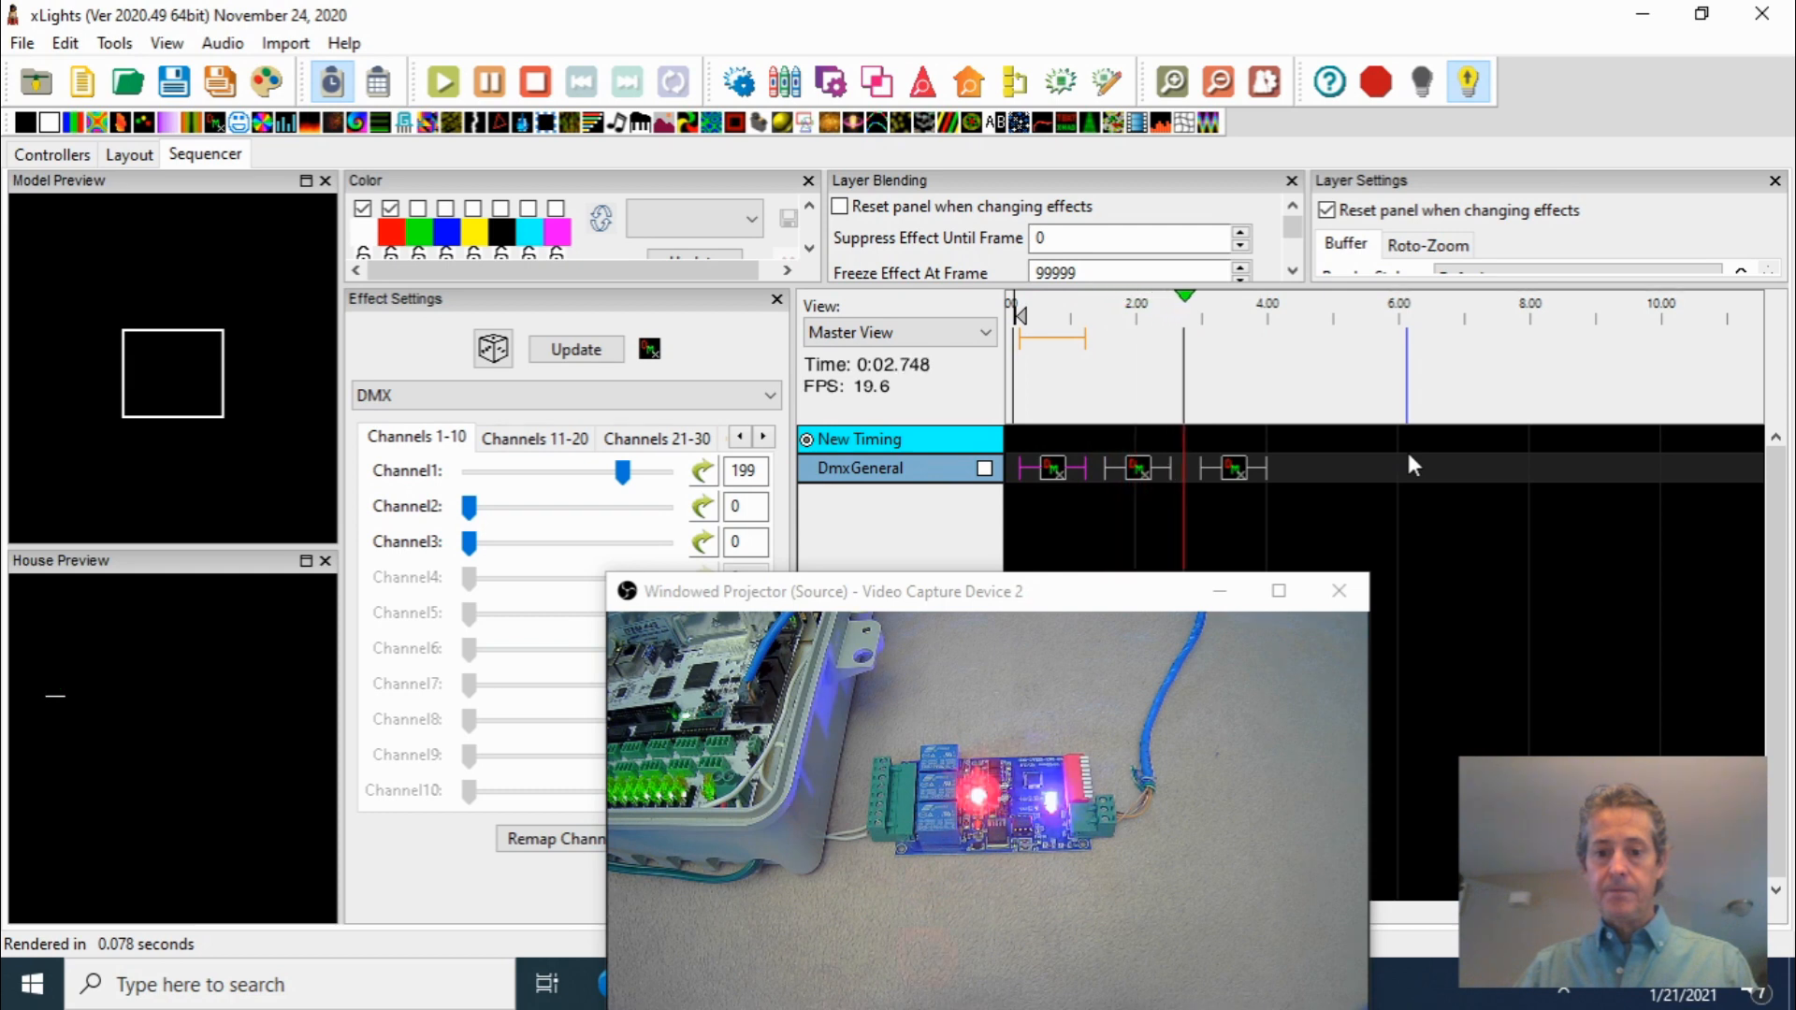
{"action": "key", "text": "space"}
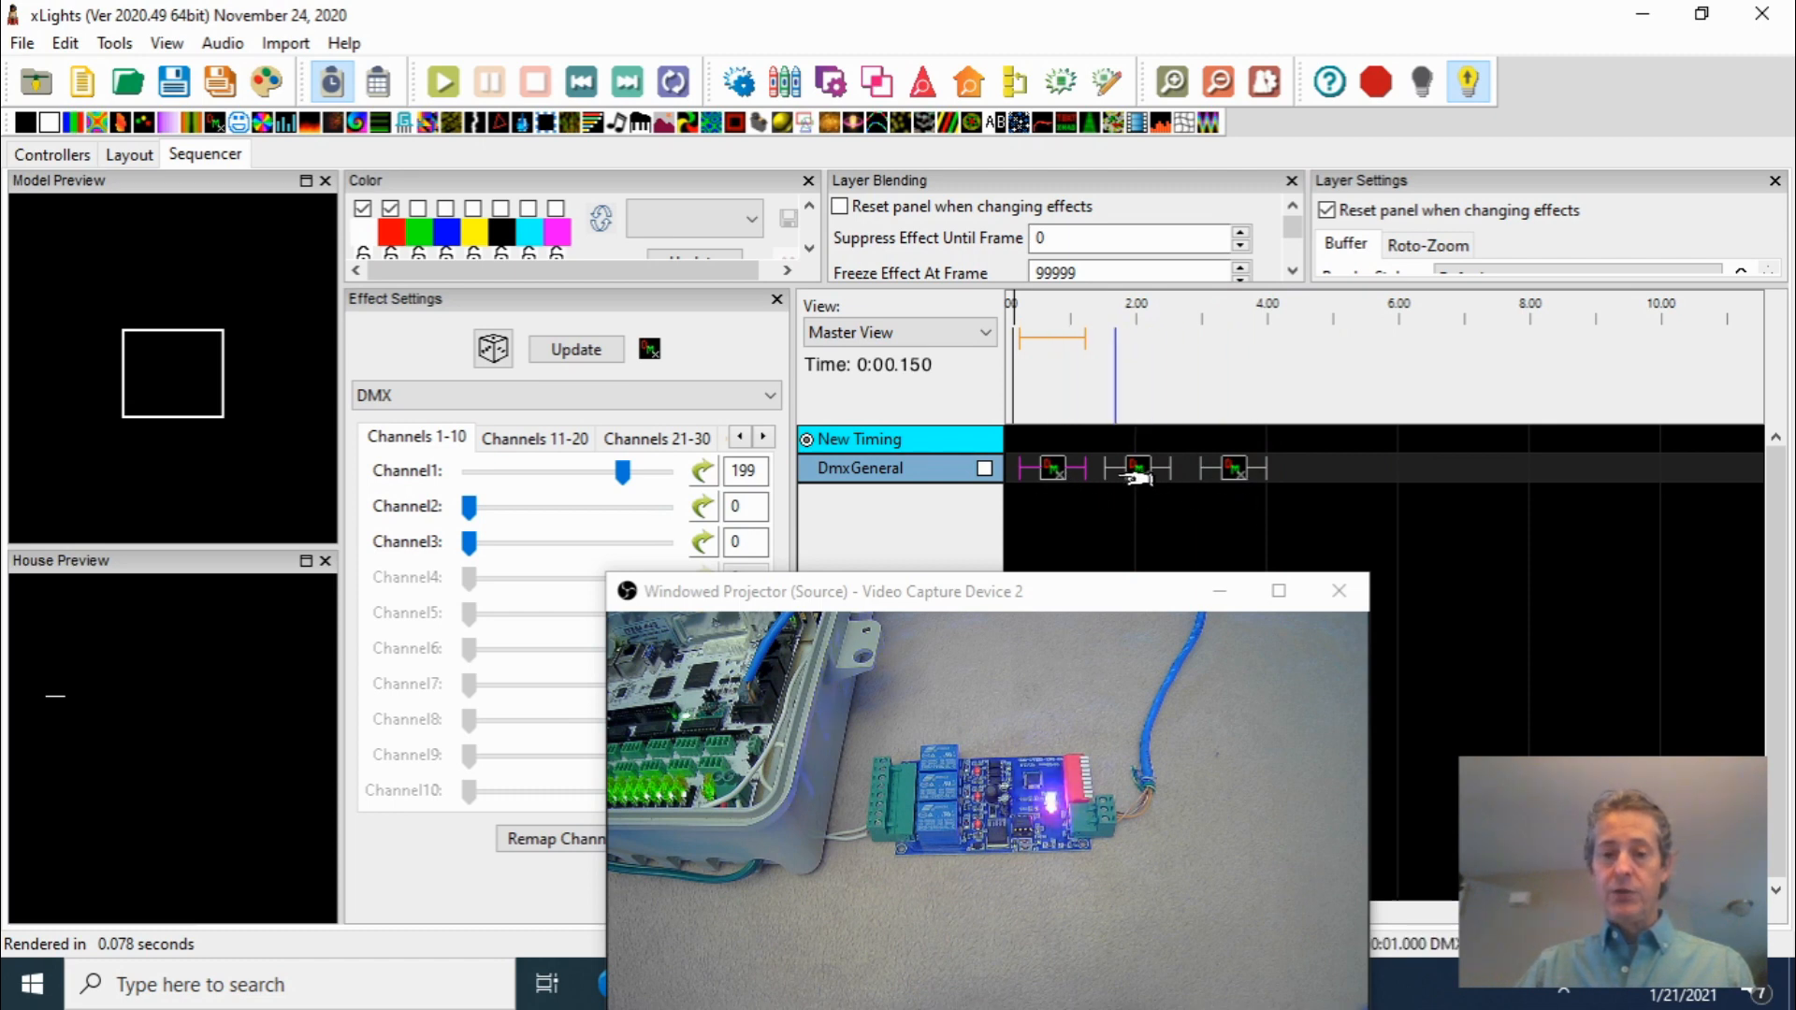
Insert a layer below the DmxGeneral row and place a DMX effect on the new layer
{"action": "right_click", "coordinate": [899, 468]}
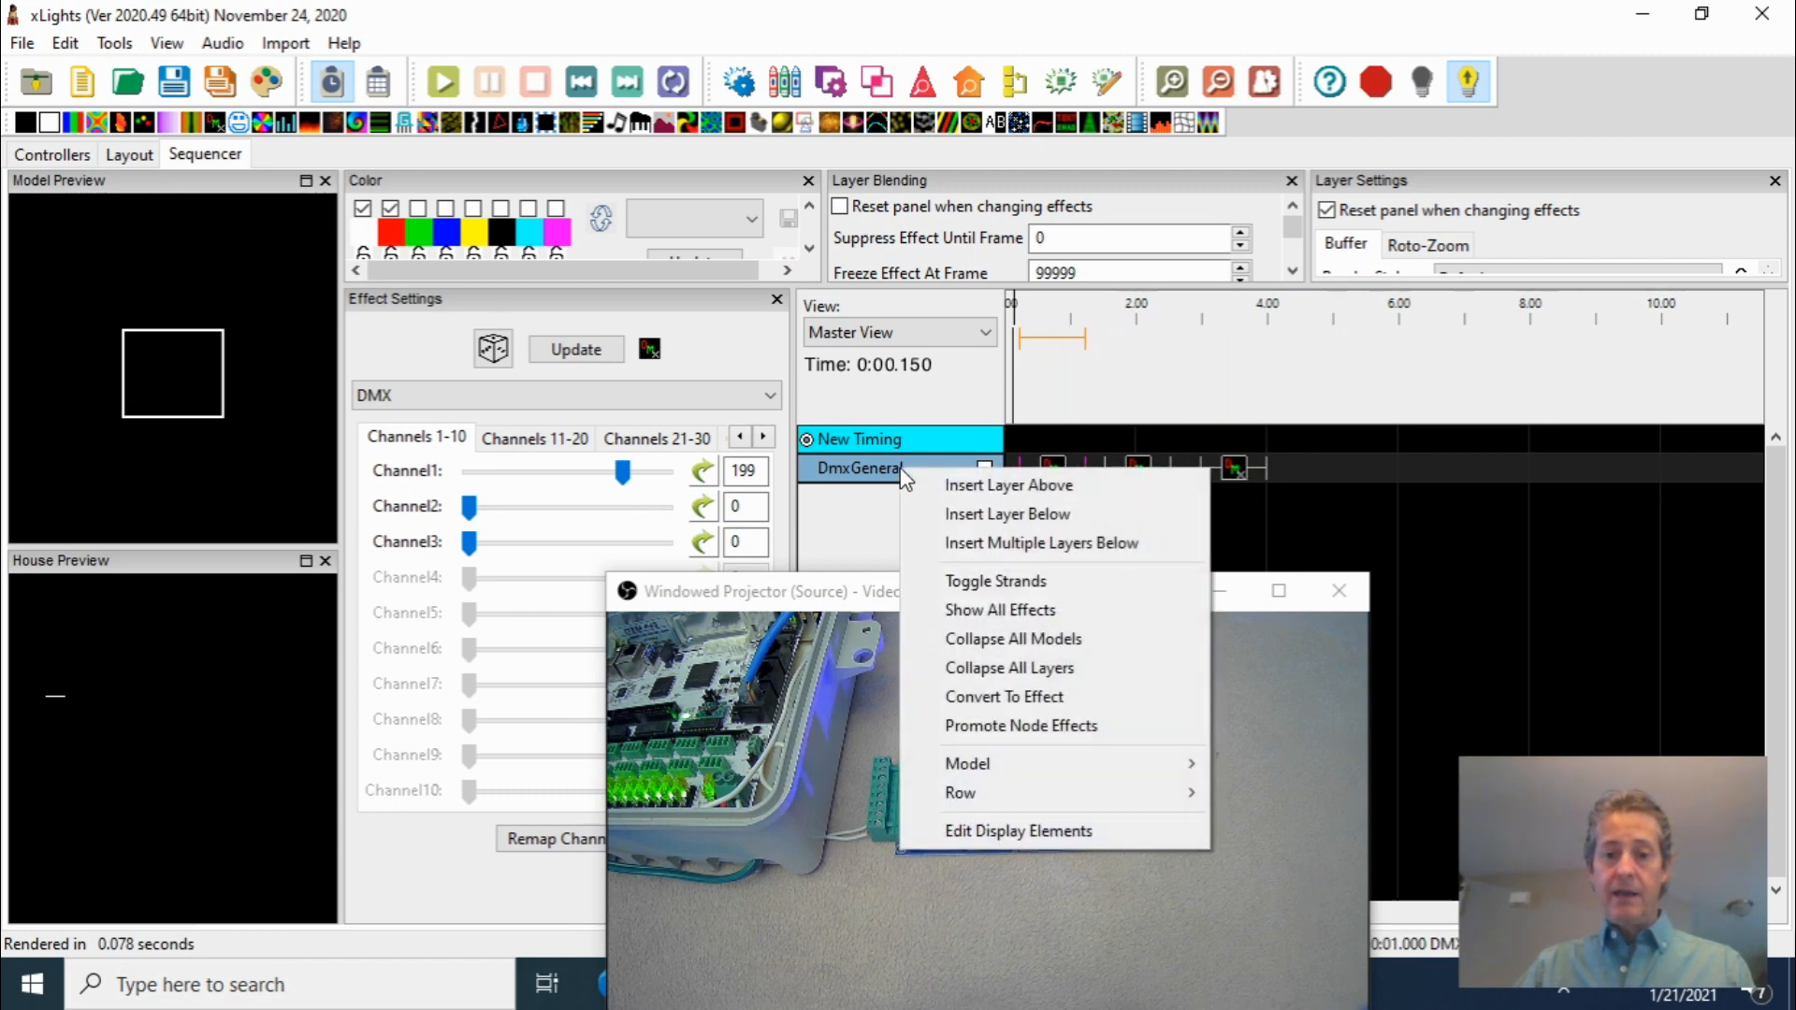
{"action": "left_click", "coordinate": [965, 514]}
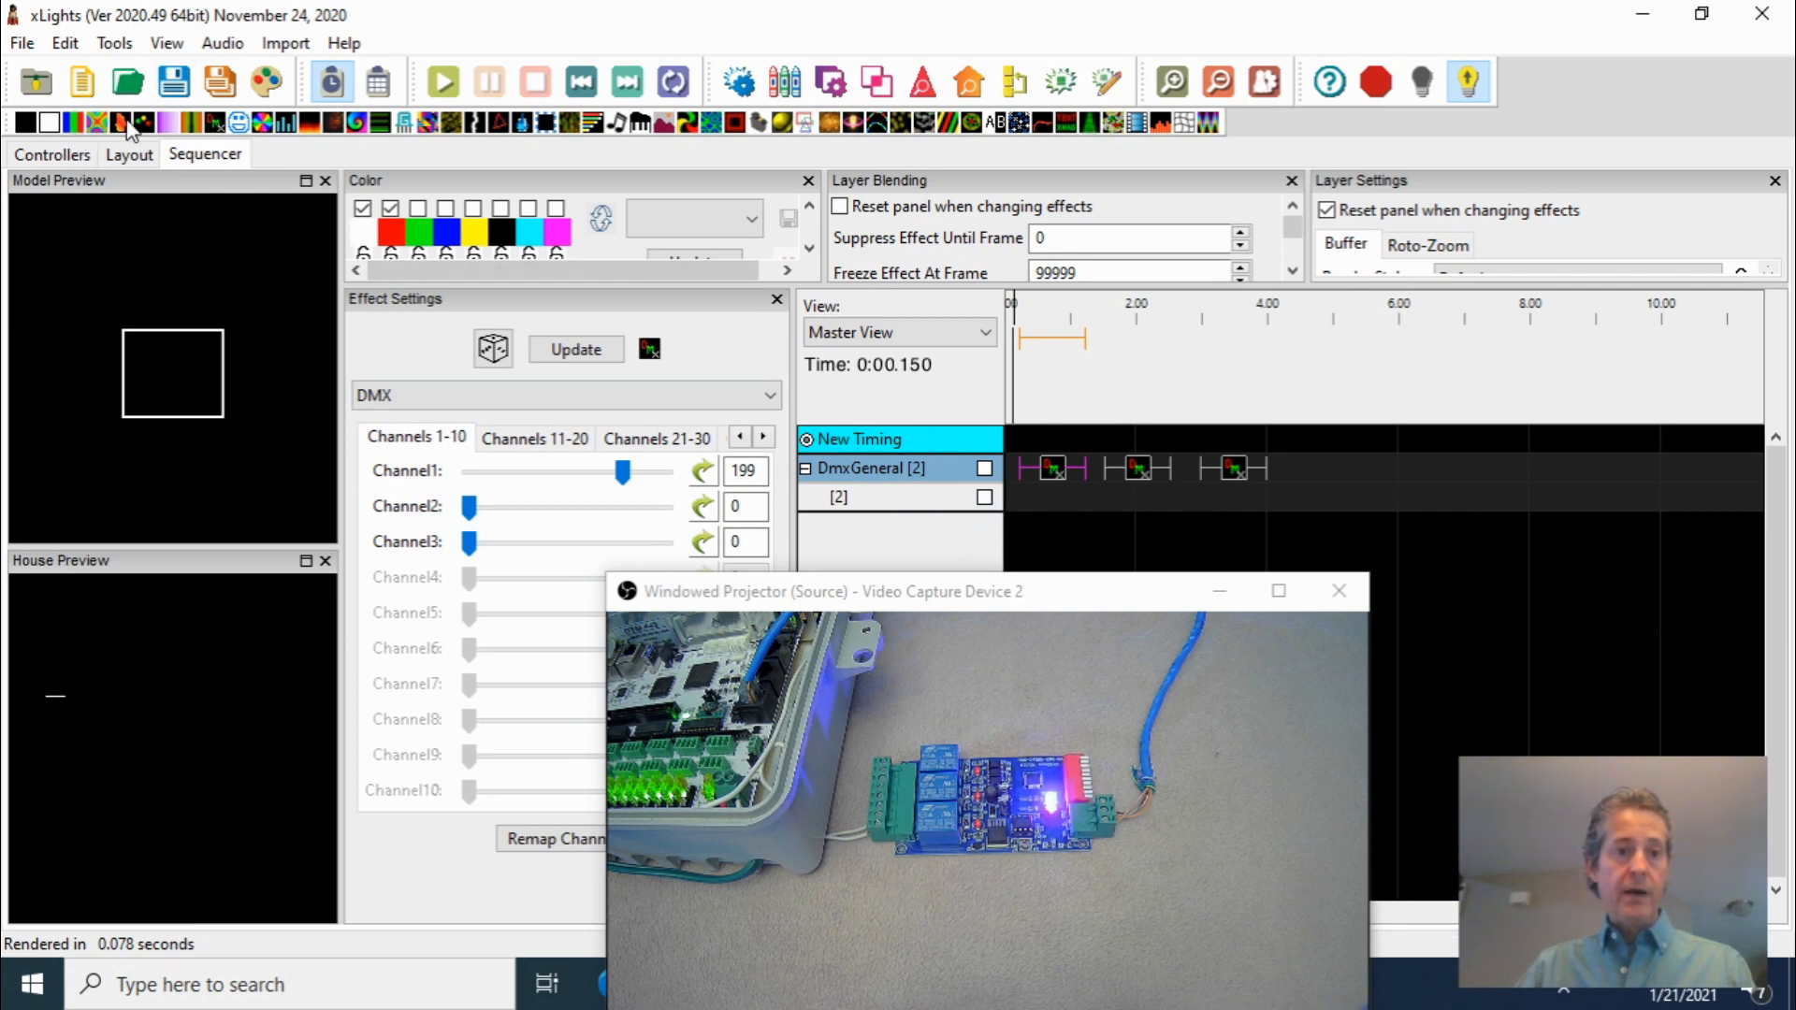
{"action": "left_click_drag", "start_coordinate": [216, 127], "coordinate": [1104, 514]}
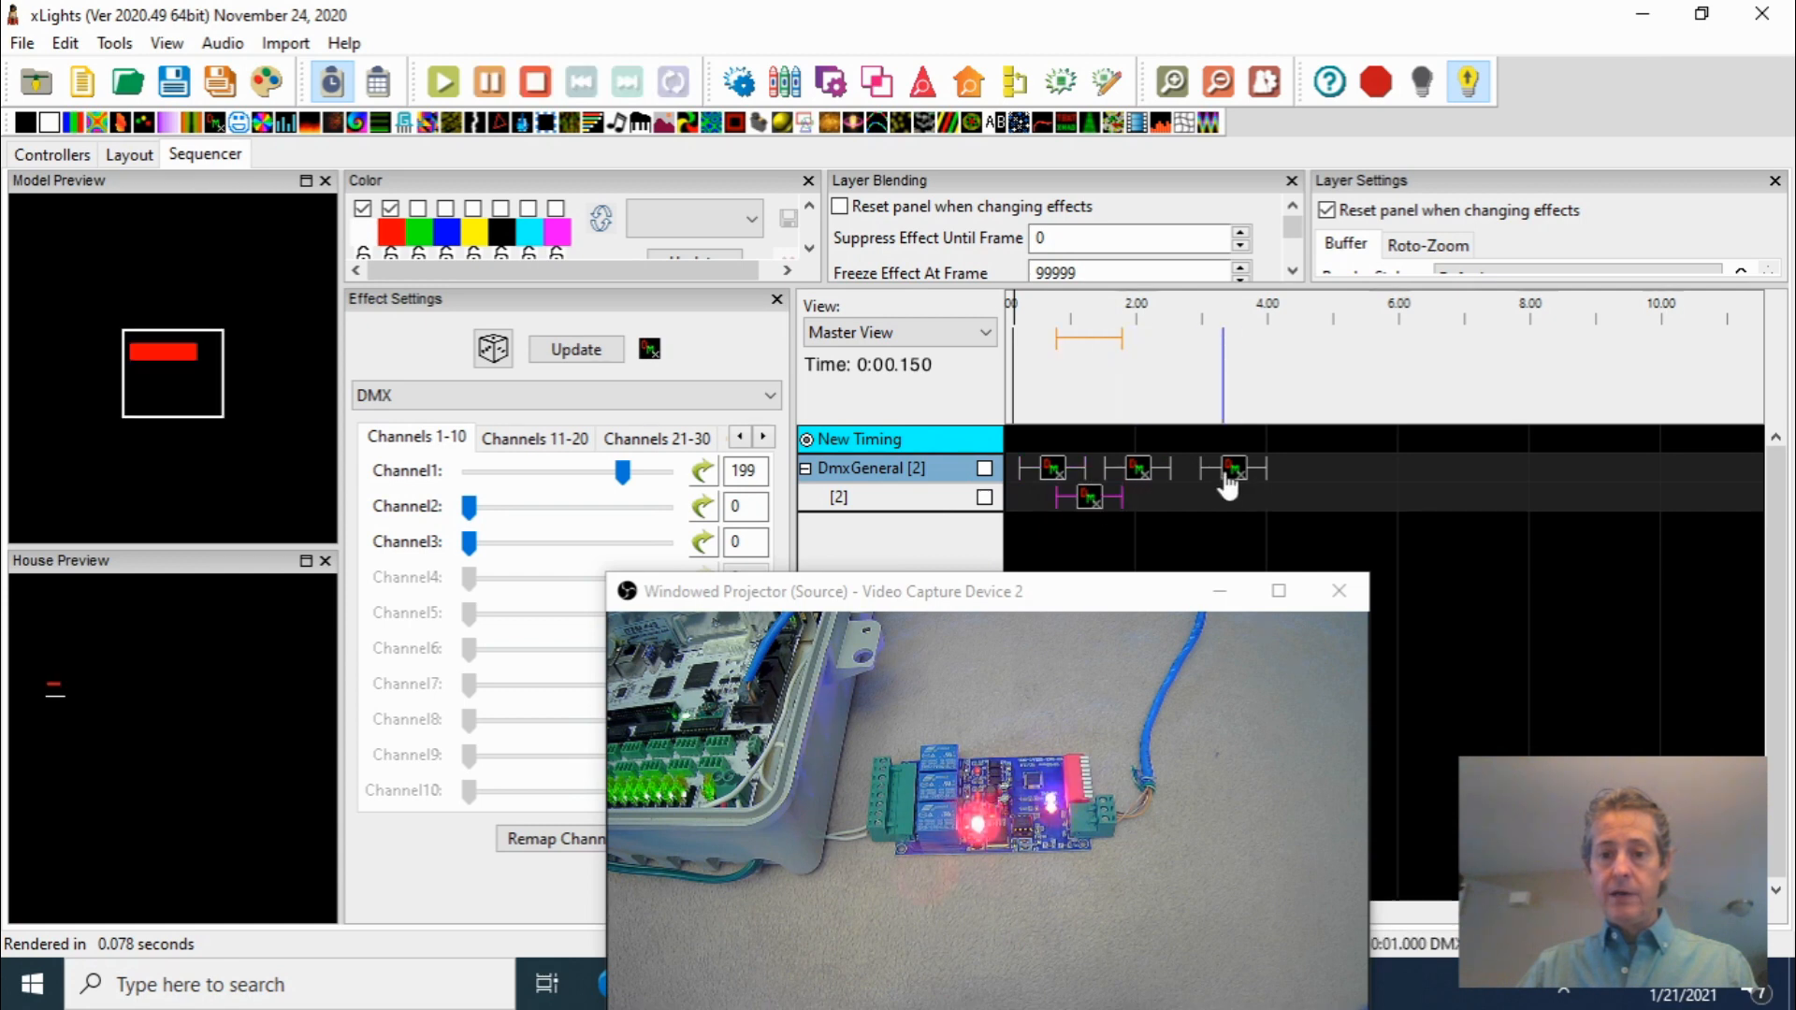
Turn output to lights off and shift the DMX effects on both layers slightly later in the timeline
{"action": "left_click_drag", "start_coordinate": [1229, 469], "coordinate": [1283, 470]}
{"action": "left_click", "coordinate": [1463, 83]}
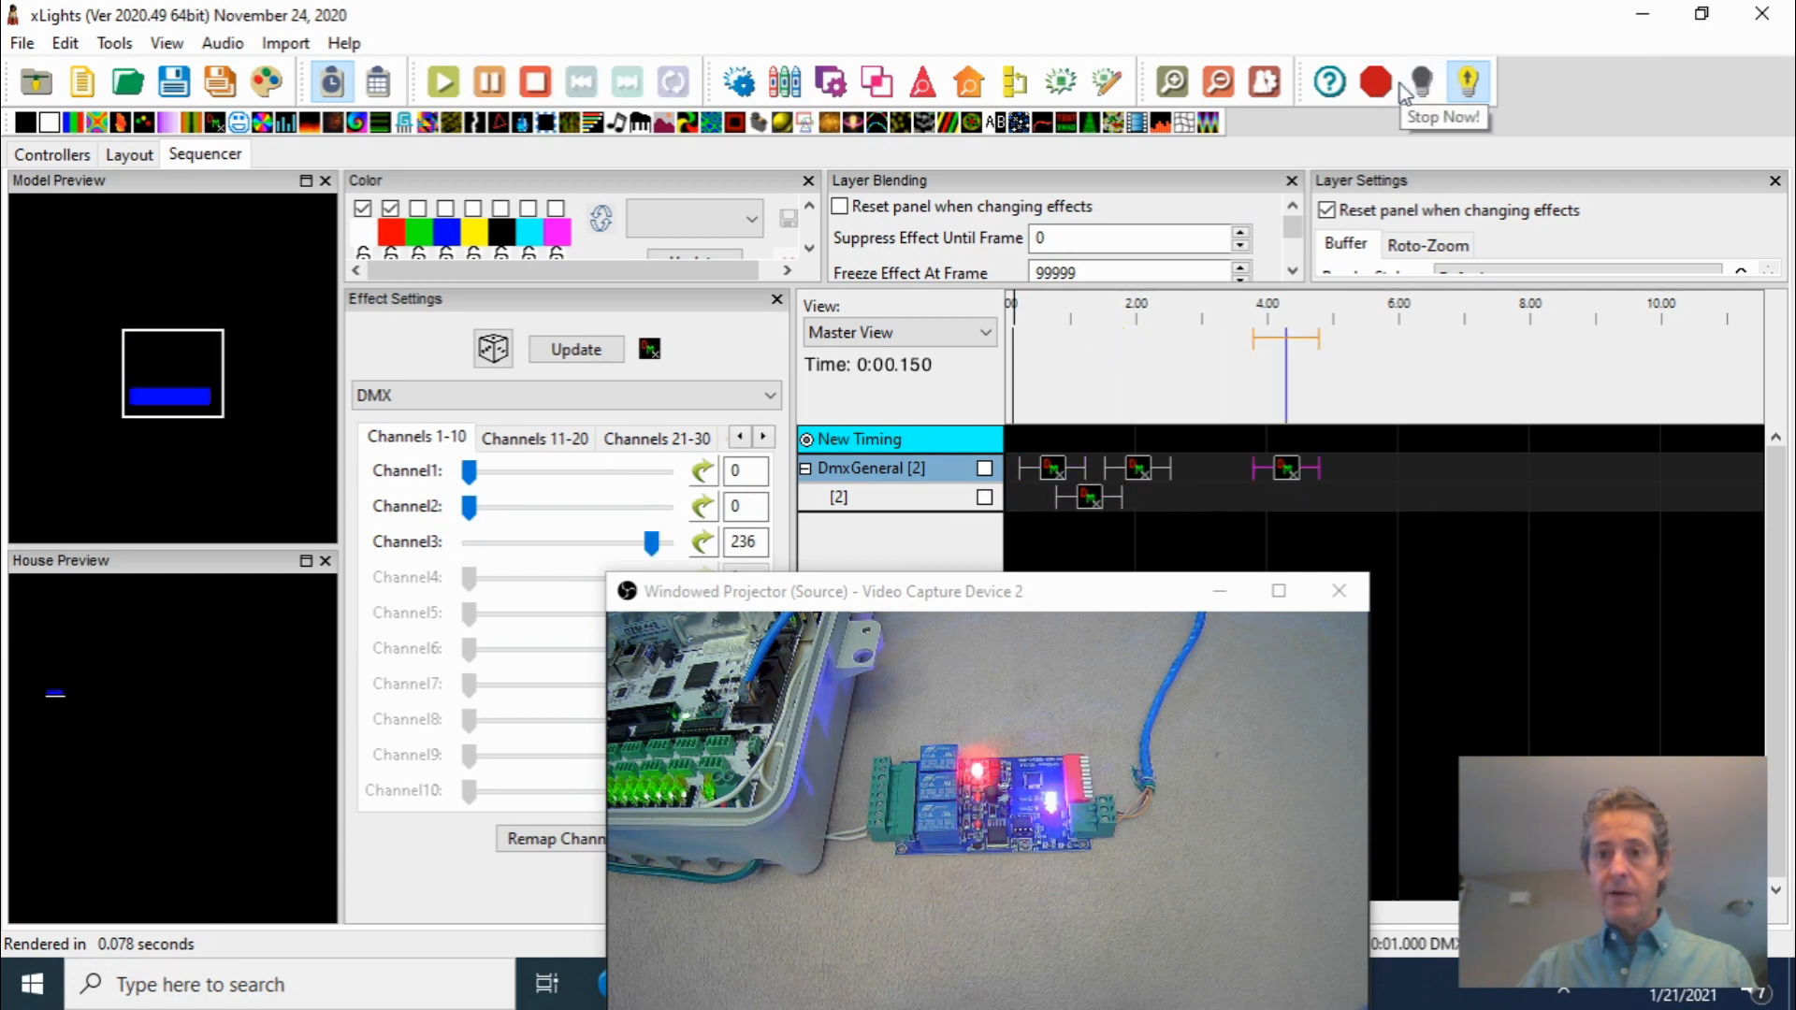
{"action": "left_click", "coordinate": [1184, 374]}
{"action": "left_click_drag", "start_coordinate": [1136, 472], "coordinate": [1203, 481]}
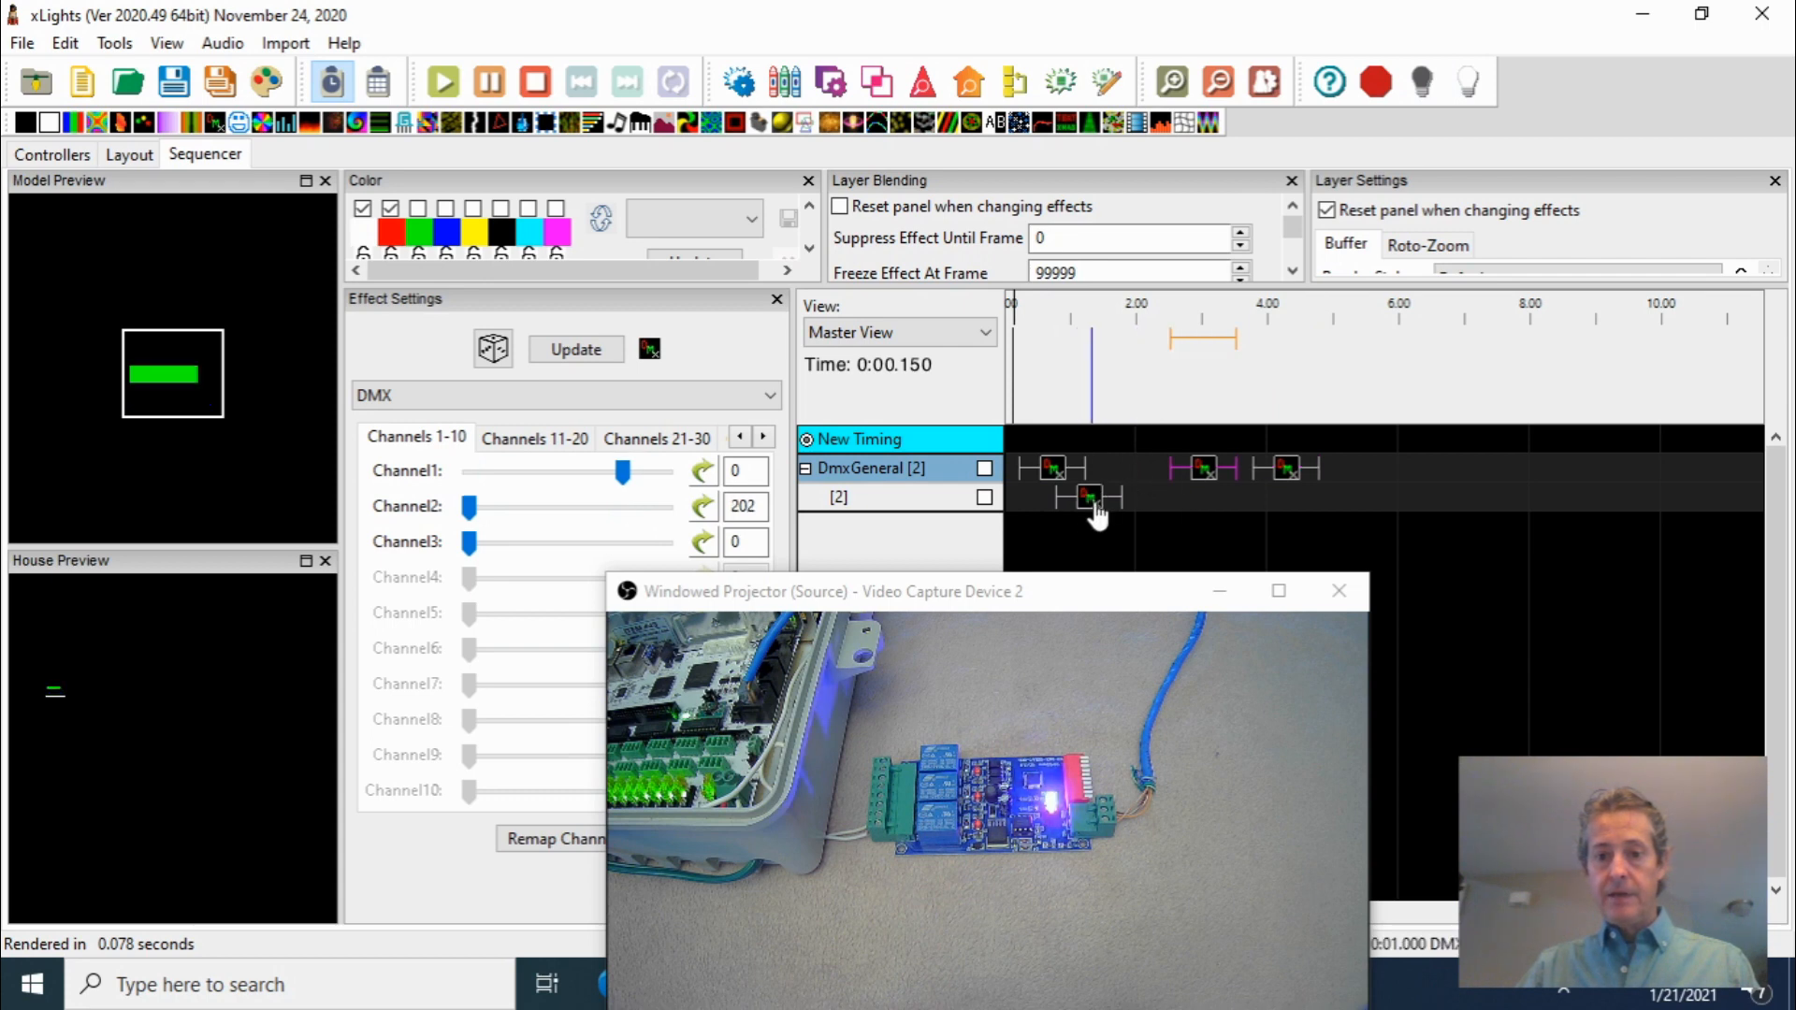
{"action": "left_click_drag", "start_coordinate": [1088, 500], "coordinate": [1135, 507]}
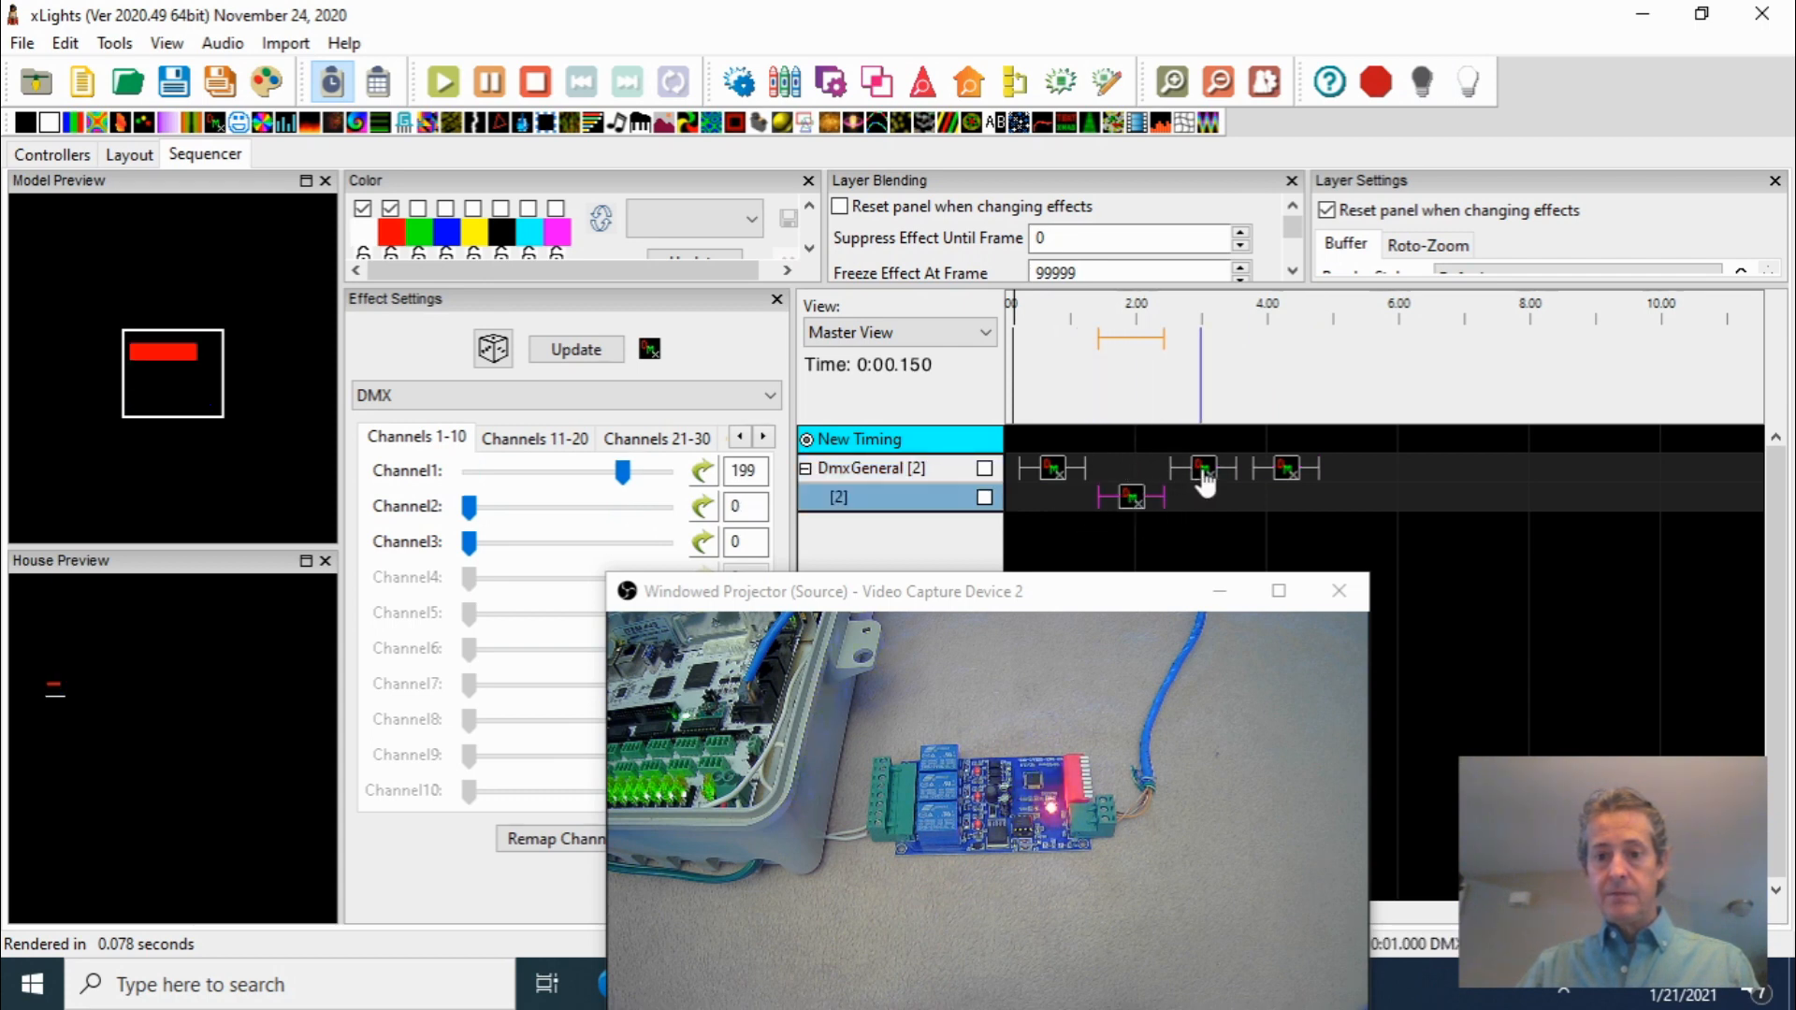
In the new layer's DMX effect, set Channel1 to 253 and Channel2 and Channel3 to 255
{"action": "left_click", "coordinate": [1201, 472]}
{"action": "left_click", "coordinate": [1138, 503]}
{"action": "left_click_drag", "start_coordinate": [469, 506], "coordinate": [657, 506]}
{"action": "left_click_drag", "start_coordinate": [465, 558], "coordinate": [661, 543]}
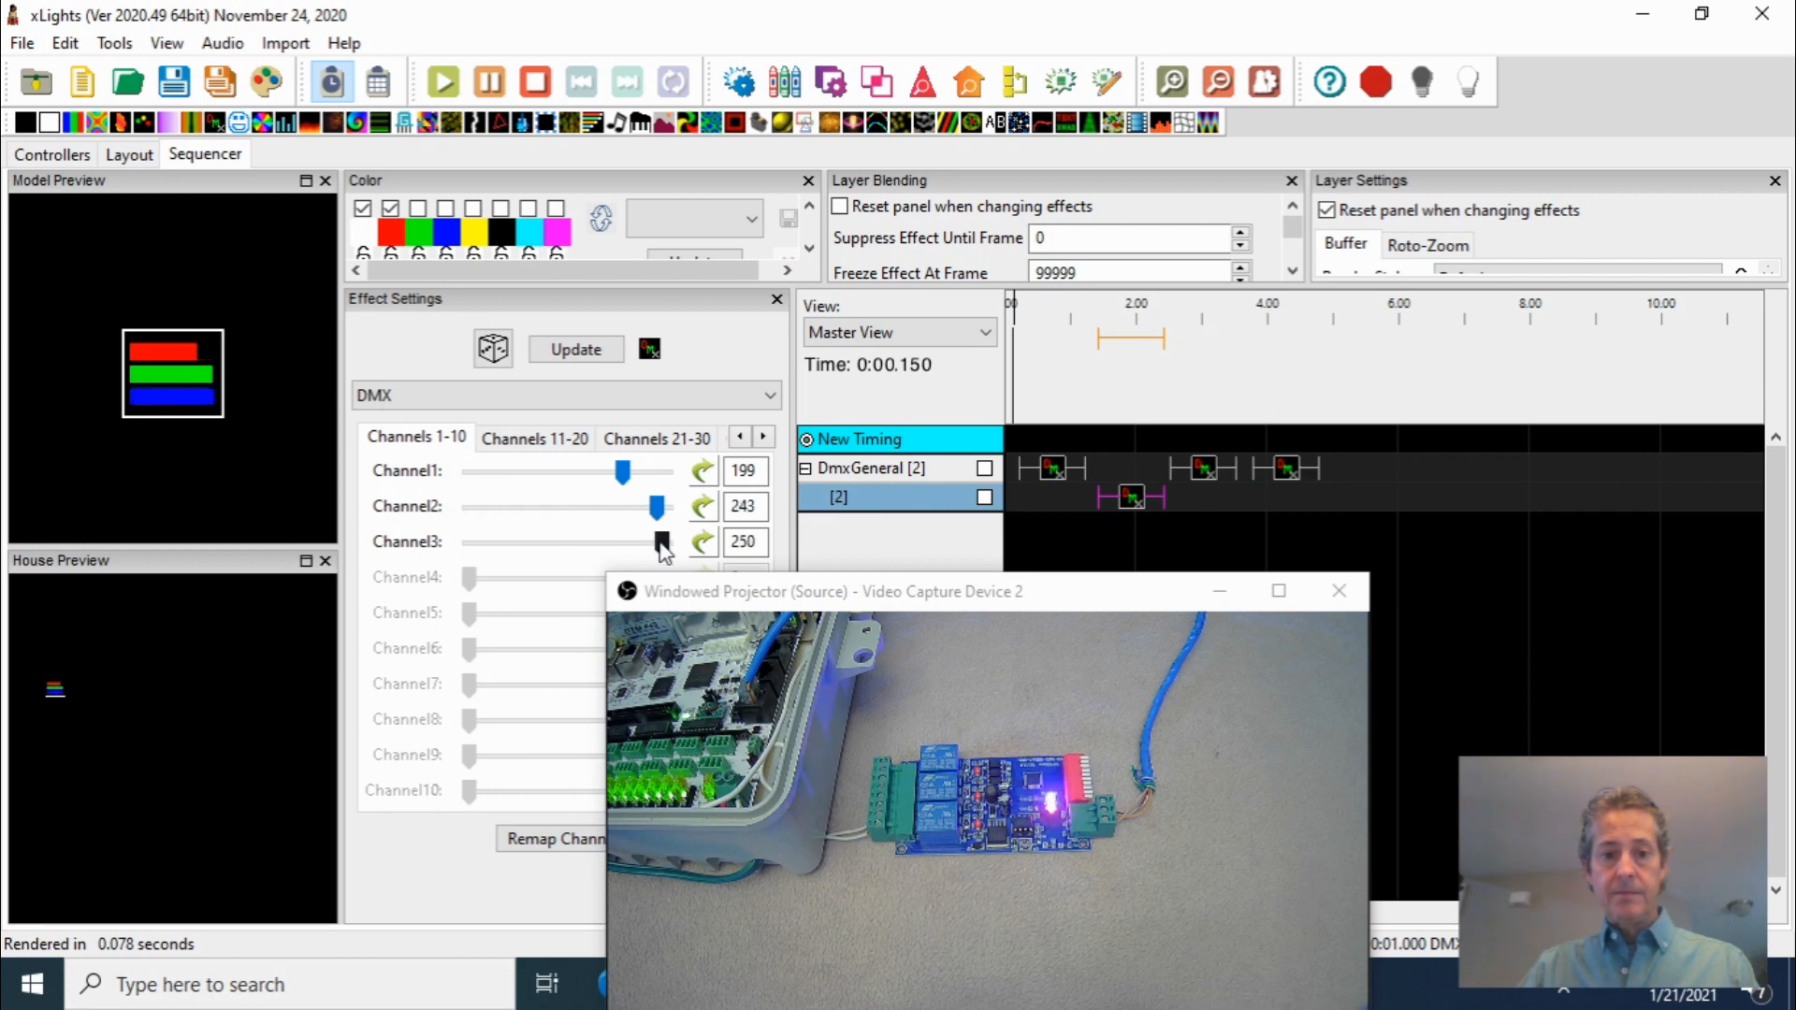
{"action": "left_click_drag", "start_coordinate": [622, 471], "coordinate": [675, 550]}
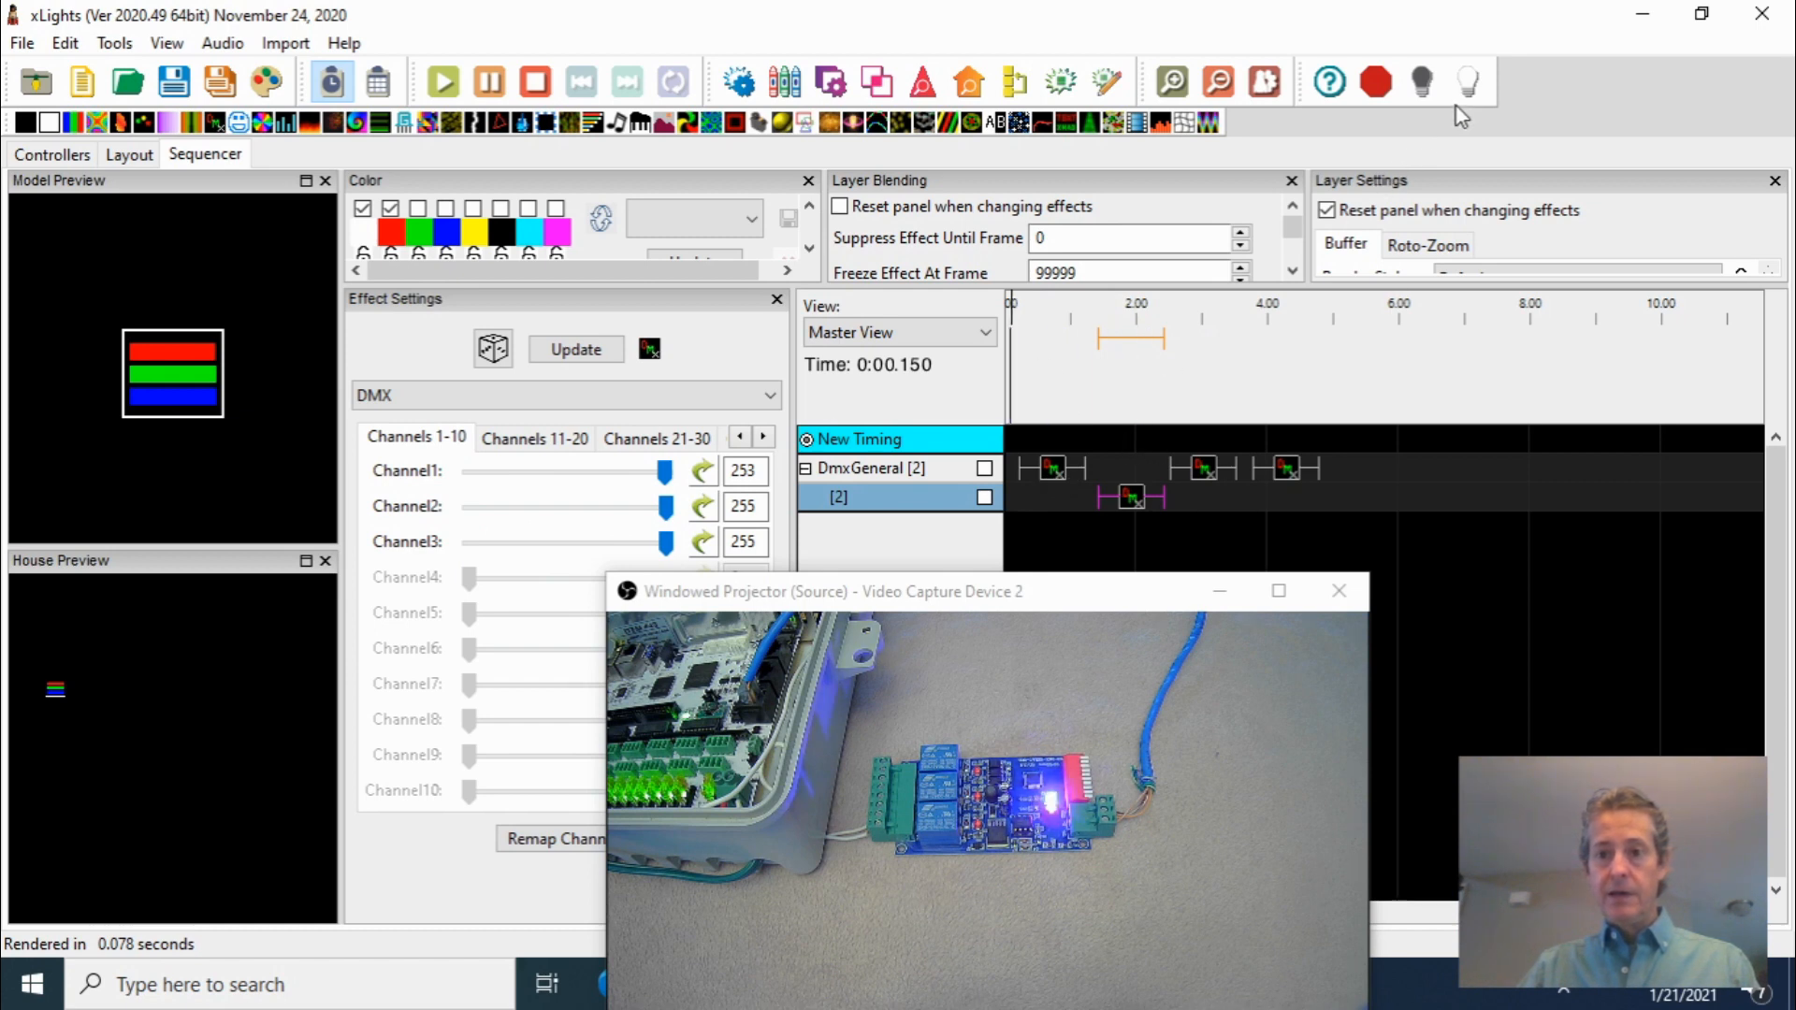
Re-enable output to lights and play the sequence on the relay board, then stop it
{"action": "left_click", "coordinate": [1467, 82]}
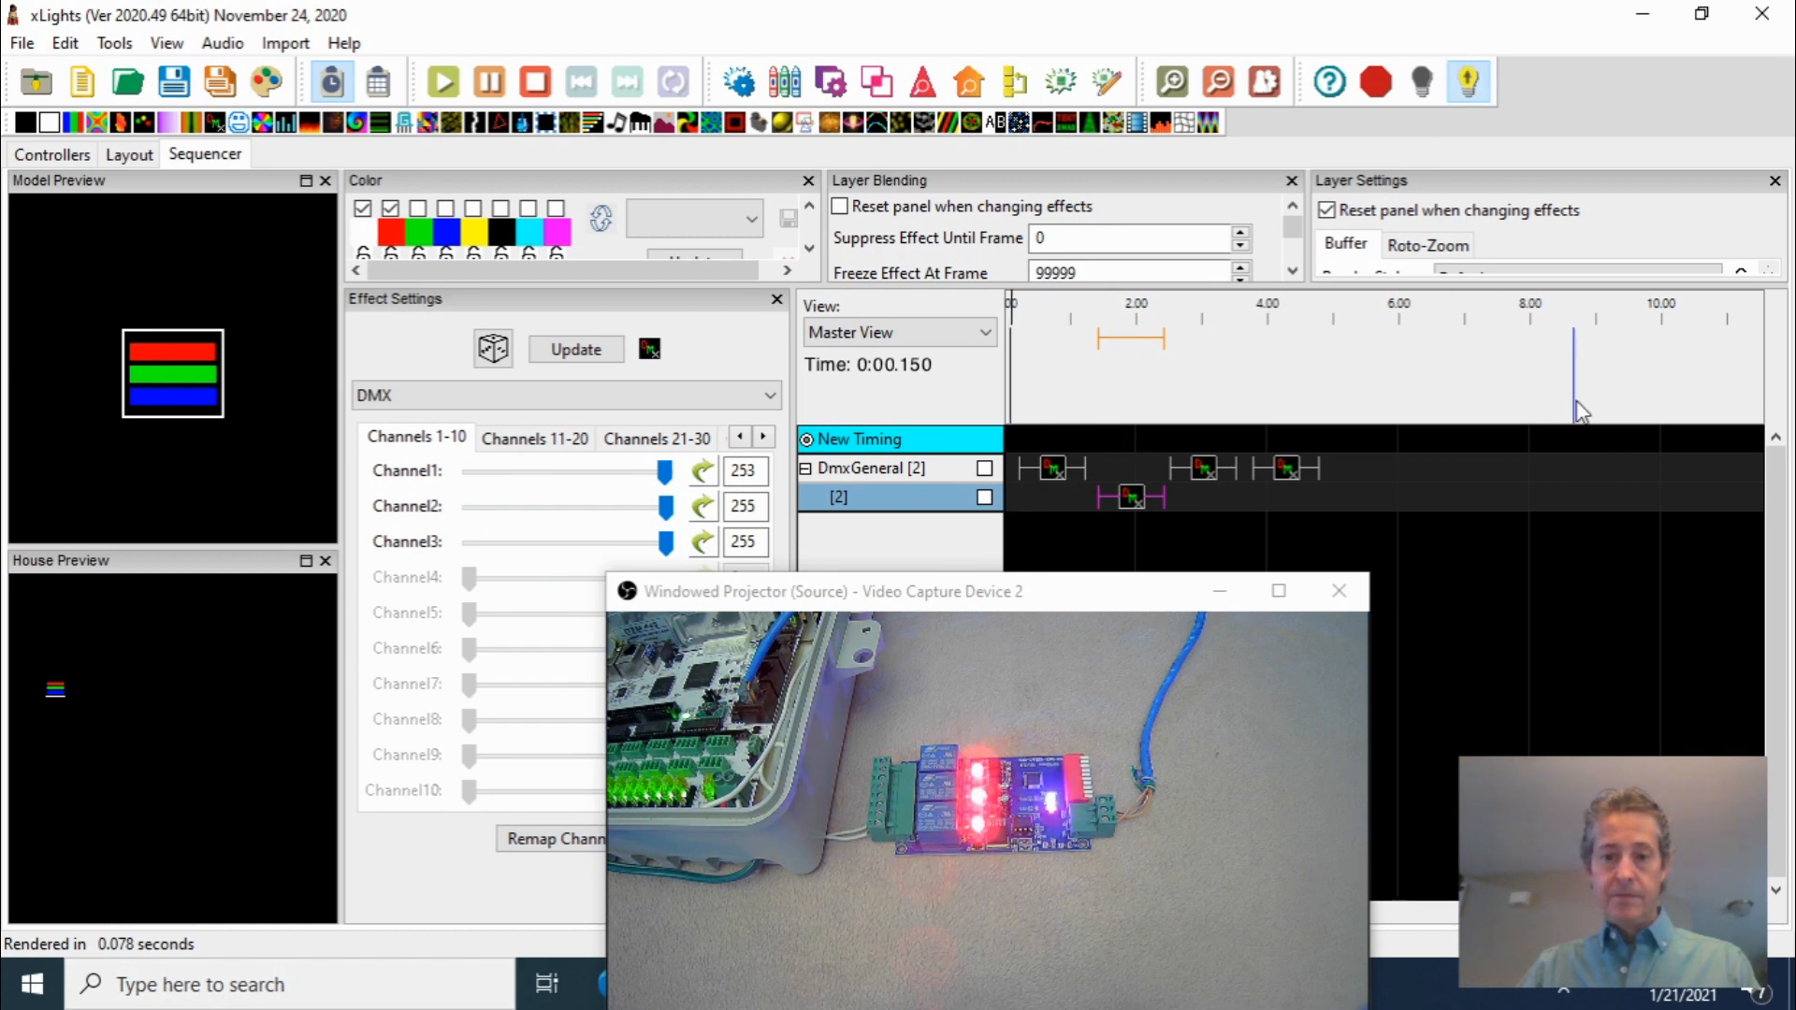
{"action": "key", "text": "space"}
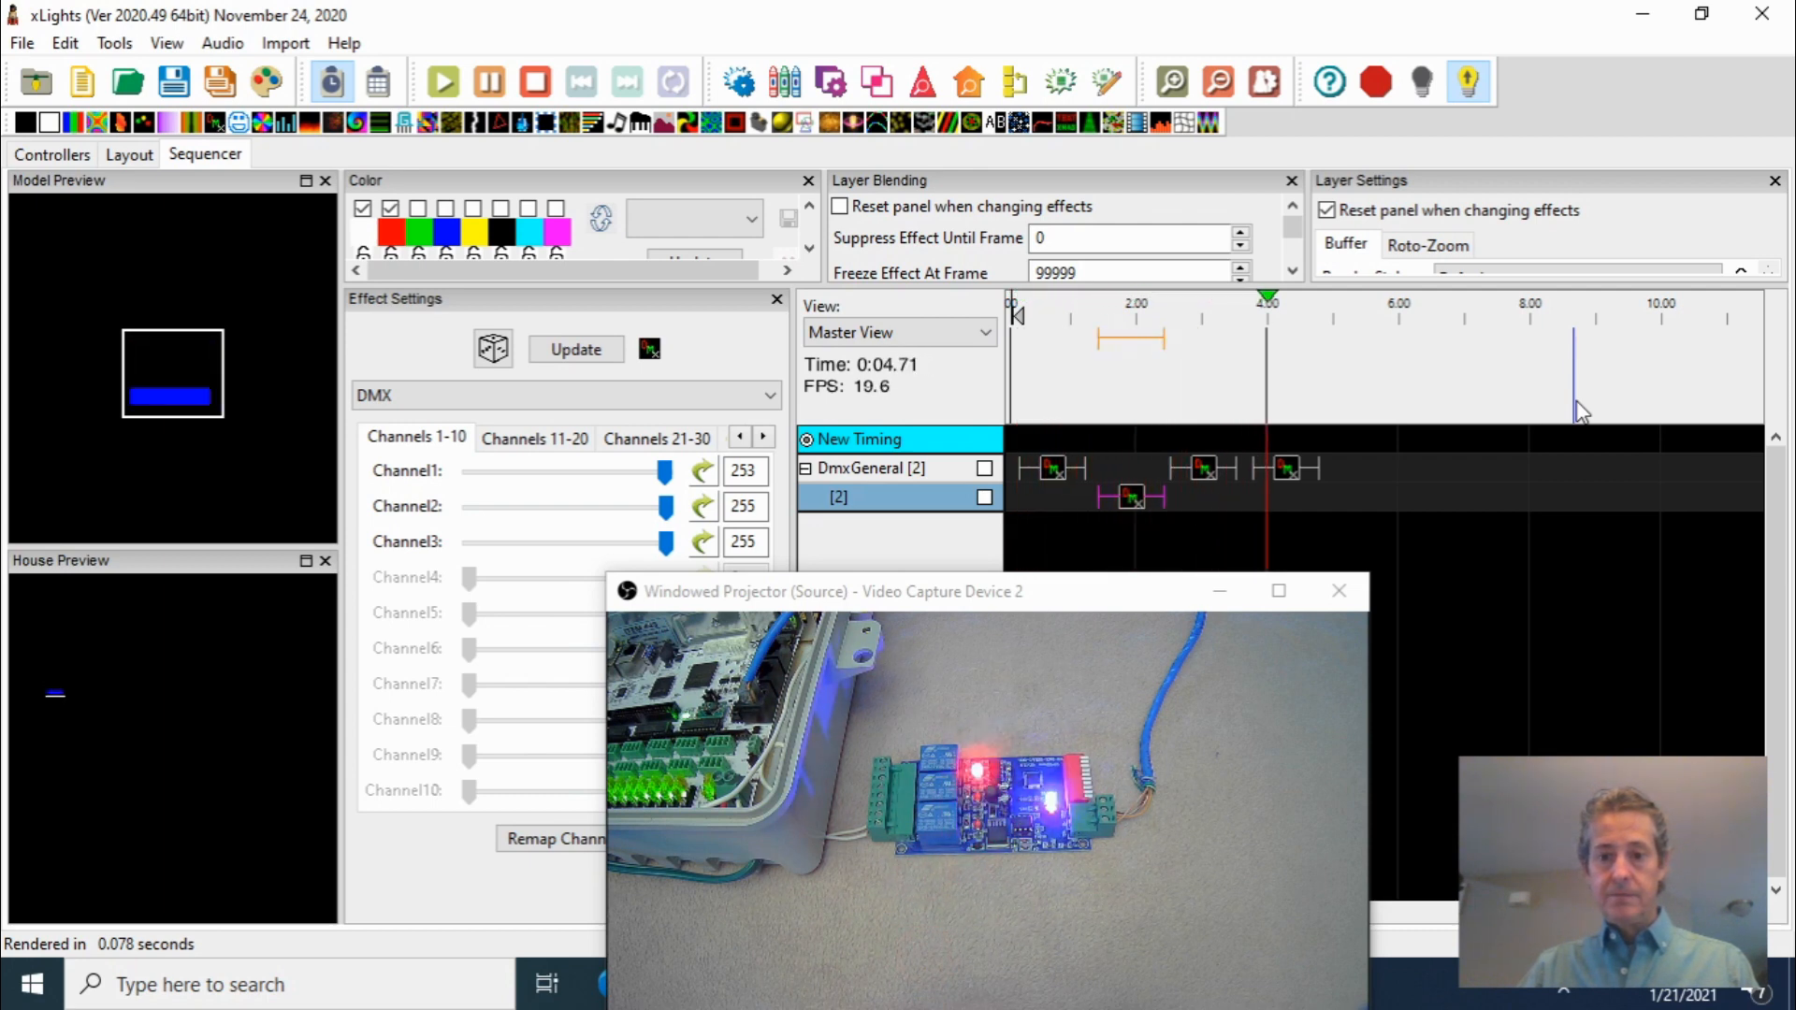
{"action": "key", "text": "space"}
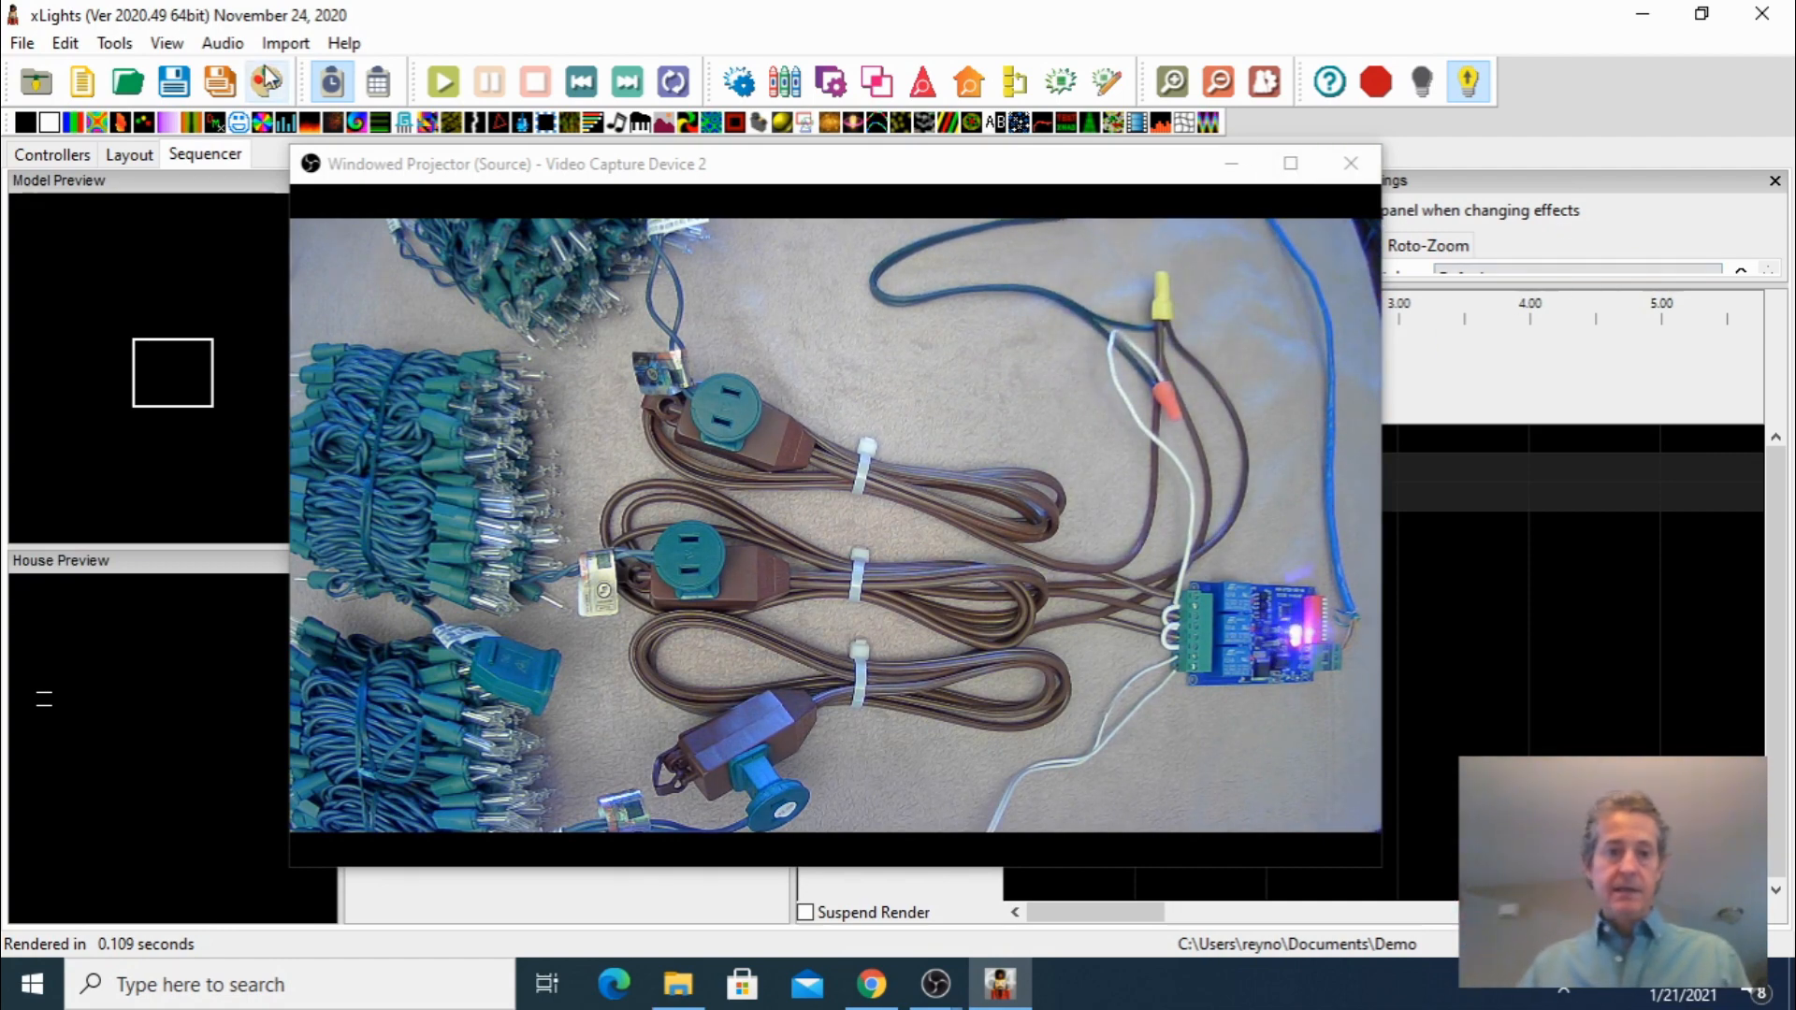
{"action": "left_click_drag", "start_coordinate": [292, 147], "coordinate": [469, 461]}
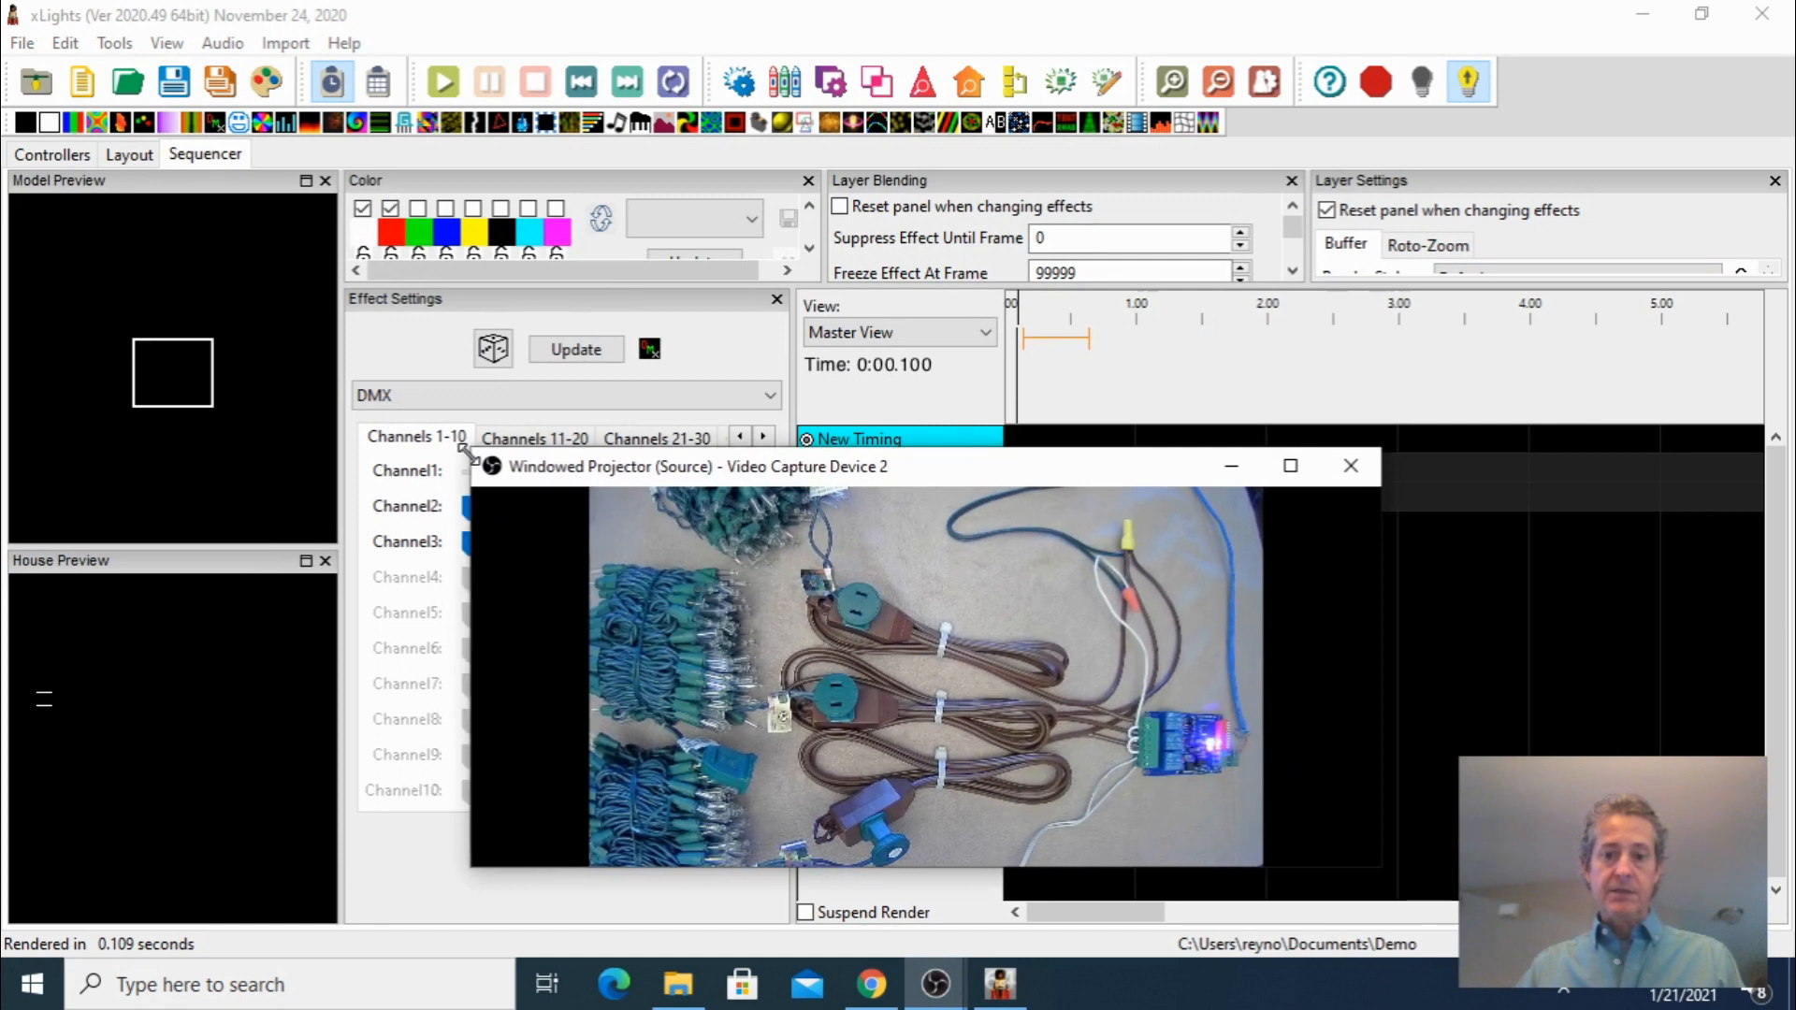
{"action": "left_click_drag", "start_coordinate": [945, 489], "coordinate": [926, 561]}
Play the sequence from the start, replay it from about 0.9 s, and stop playback
{"action": "left_click", "coordinate": [1014, 388]}
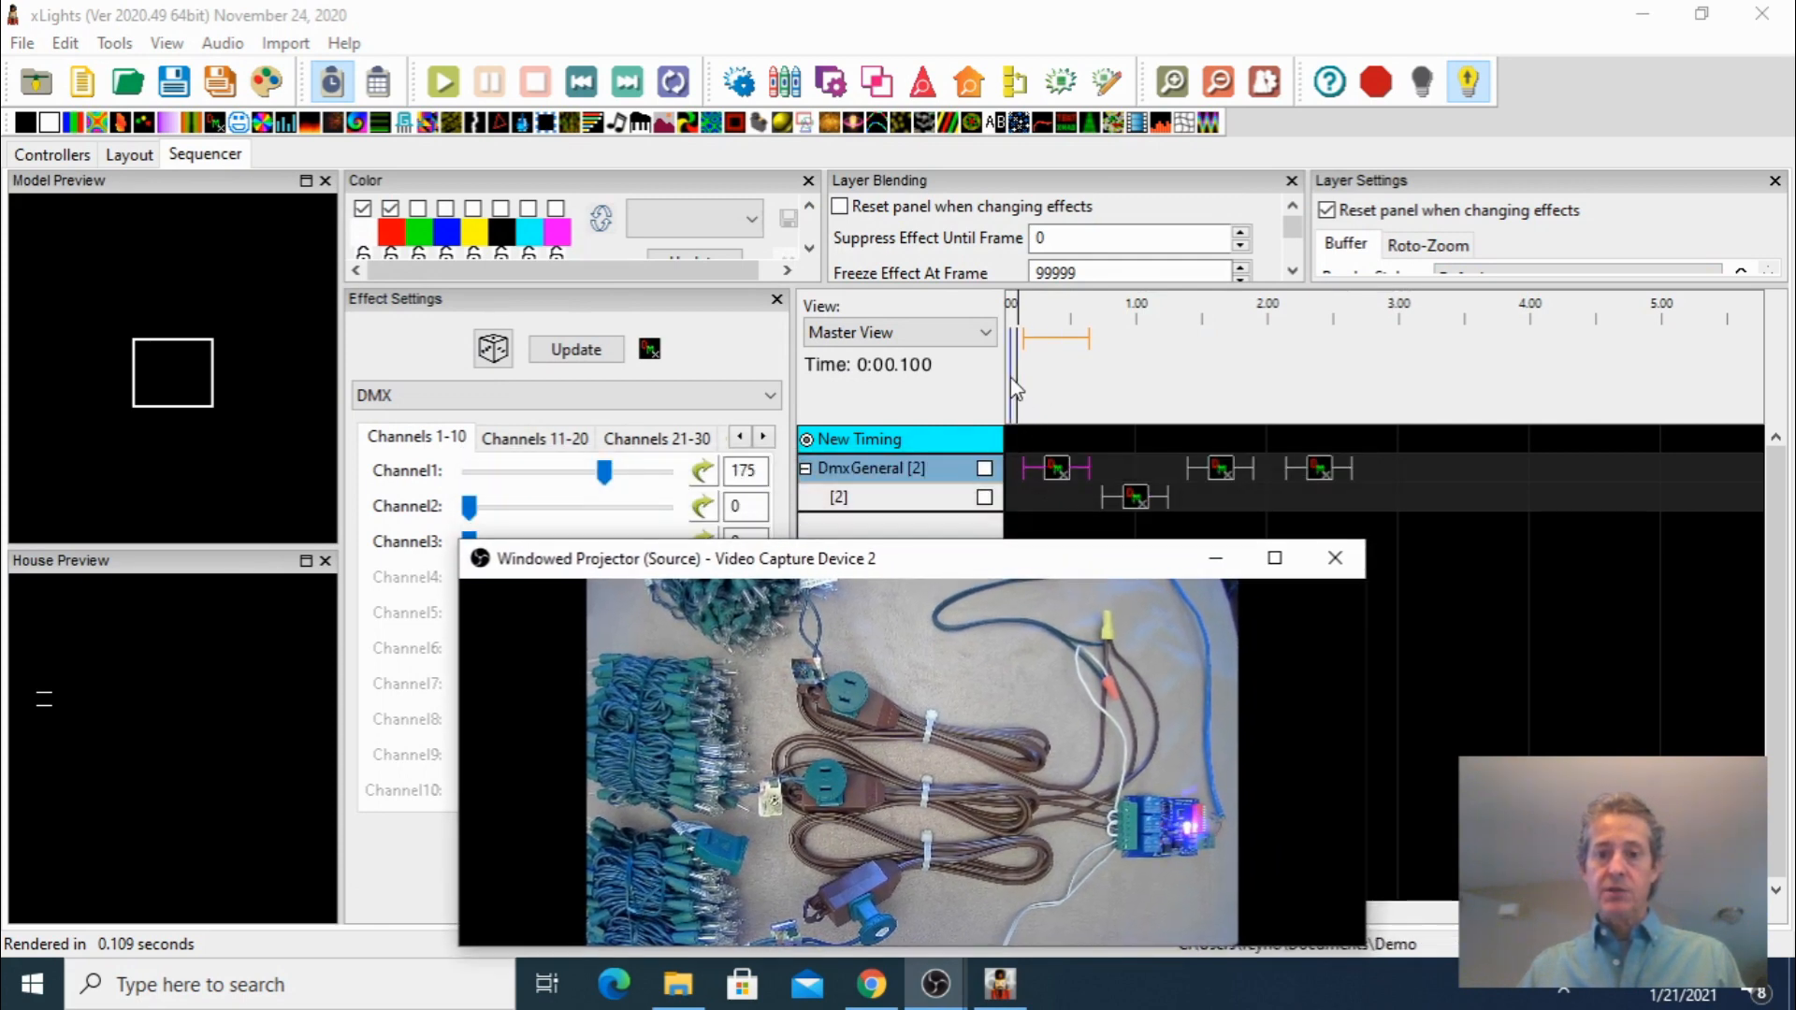
{"action": "left_click", "coordinate": [1017, 382]}
{"action": "key", "text": "space"}
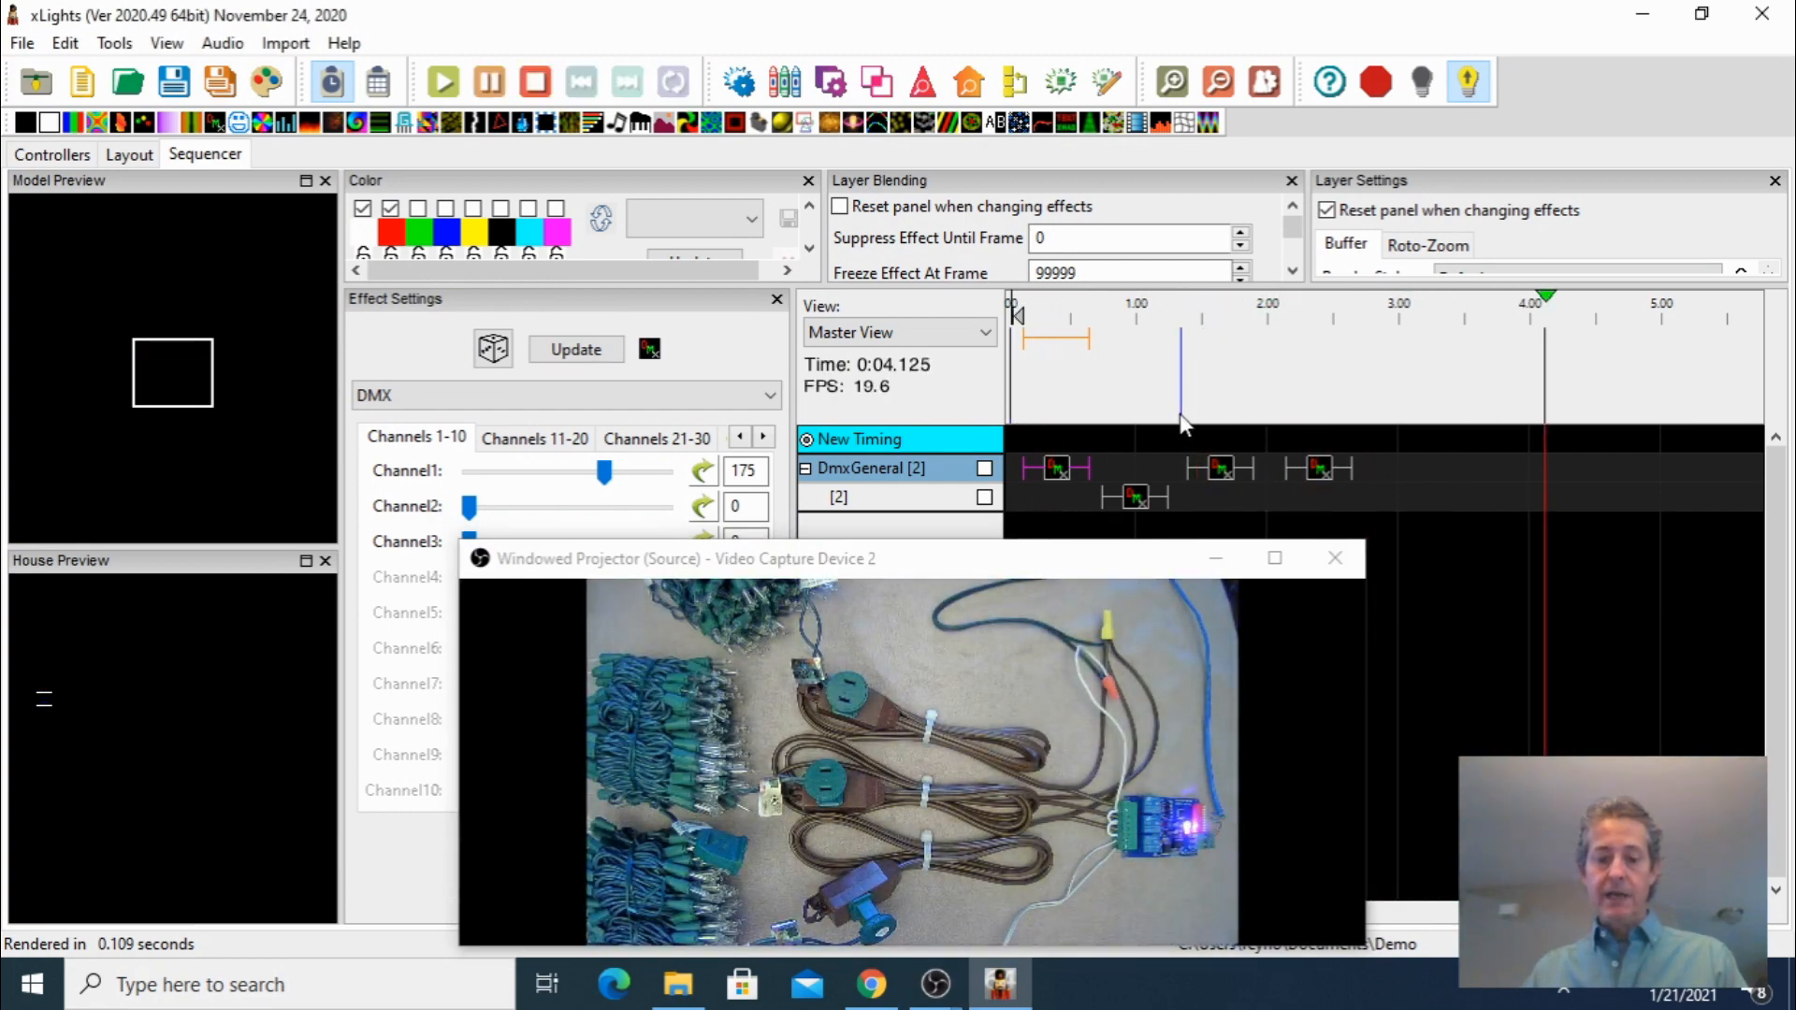
{"action": "left_click", "coordinate": [1119, 439]}
{"action": "key", "text": "space"}
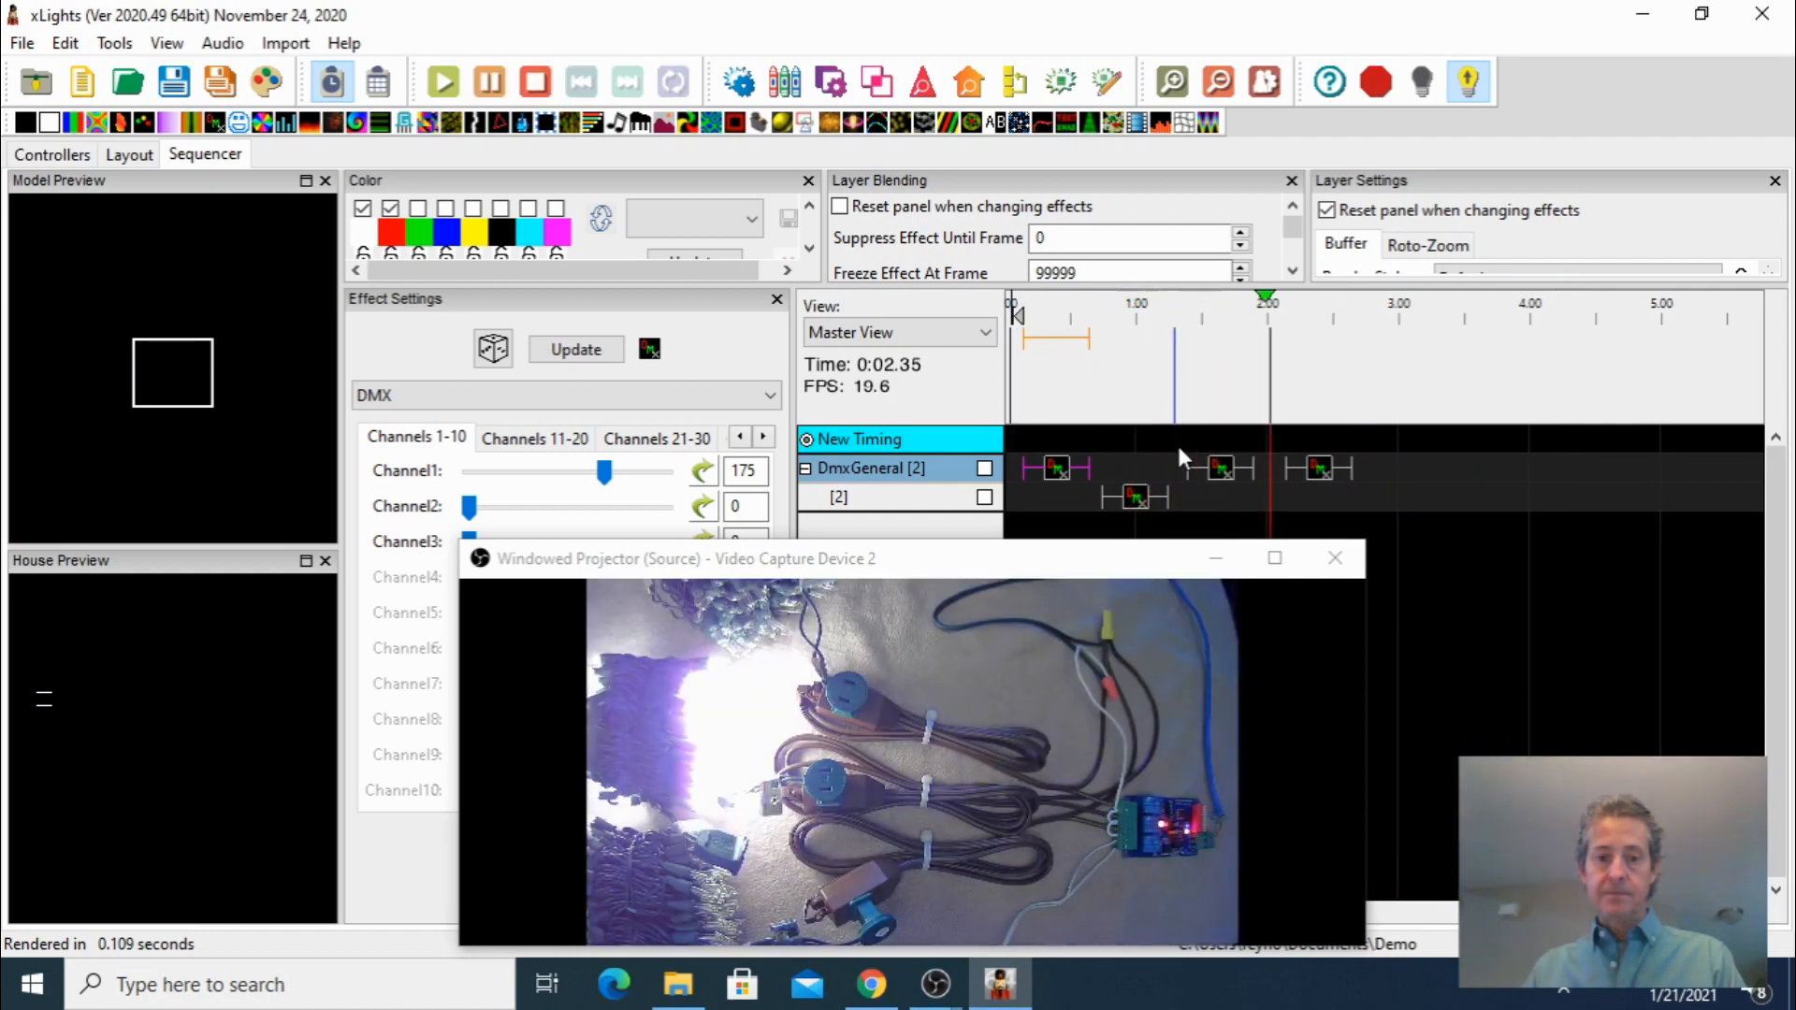
{"action": "key", "text": "space"}
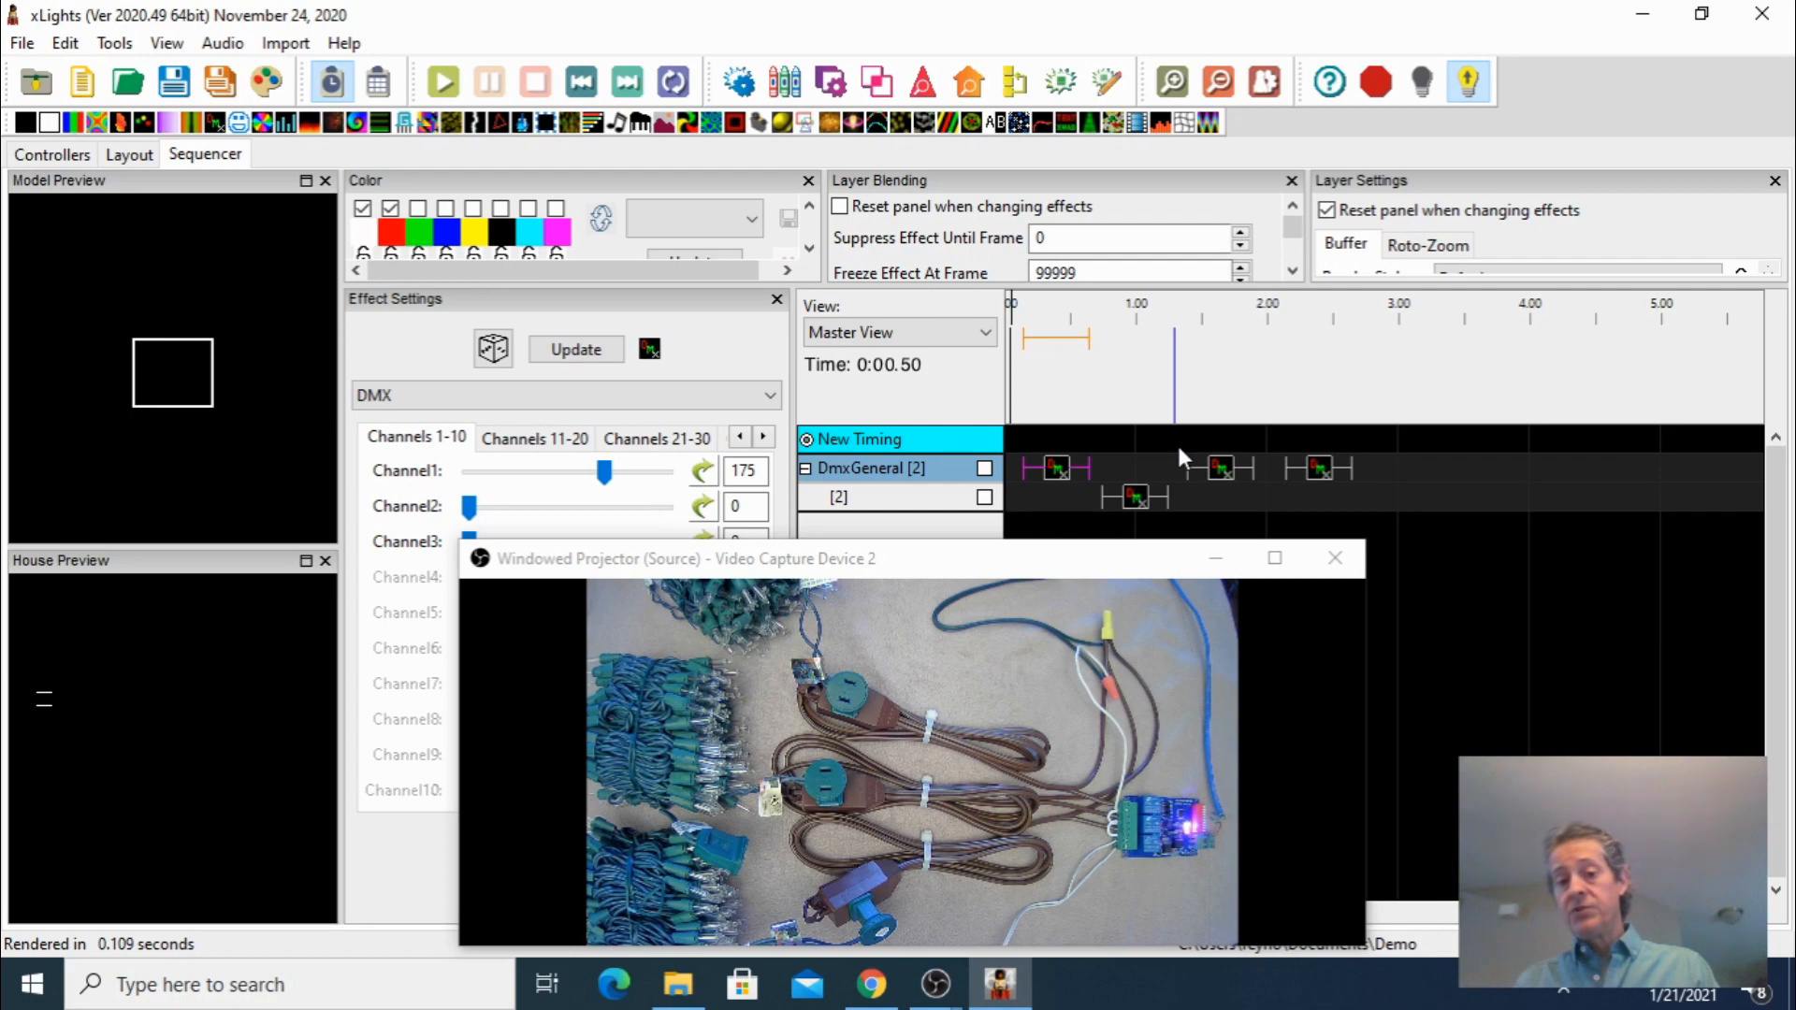
Switch to the browser and open amazon.com in a new tab
{"action": "left_click", "coordinate": [891, 980]}
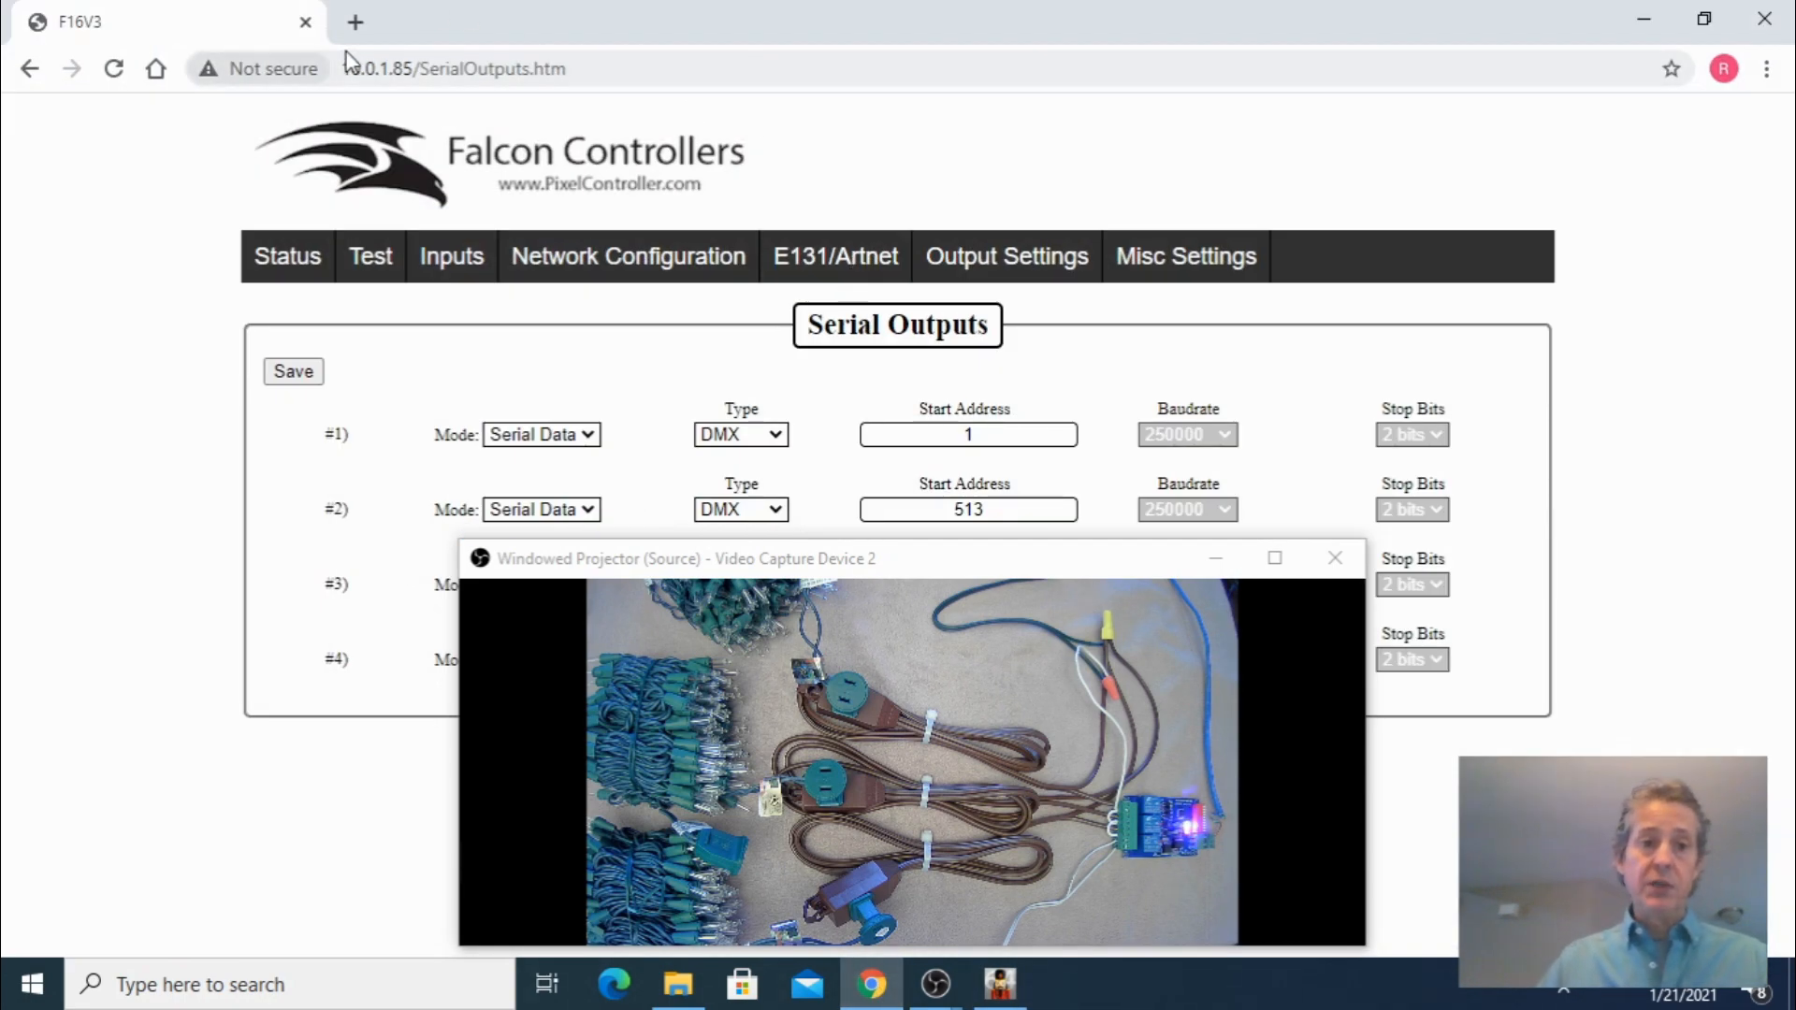
{"action": "left_click", "coordinate": [359, 23]}
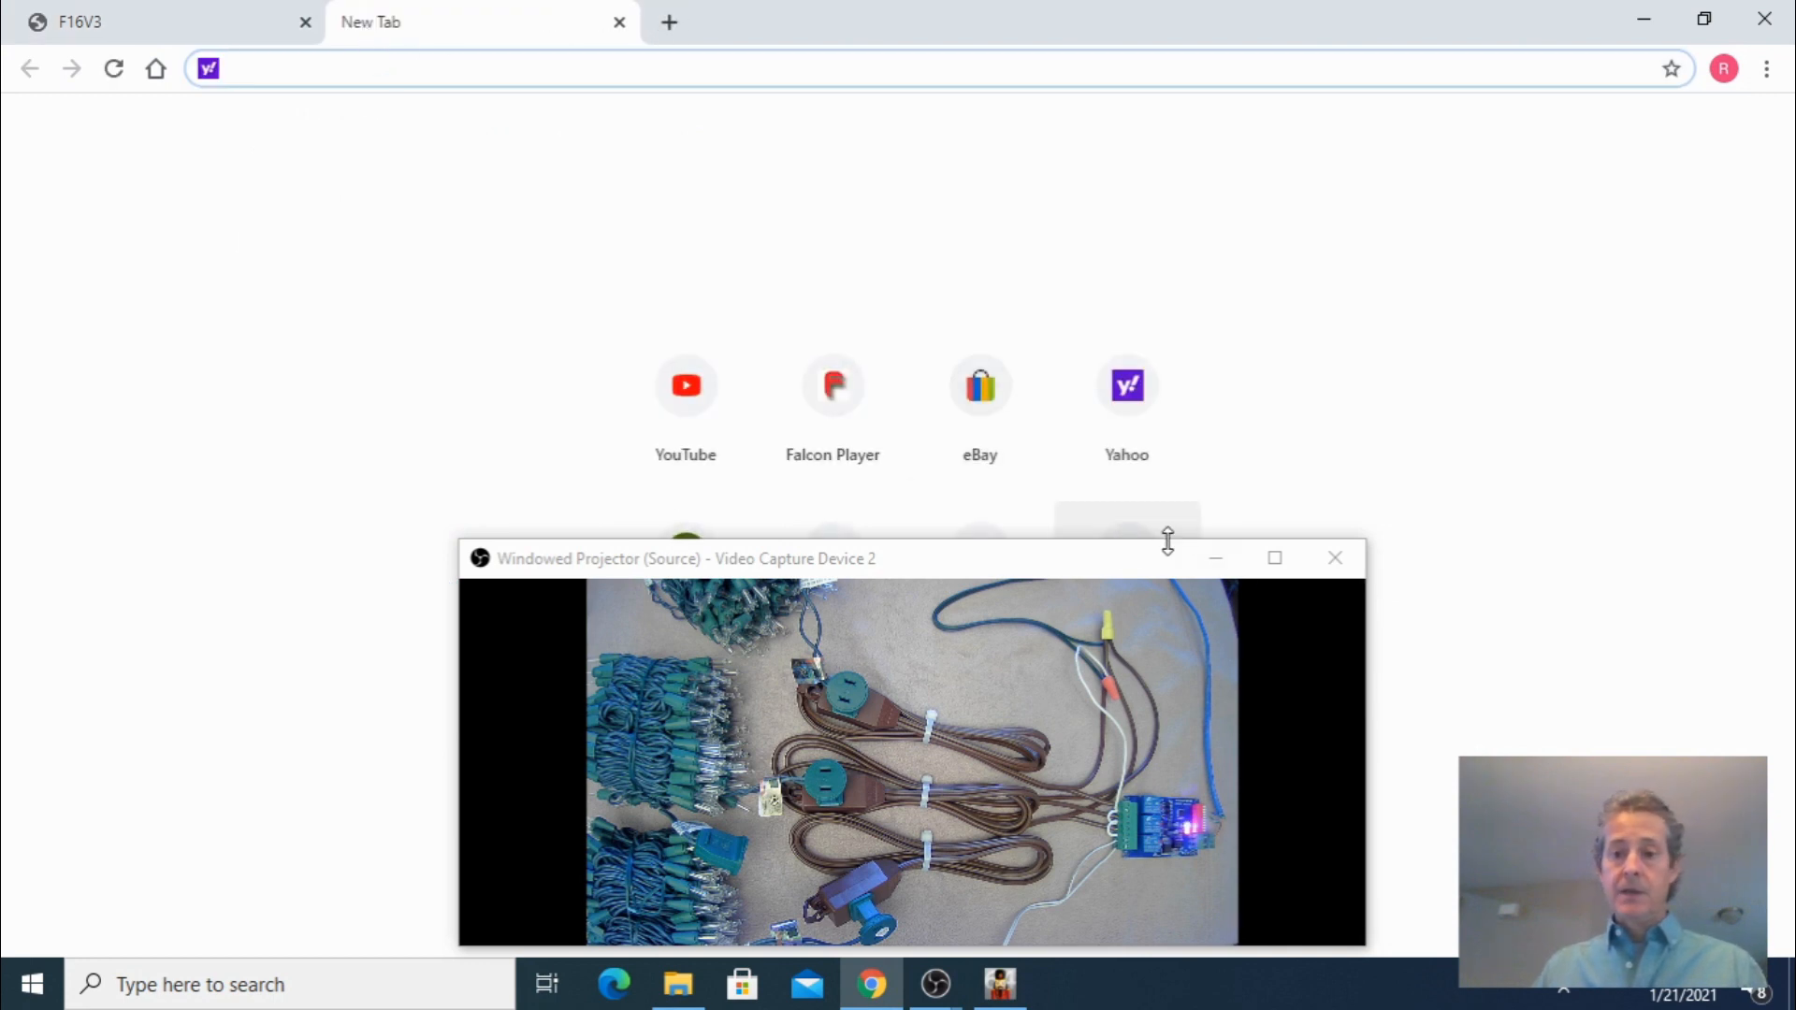
{"action": "left_click", "coordinate": [1214, 558]}
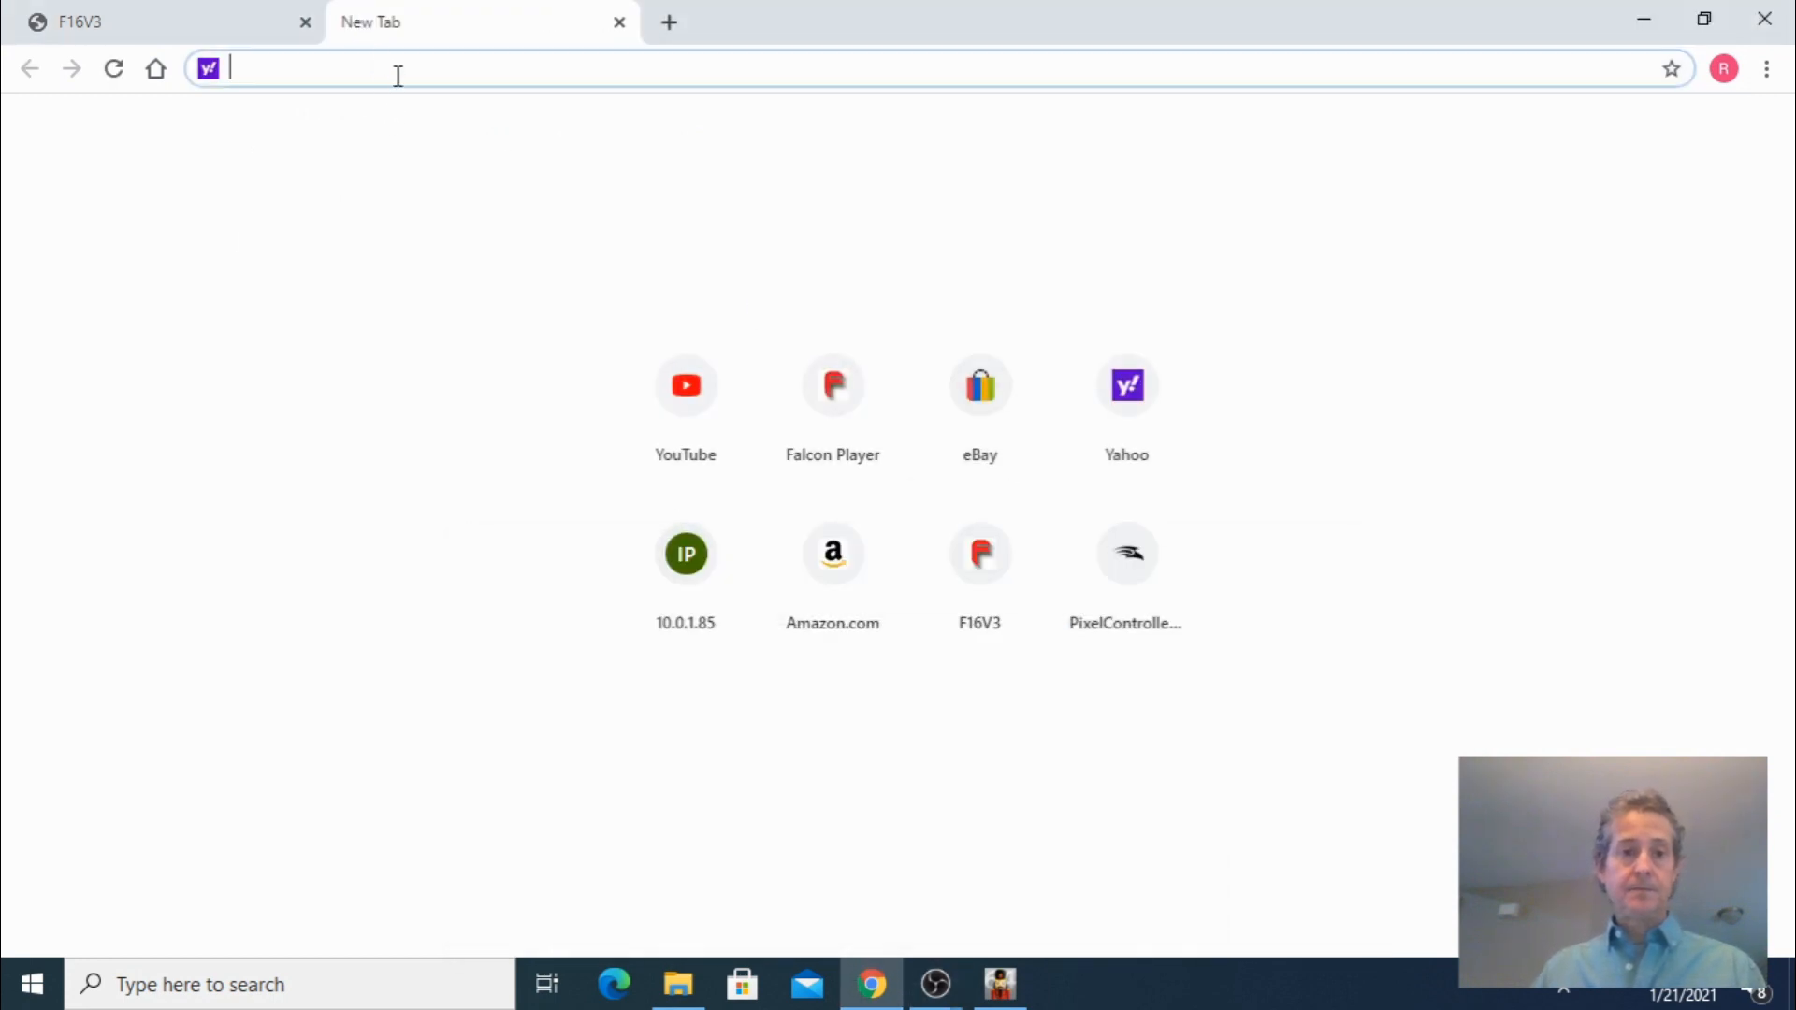
{"action": "type", "text": "amazon.com"}
{"action": "key", "text": "Return"}
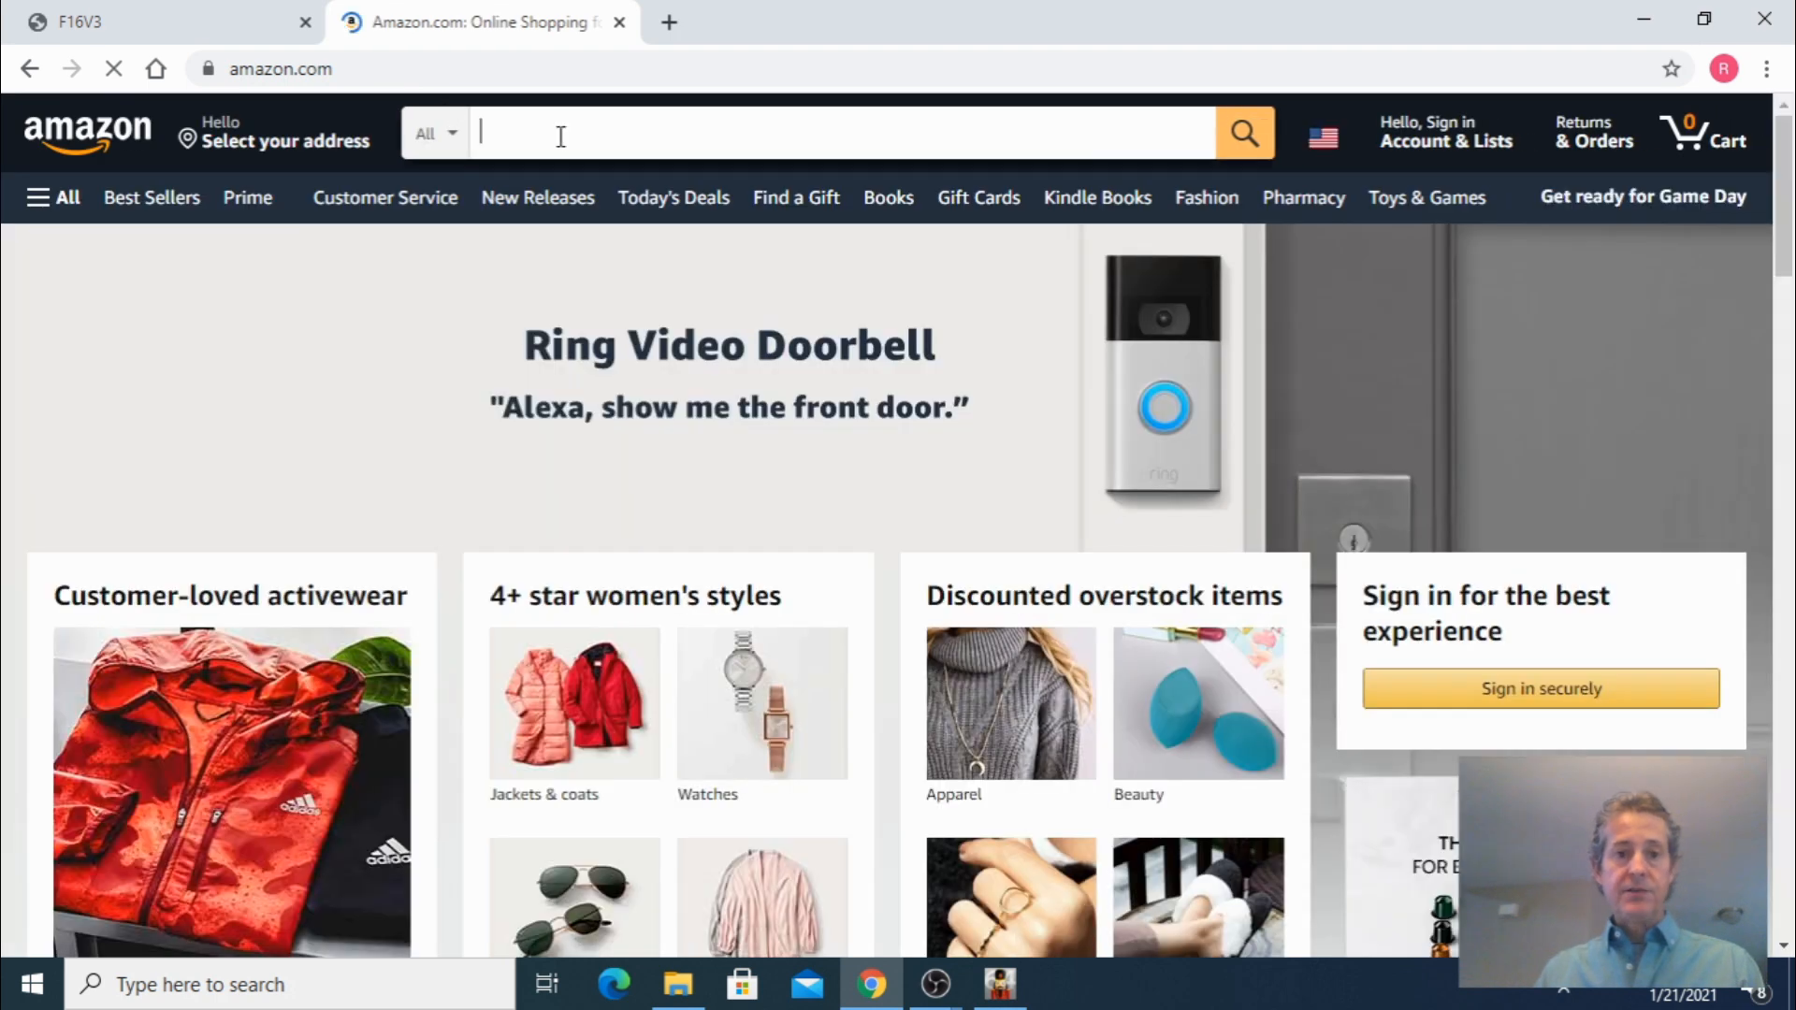
Search Amazon for dmx relay and browse the results before returning to xLights
{"action": "left_click", "coordinate": [558, 136]}
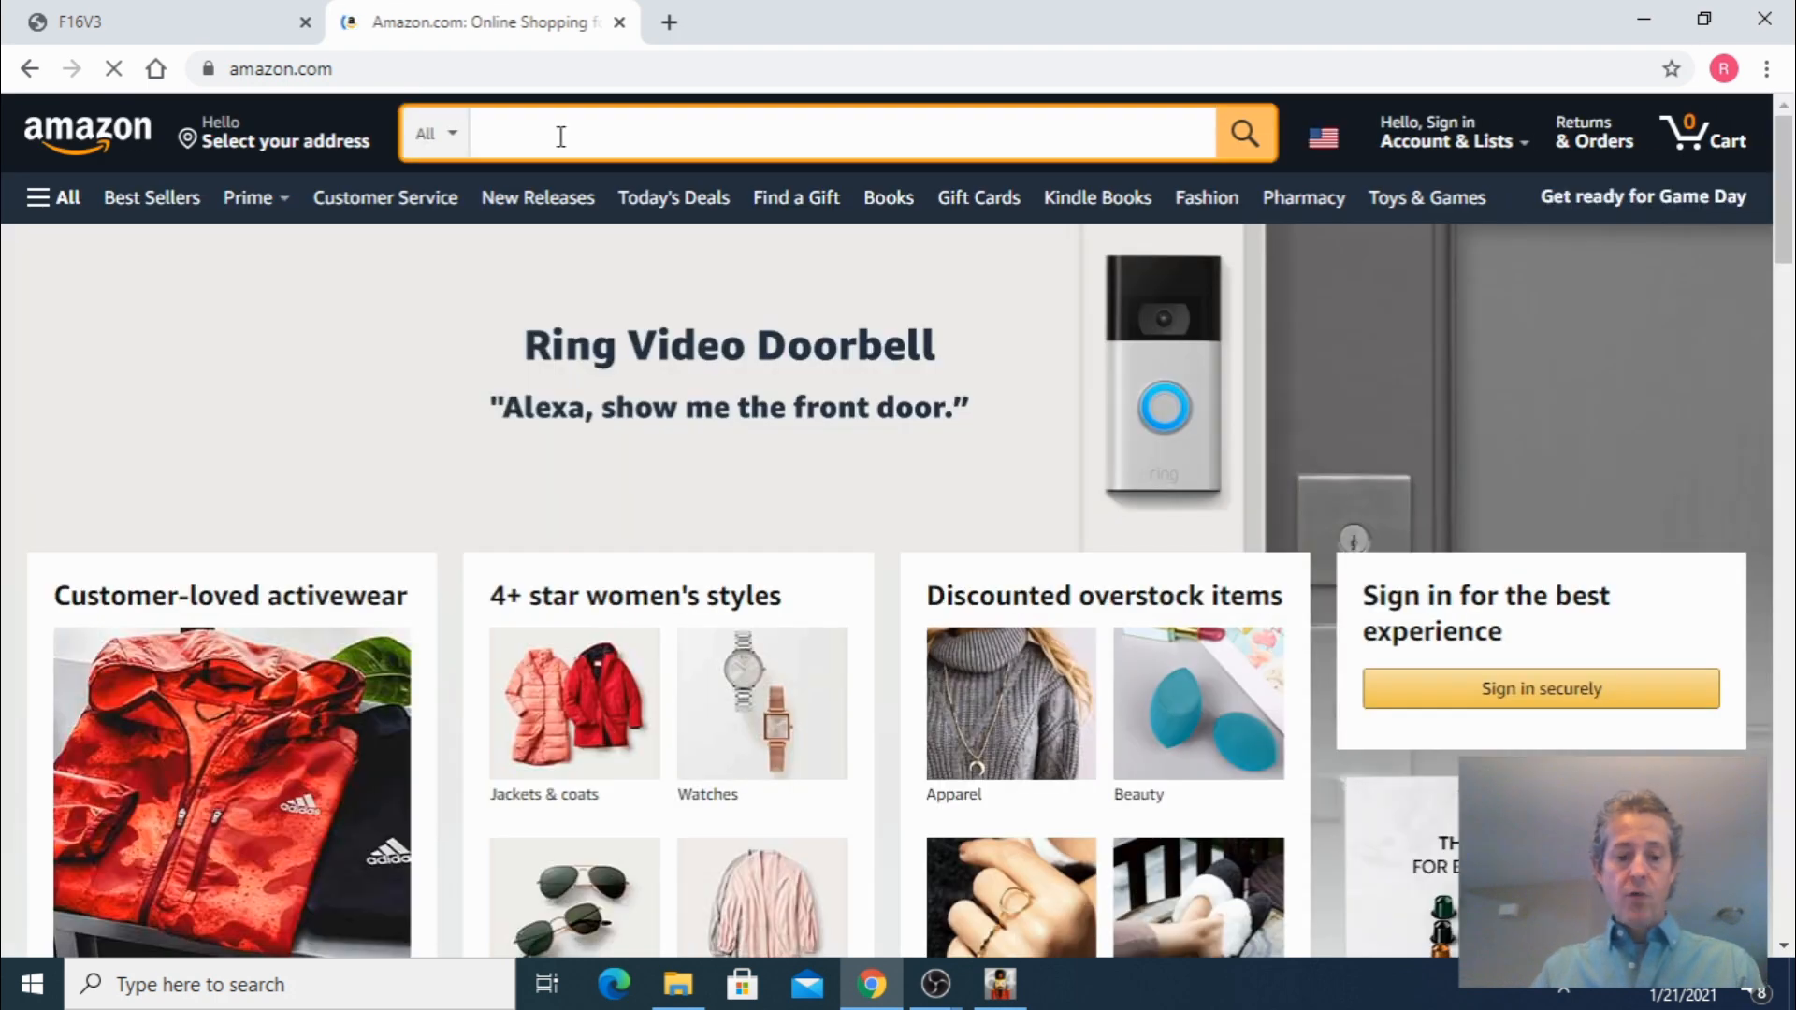
{"action": "type", "text": "dmx "}
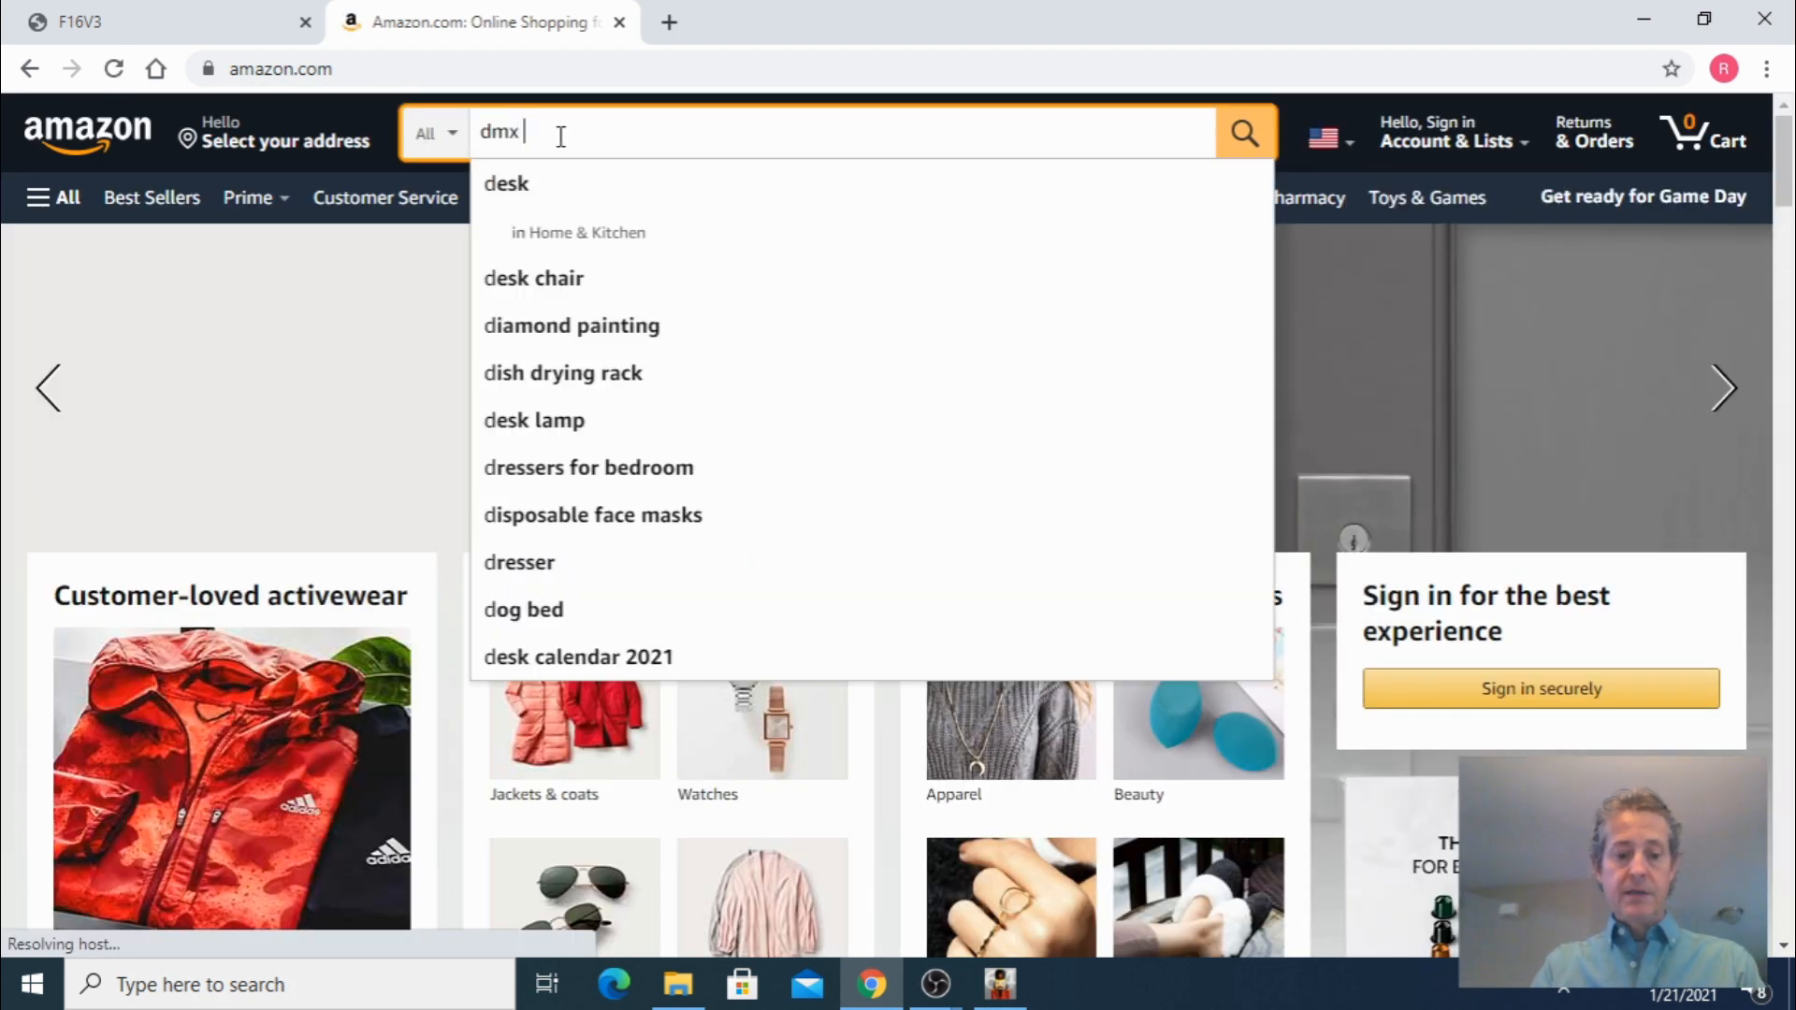
{"action": "type", "text": "real"}
{"action": "key", "text": "BackSpace"}
{"action": "key", "text": "BackSpace"}
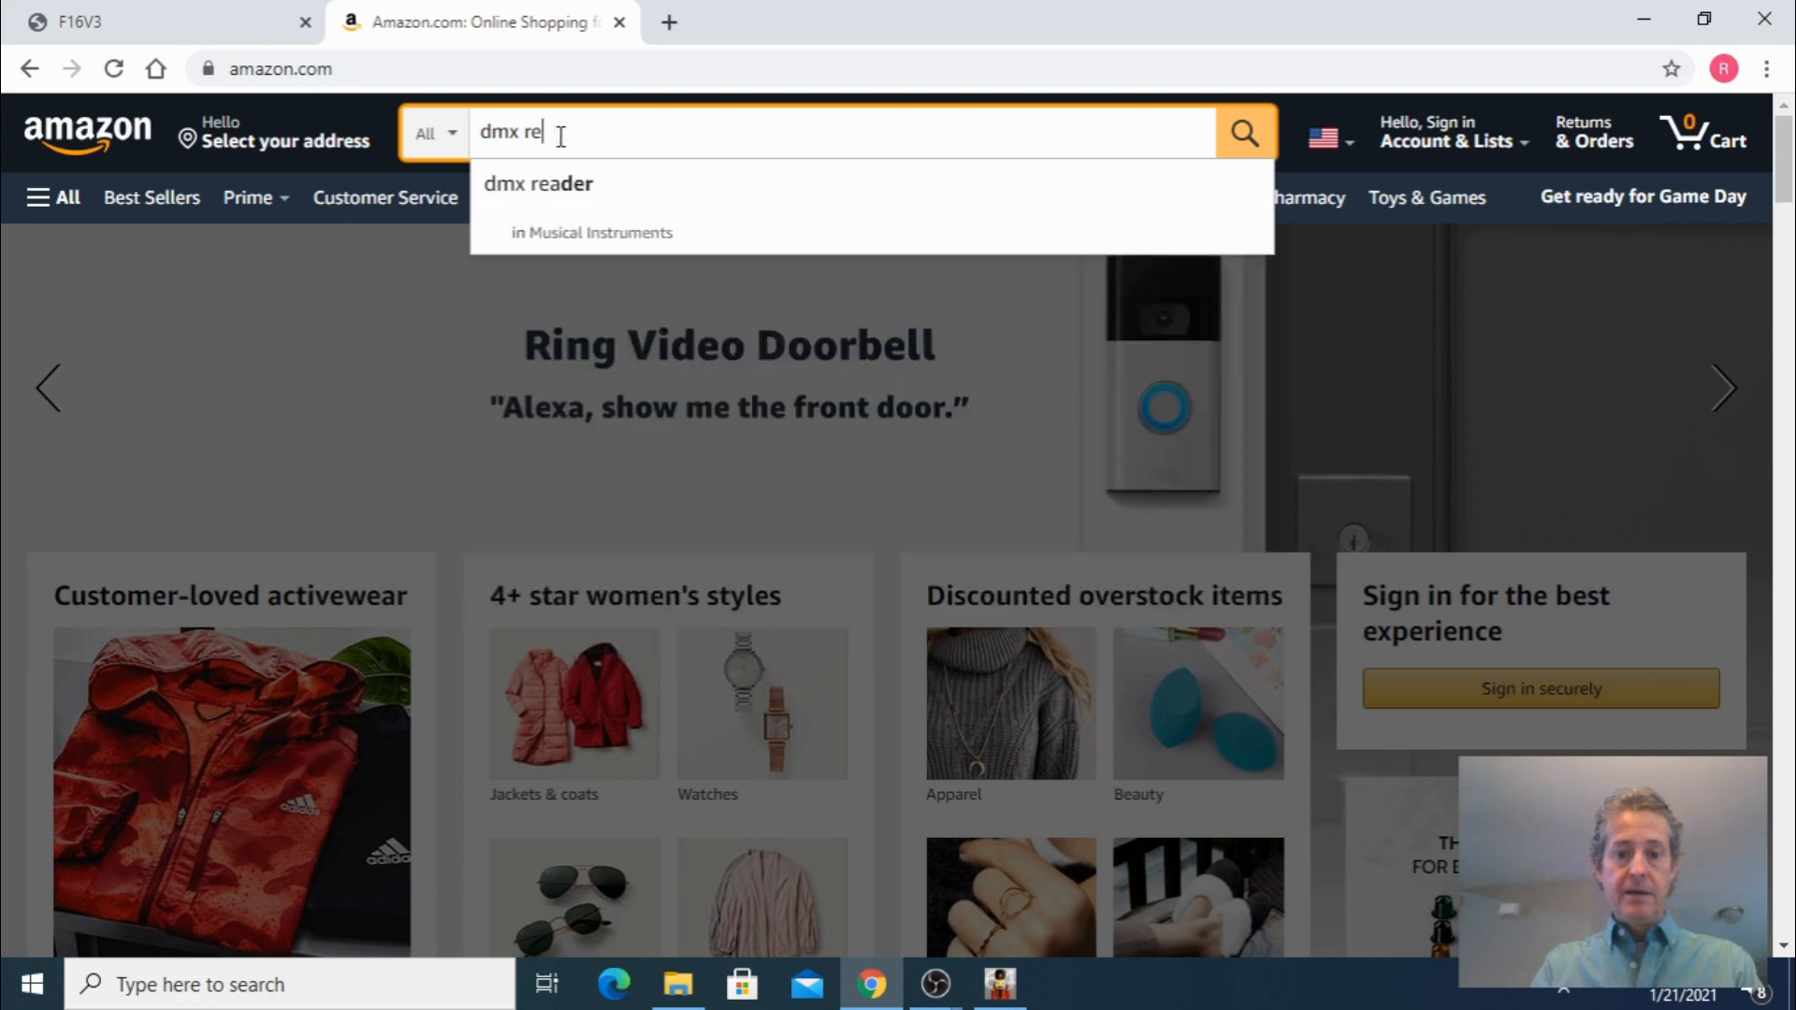
{"action": "type", "text": "lay"}
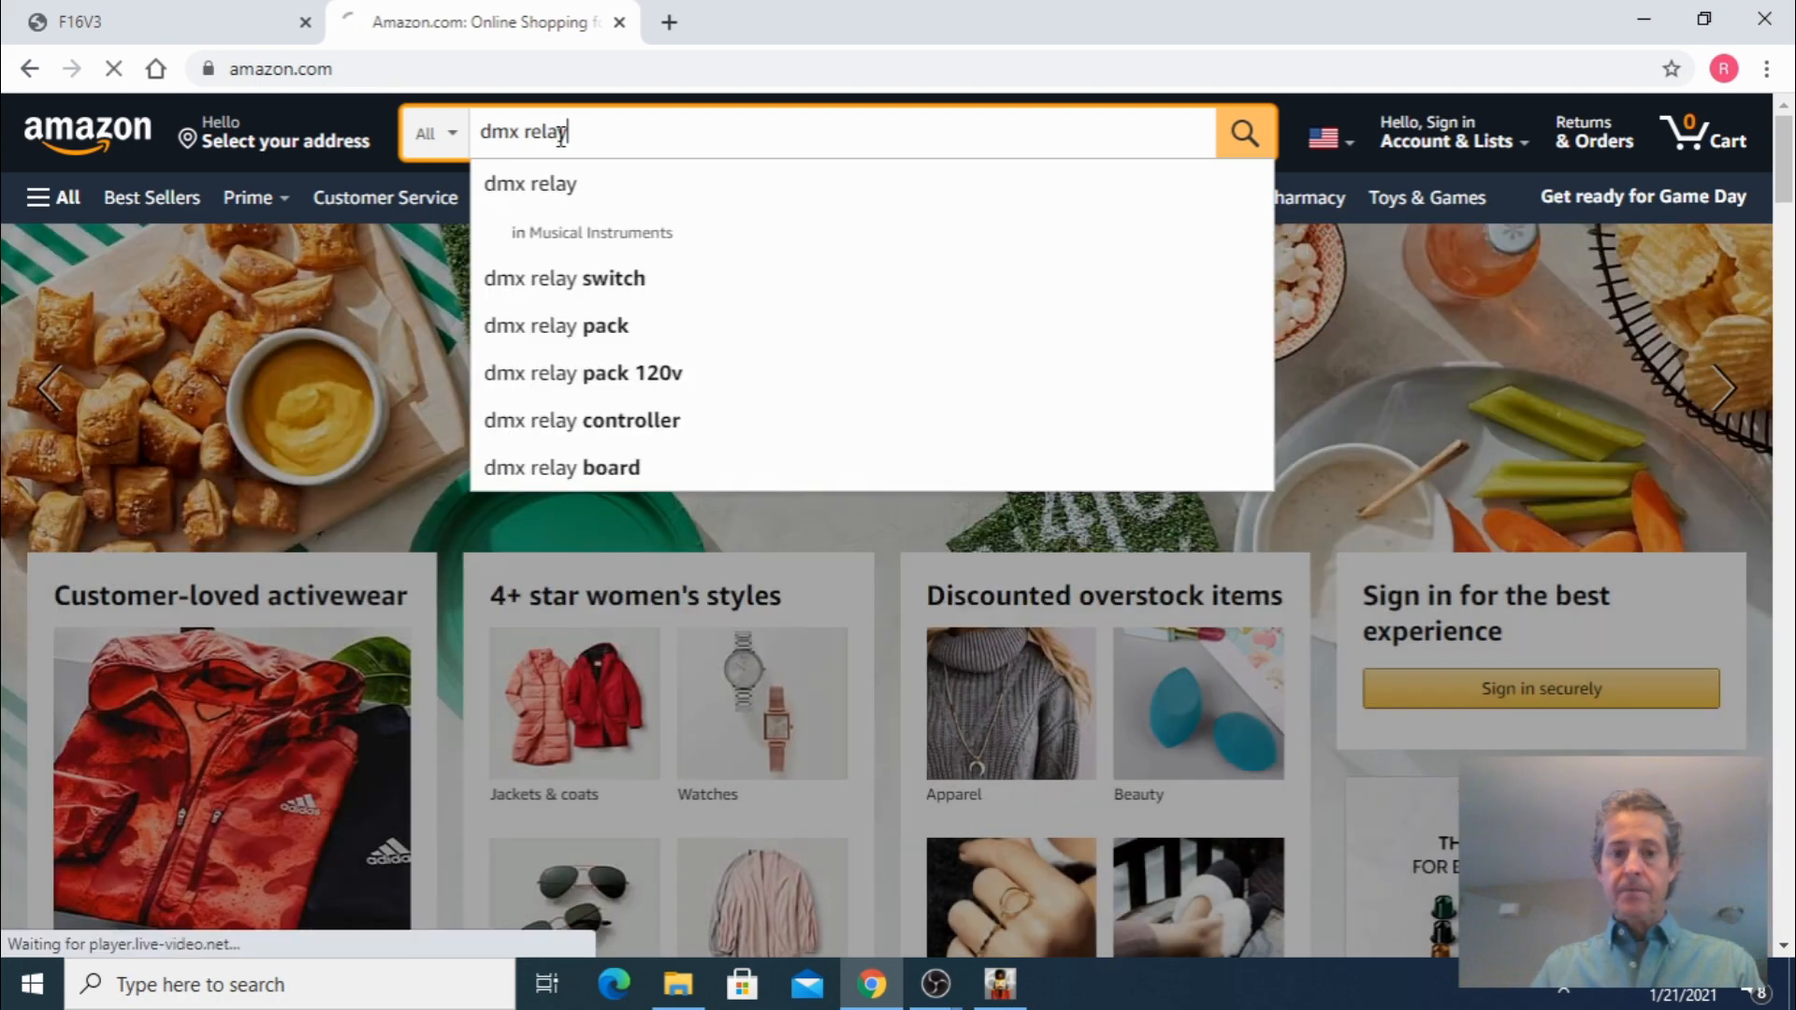
{"action": "key", "text": "Return"}
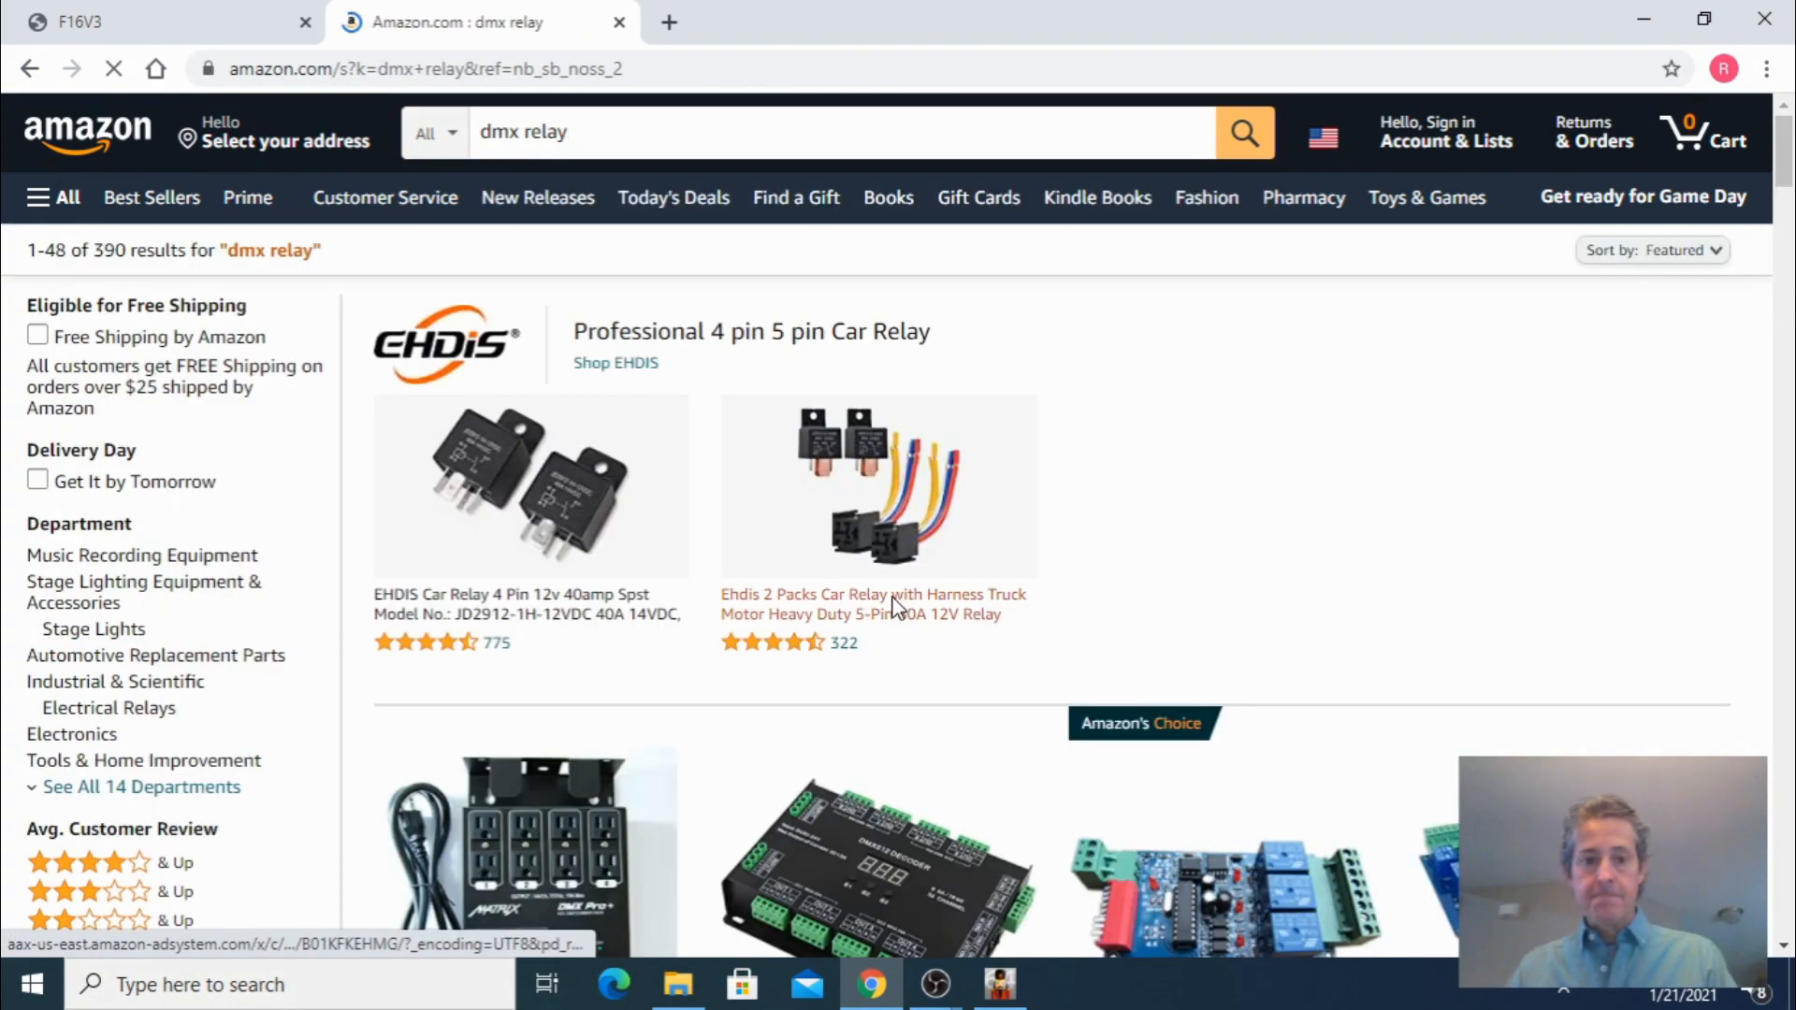
{"action": "scroll", "coordinate": [895, 606], "scroll_direction": "down", "scroll_amount": 15}
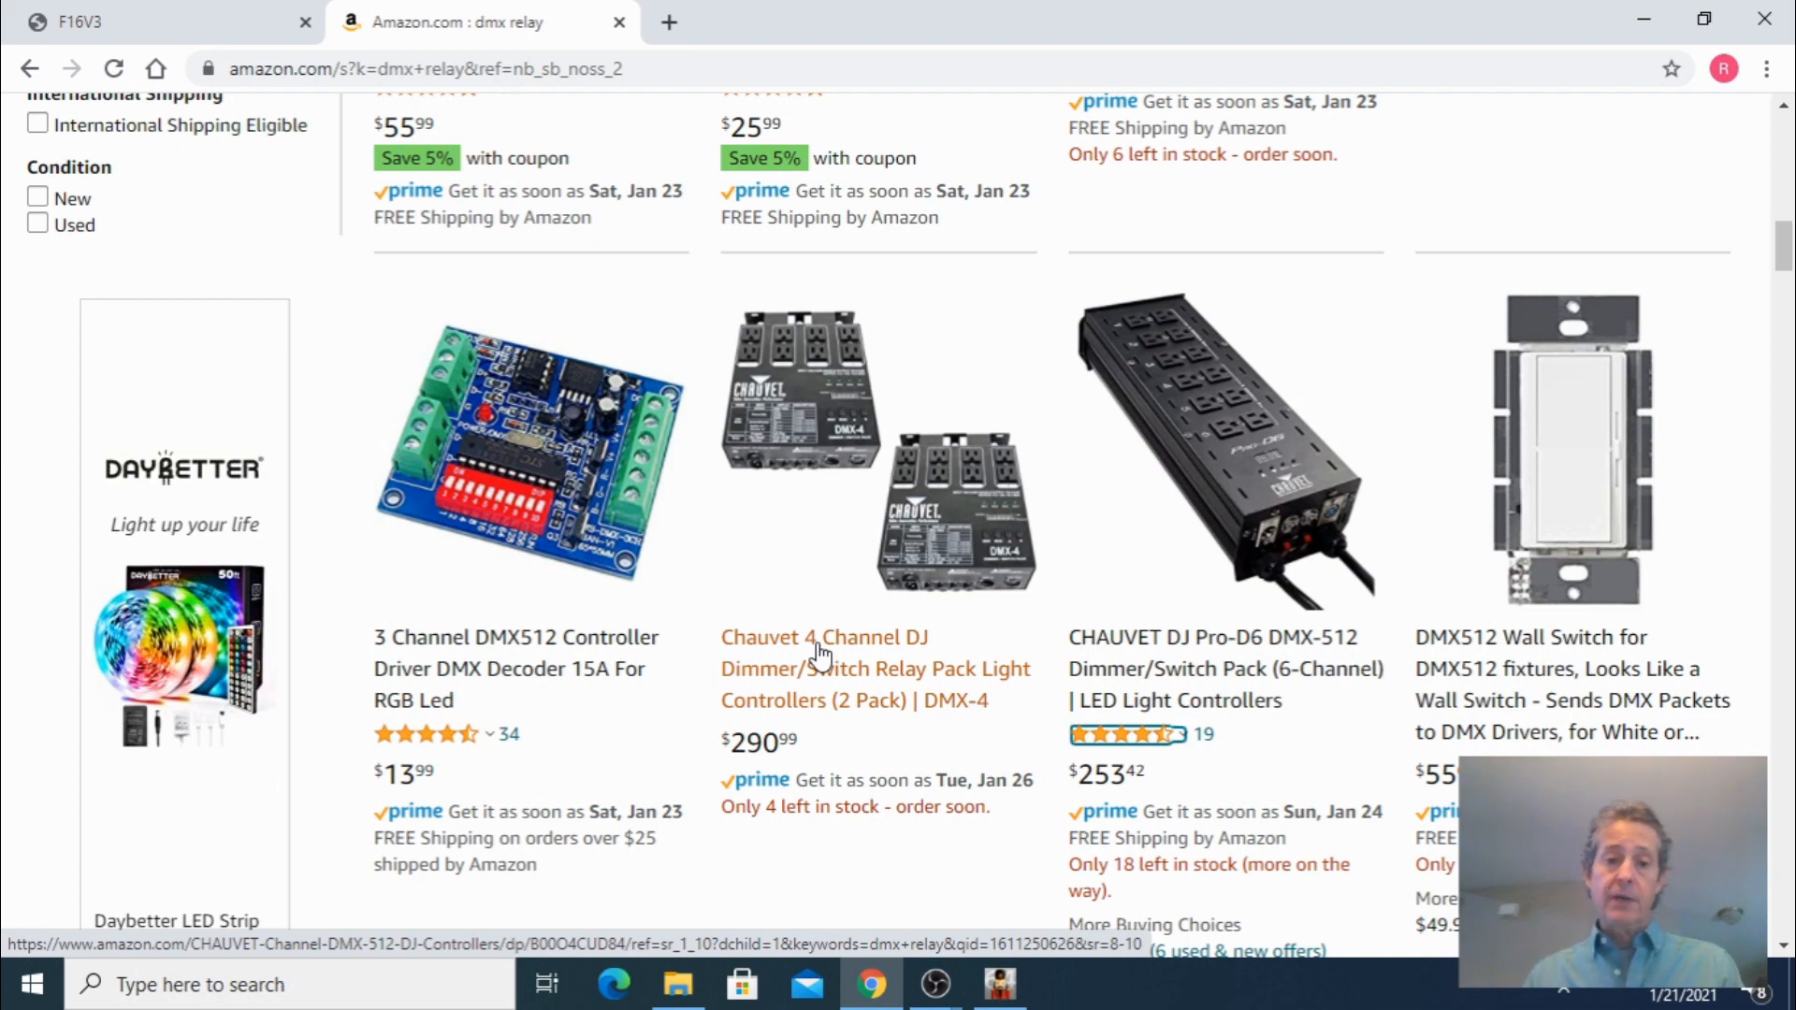
{"action": "scroll", "coordinate": [820, 657], "scroll_direction": "up", "scroll_amount": 15}
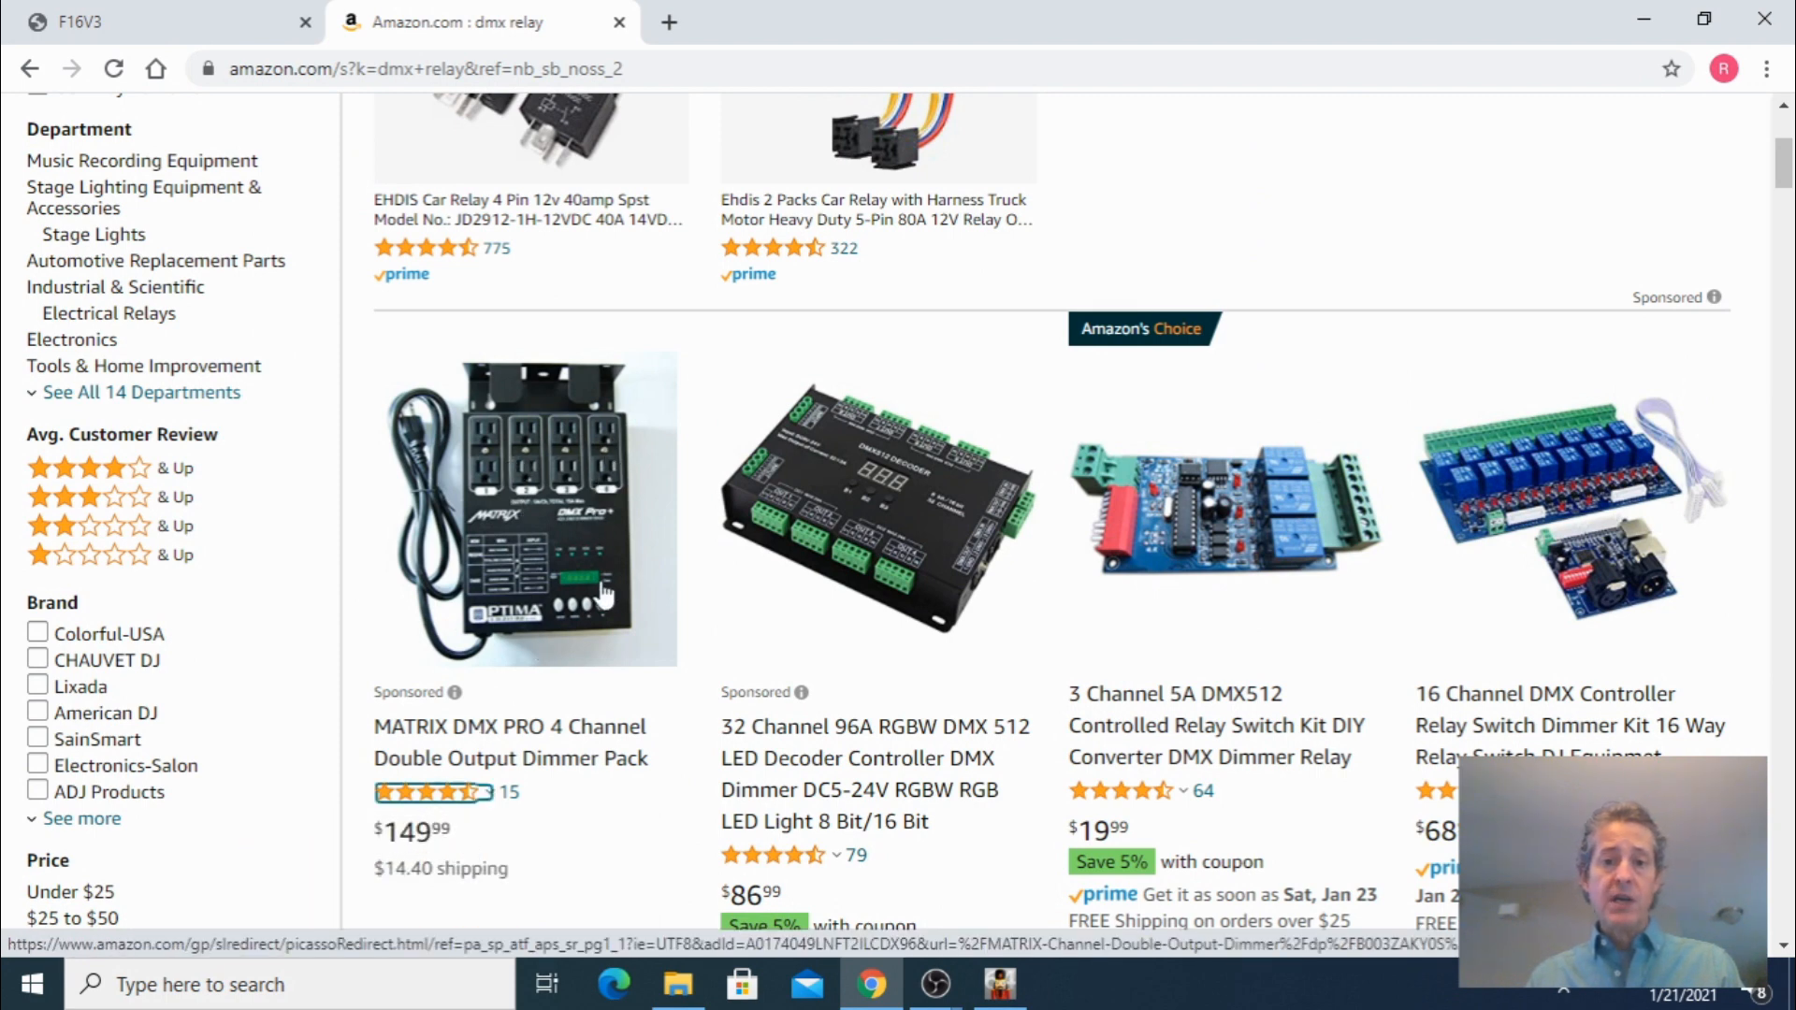
{"action": "scroll", "coordinate": [603, 594], "scroll_direction": "up", "scroll_amount": 3}
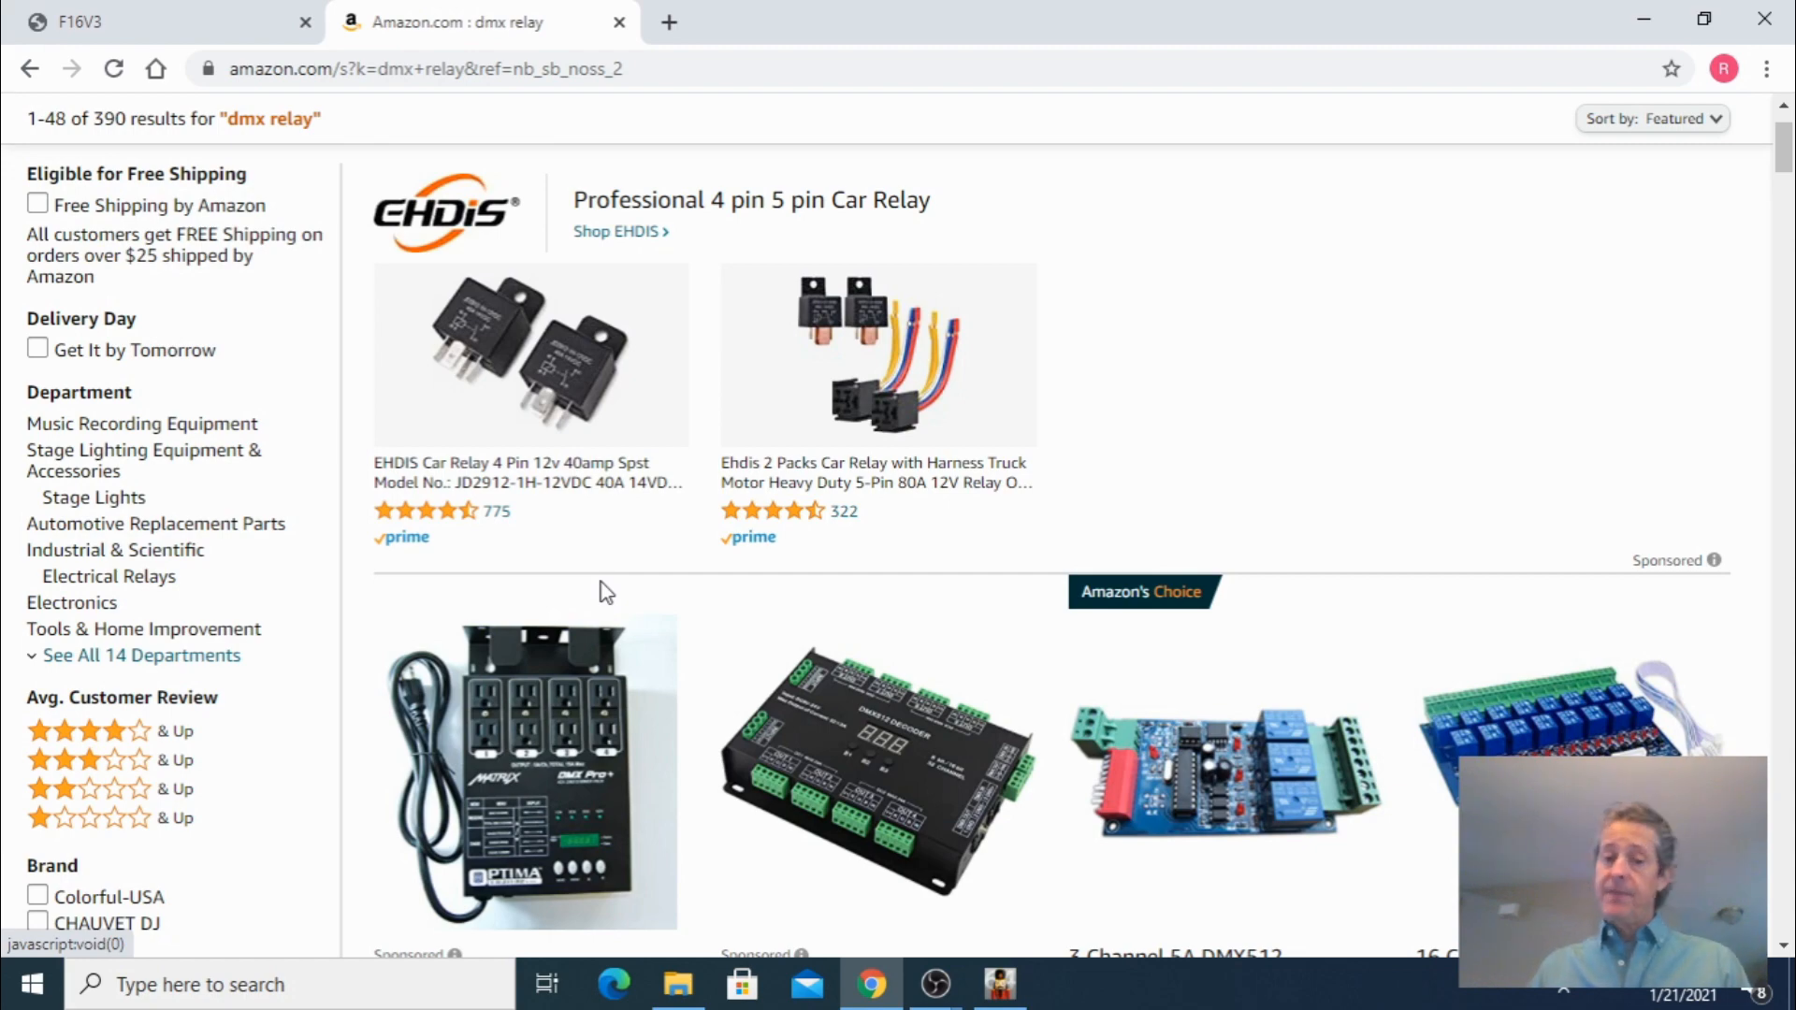
{"action": "left_click", "coordinate": [1643, 18]}
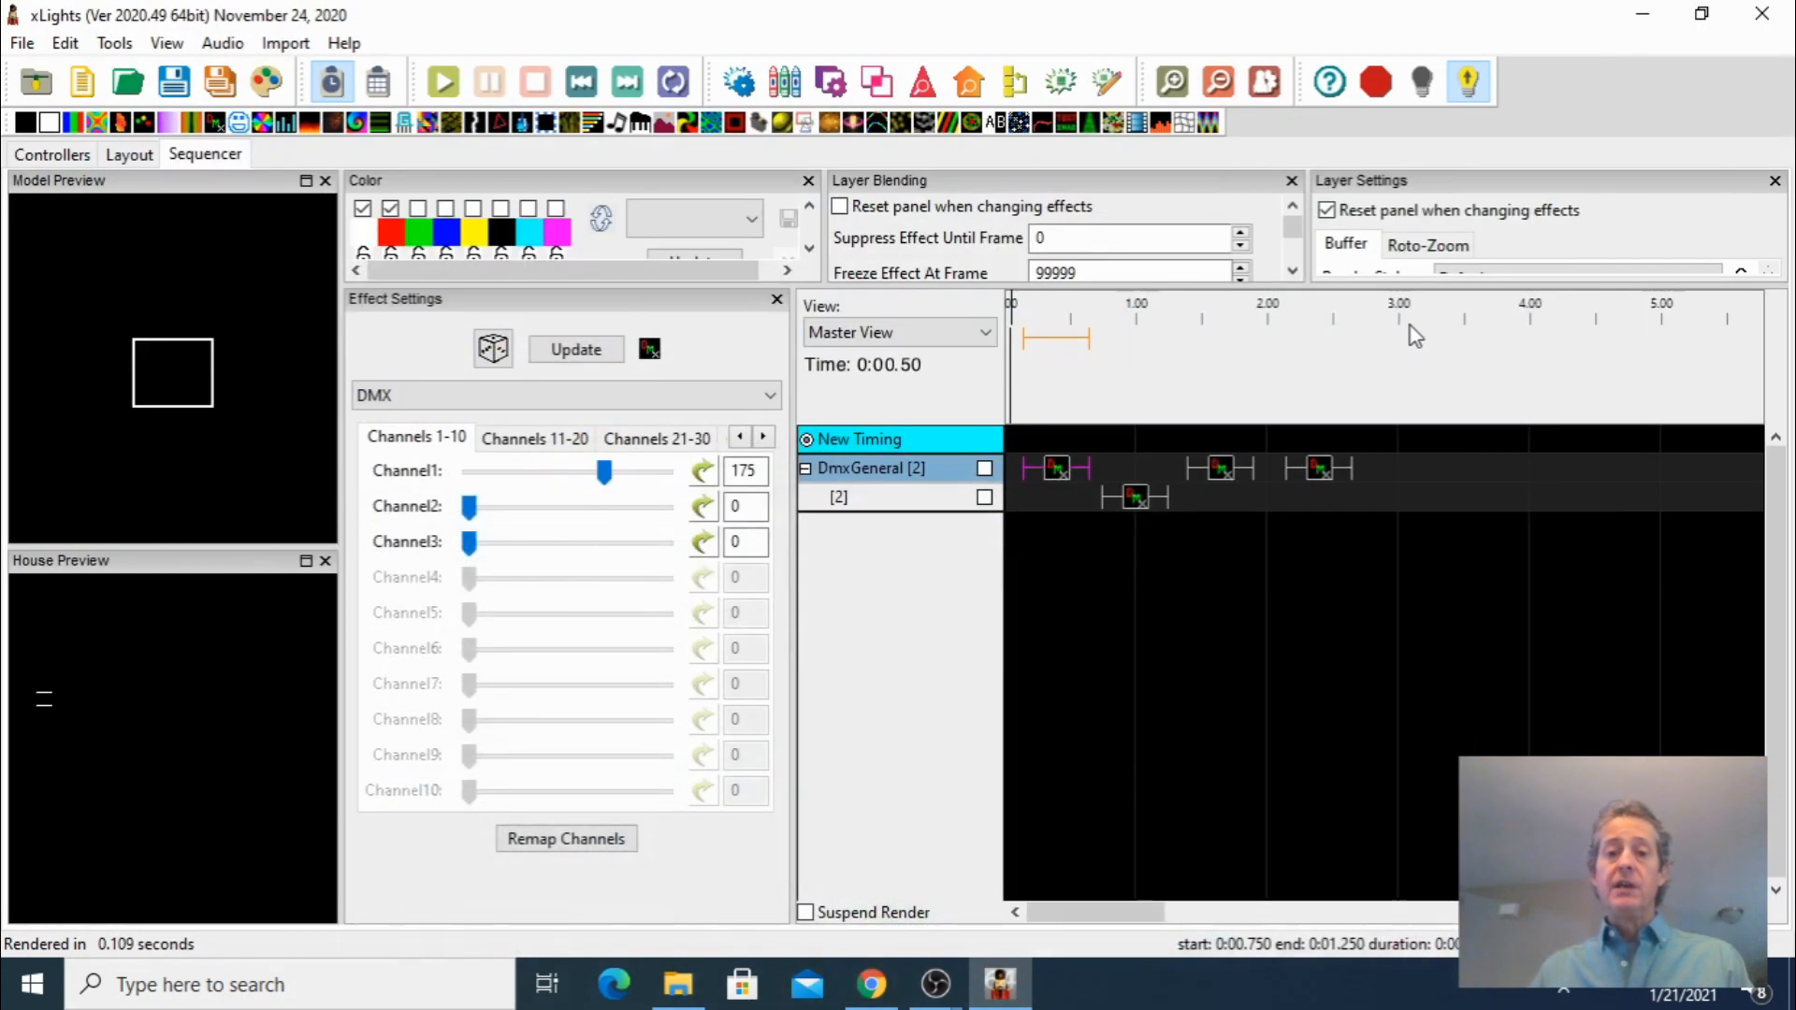